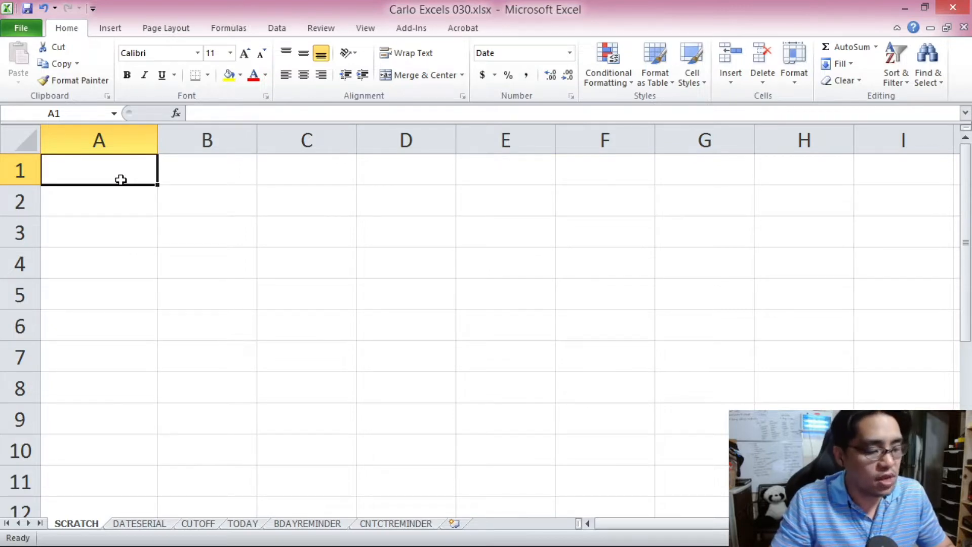
Step: Enter the date 6/12/2021 in cell A1 and June 12, 2021 in cell A2
text(6/)
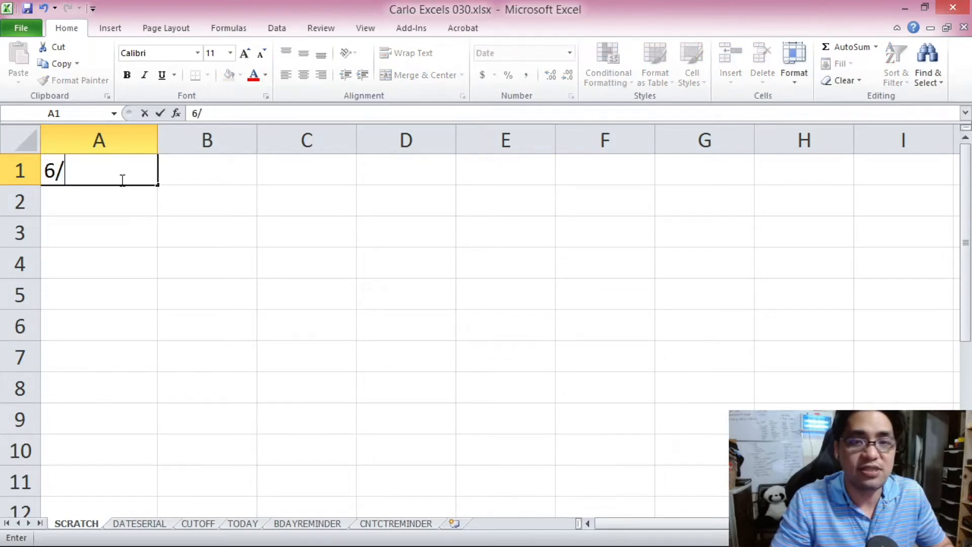
text(12/)
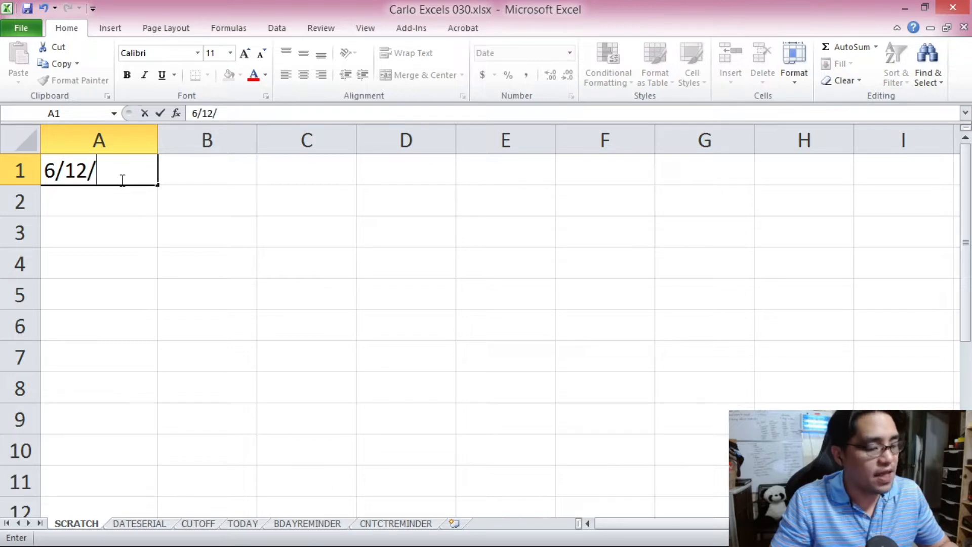
text(2021)
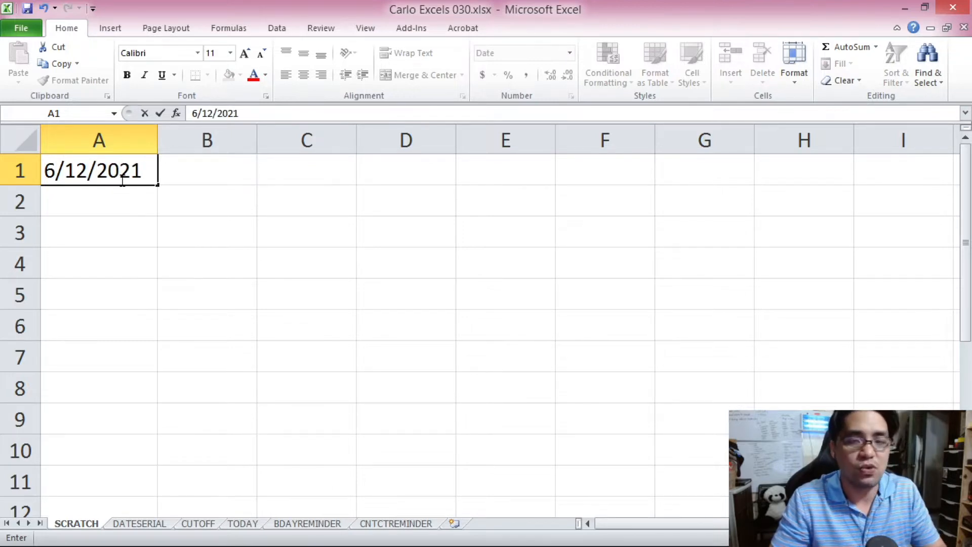
key(Return)
text(June 12, 2021)
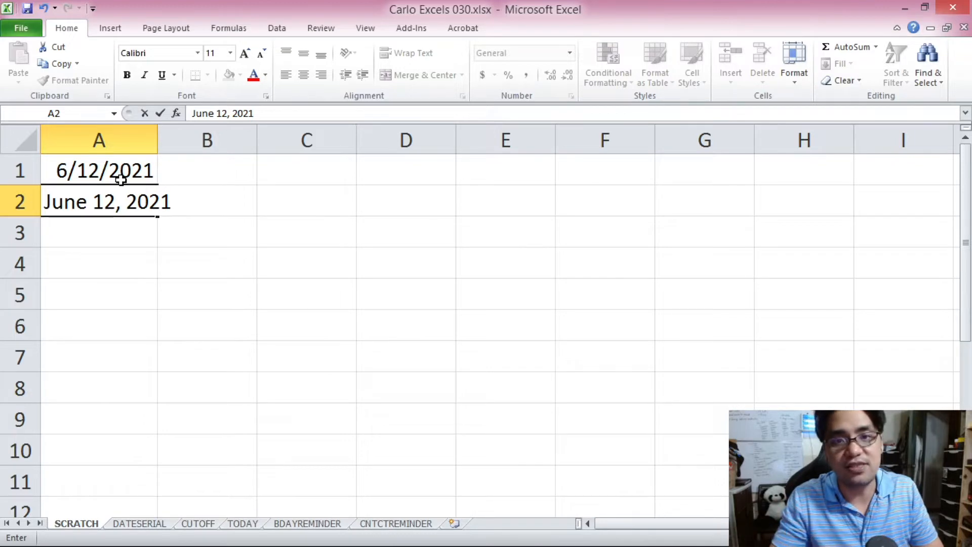
key(Return)
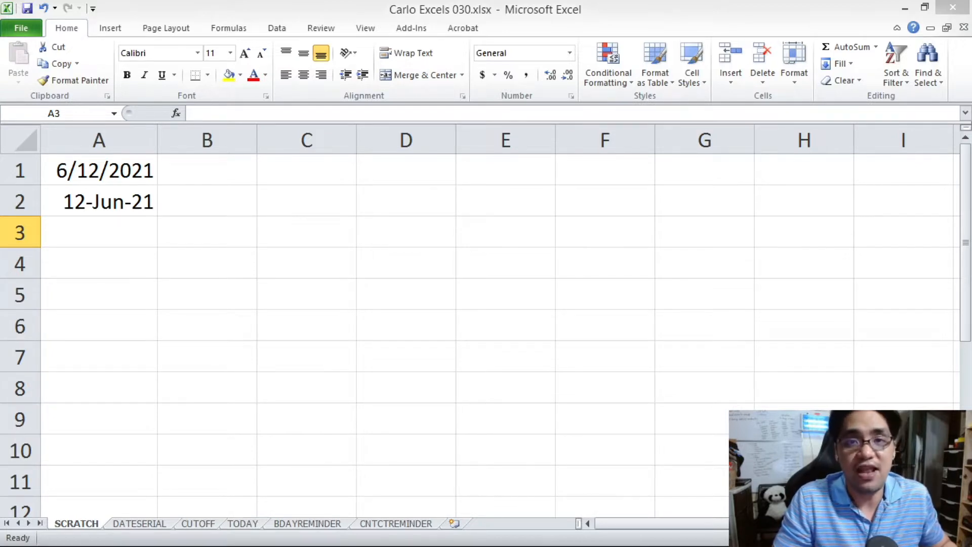
Step: Widen column A to about twice its width and select the two dates in A1:A2
click(114, 225)
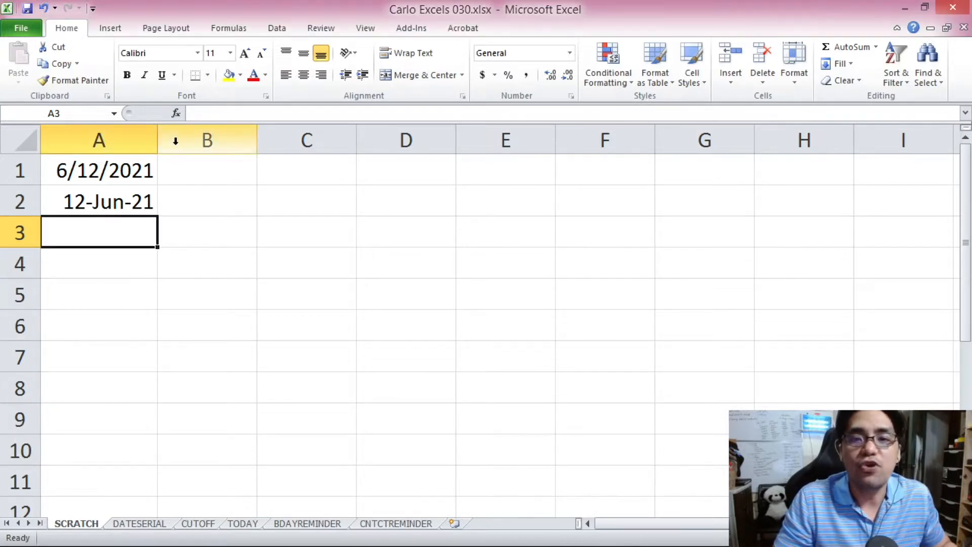
drag(157, 137, 252, 137)
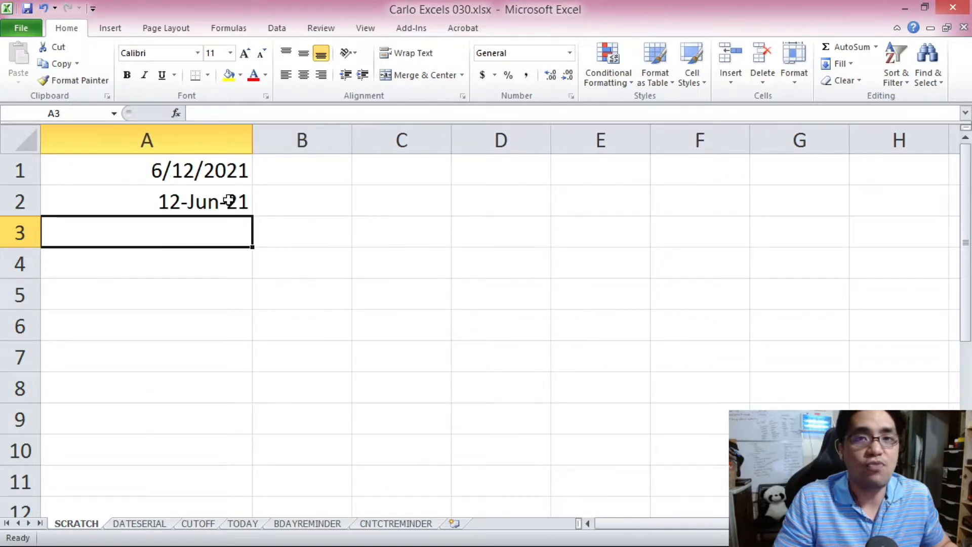
drag(195, 182, 228, 199)
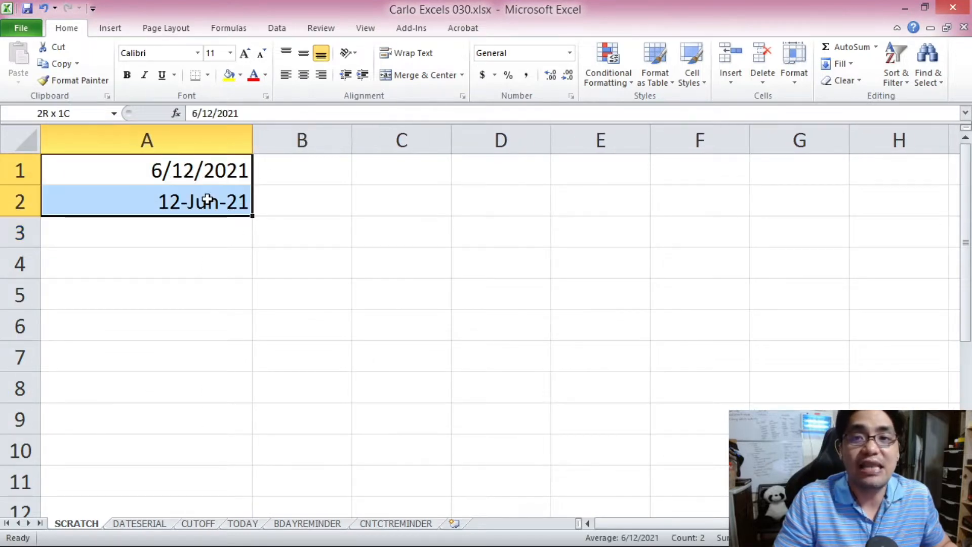
Step: Enter the date 6/12/2021 in cell A4
click(218, 264)
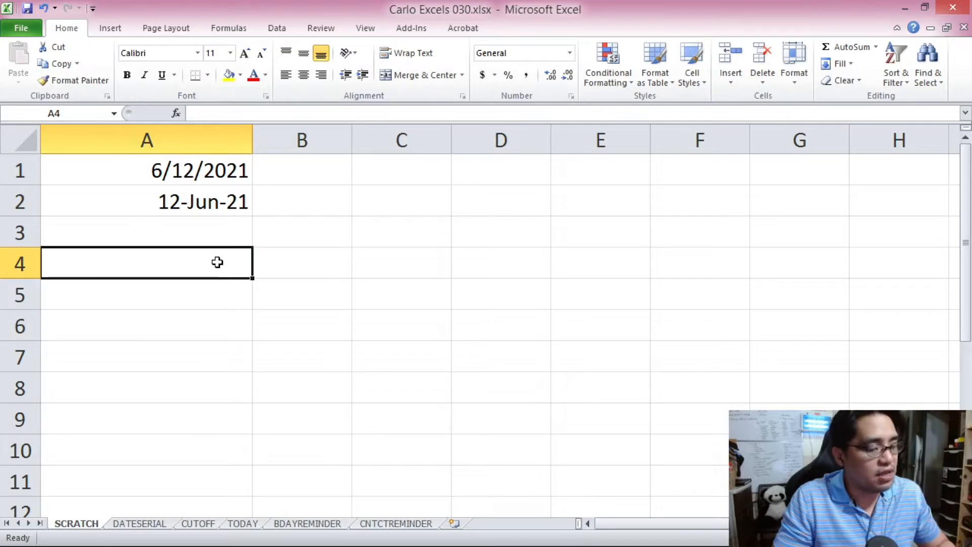
text(6/1)
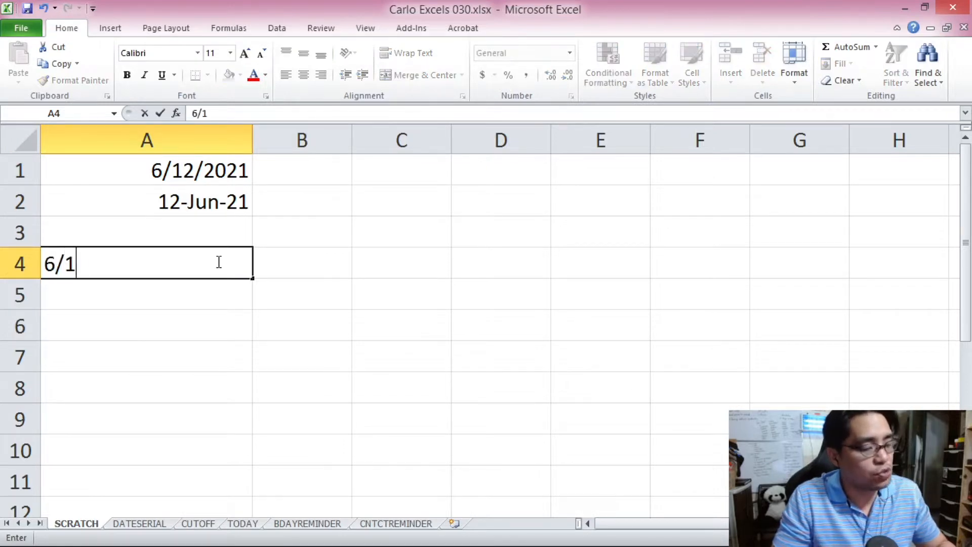
text(2/2021)
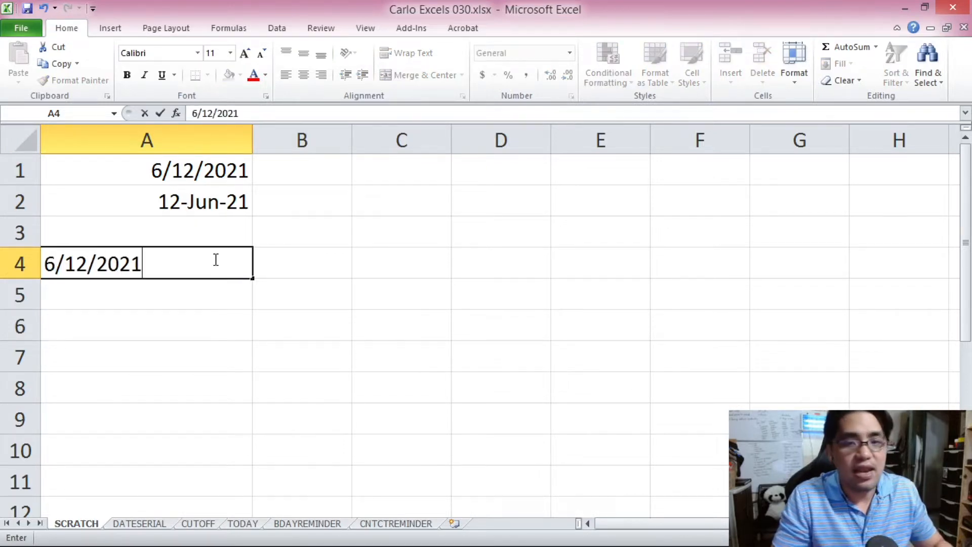
key(Return)
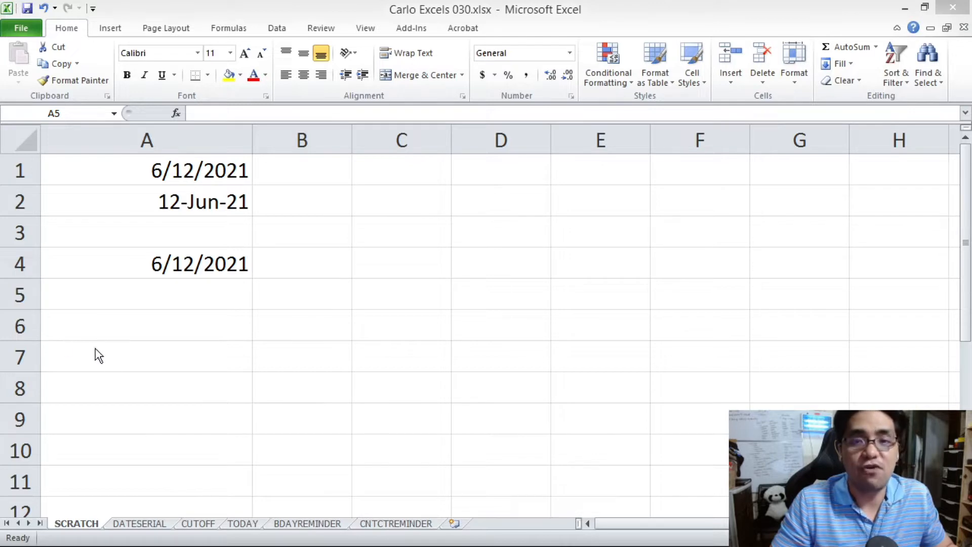
Step: Format cell A4 as a Date with the "March 14, 2001" display type
click(131, 304)
click(140, 265)
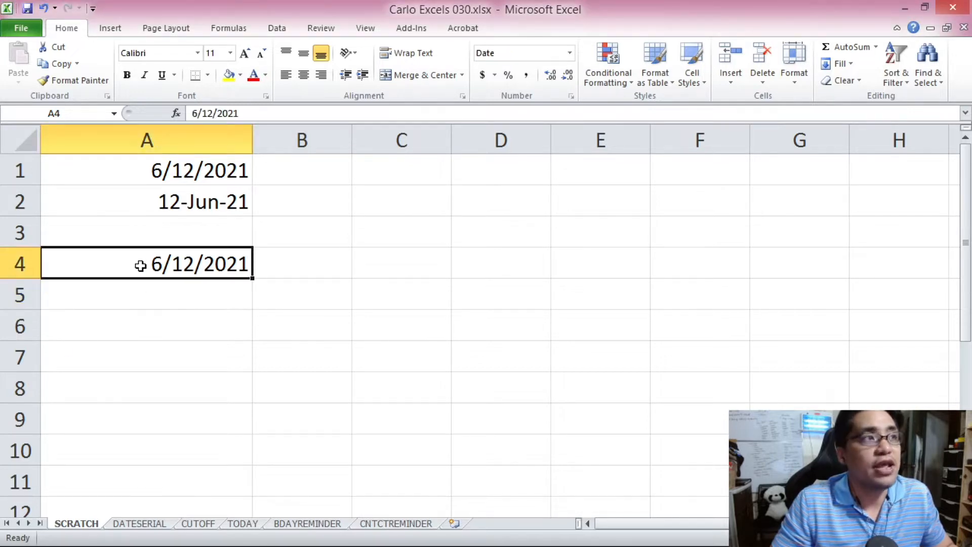
right_click(140, 266)
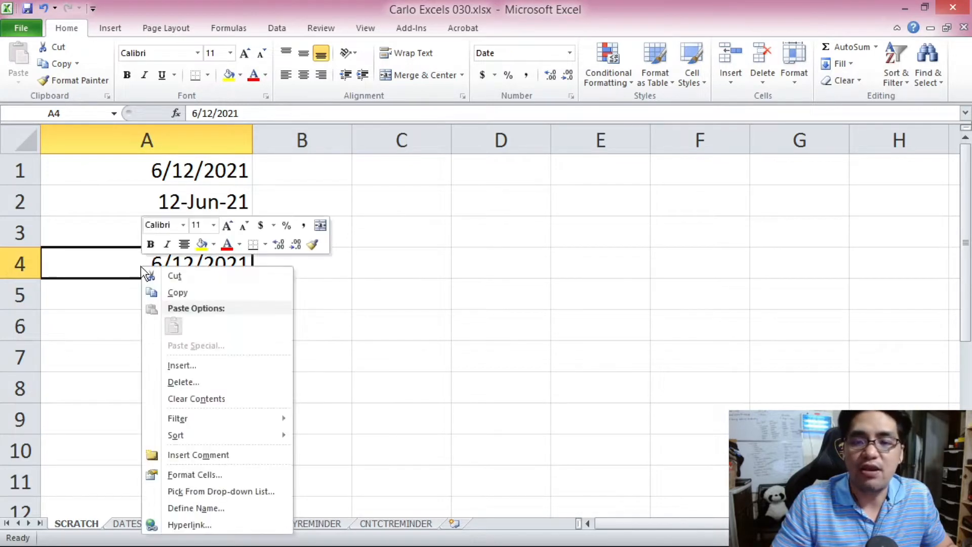
click(217, 473)
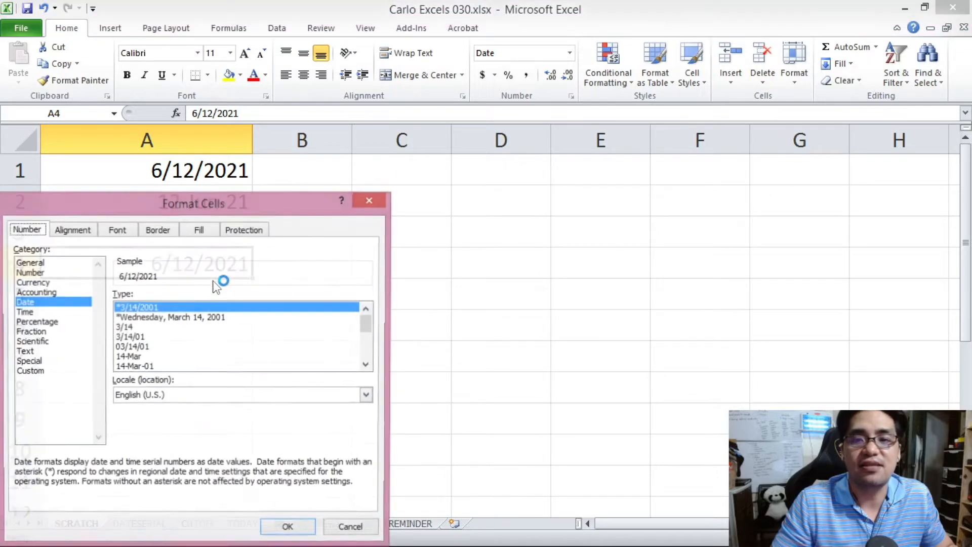
drag(219, 202, 464, 68)
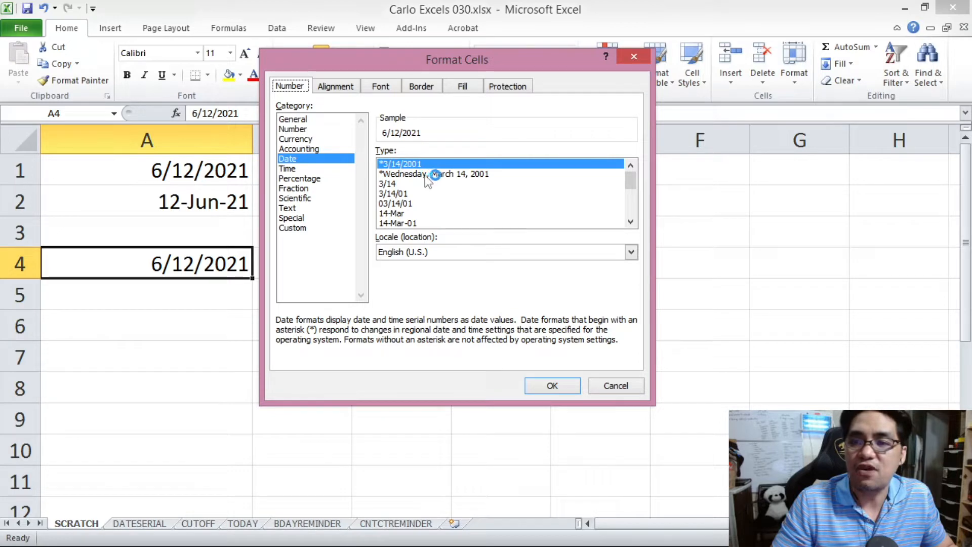
mouse_move(632, 182)
mouse_down()
mouse_move(634, 206)
mouse_move(630, 199)
mouse_up()
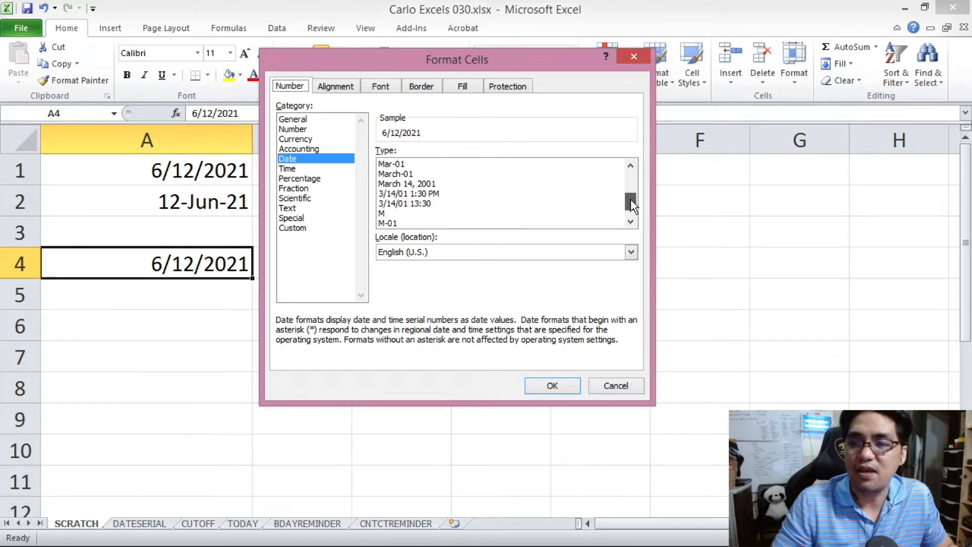
click(422, 183)
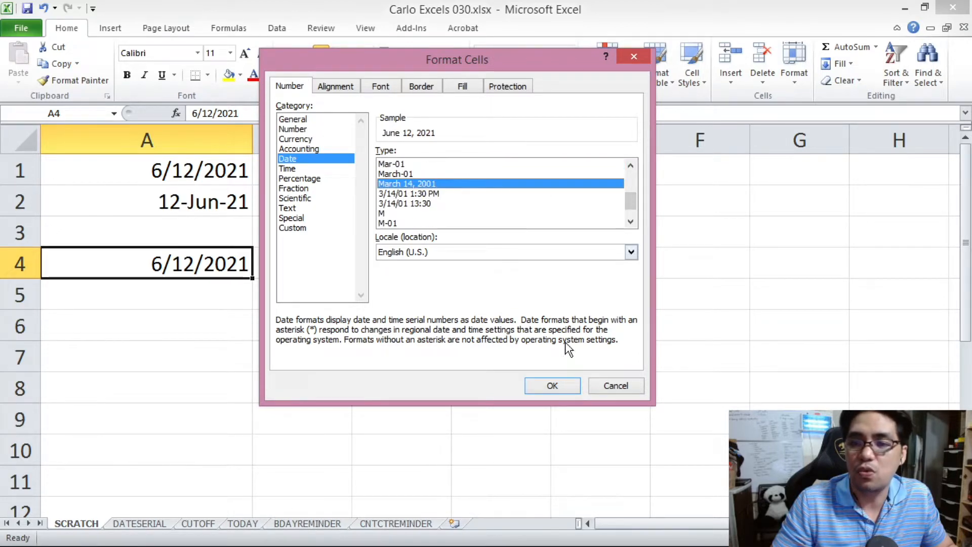
click(552, 386)
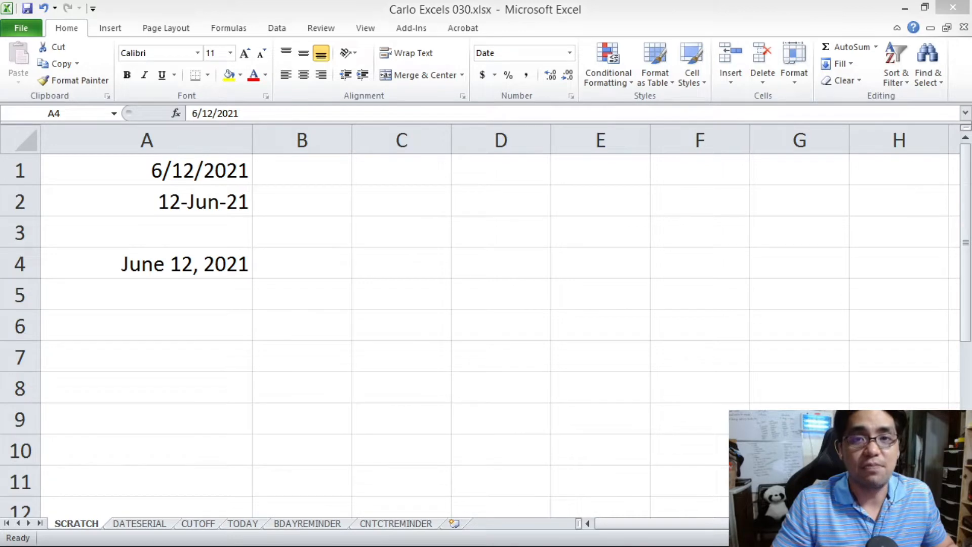
Step: Enter Jun 12 2021, without a comma, in cell A6 and reselect the cell
click(146, 322)
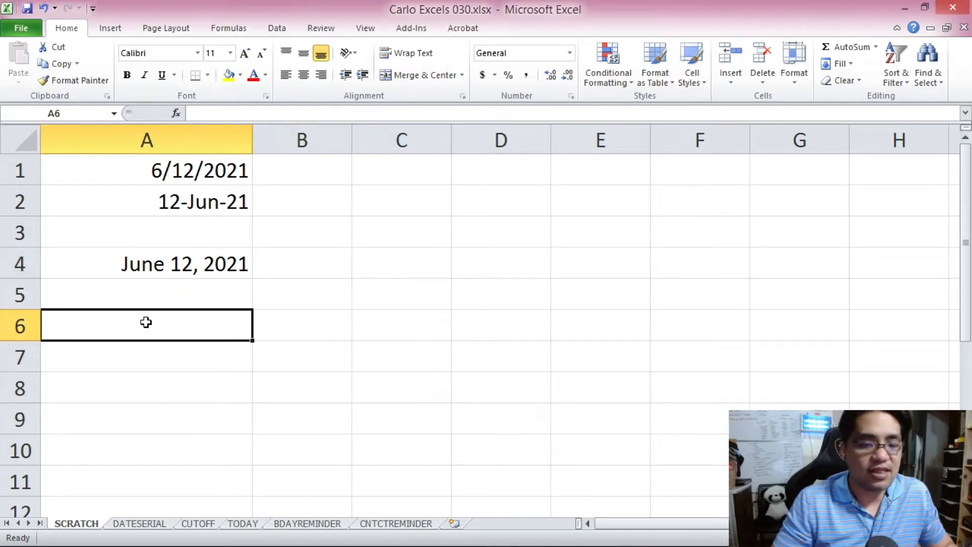
text(Ju)
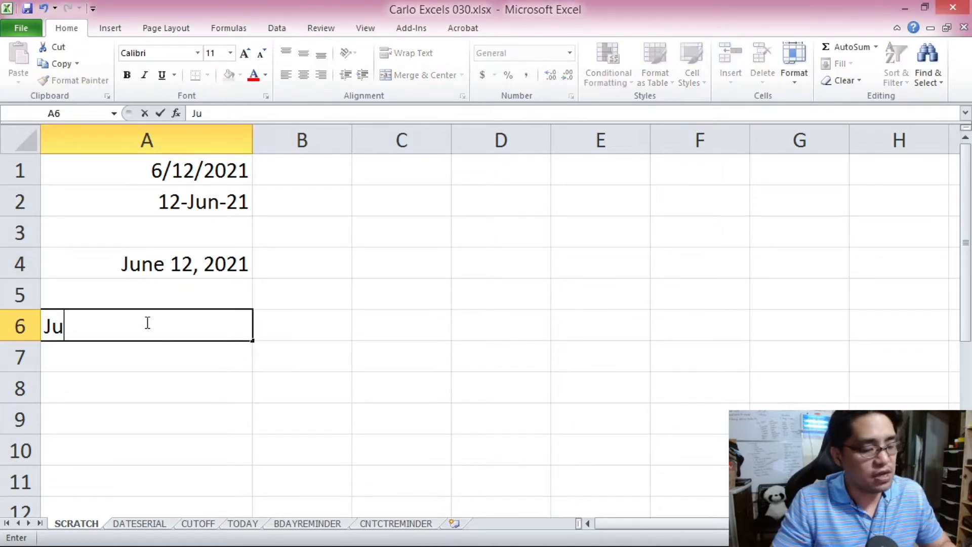
text(n 12 2021)
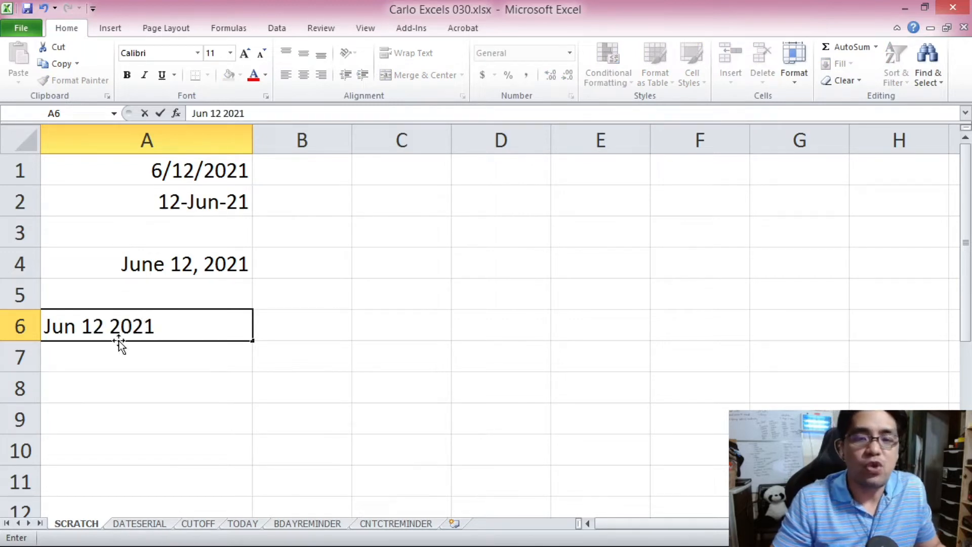
drag(75, 332, 43, 332)
click(105, 332)
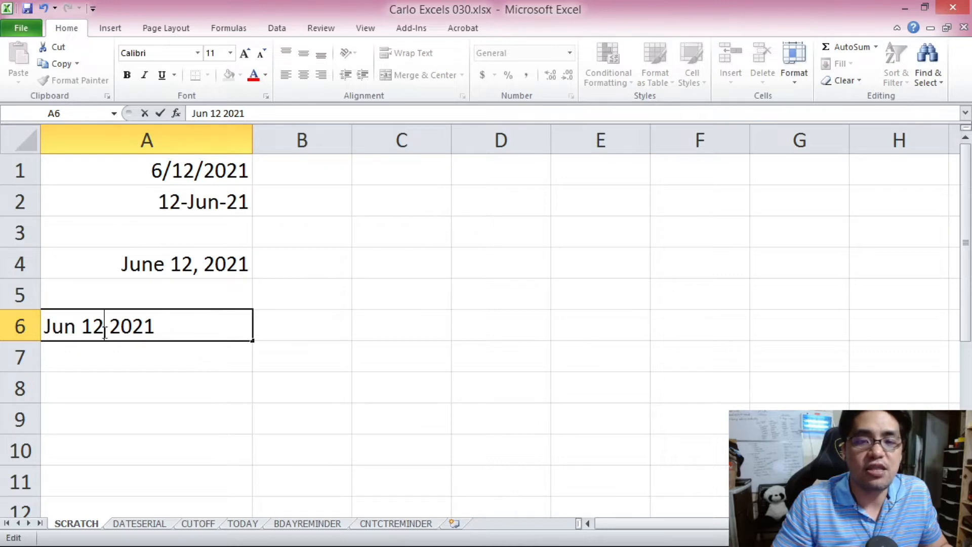
click(163, 365)
click(153, 325)
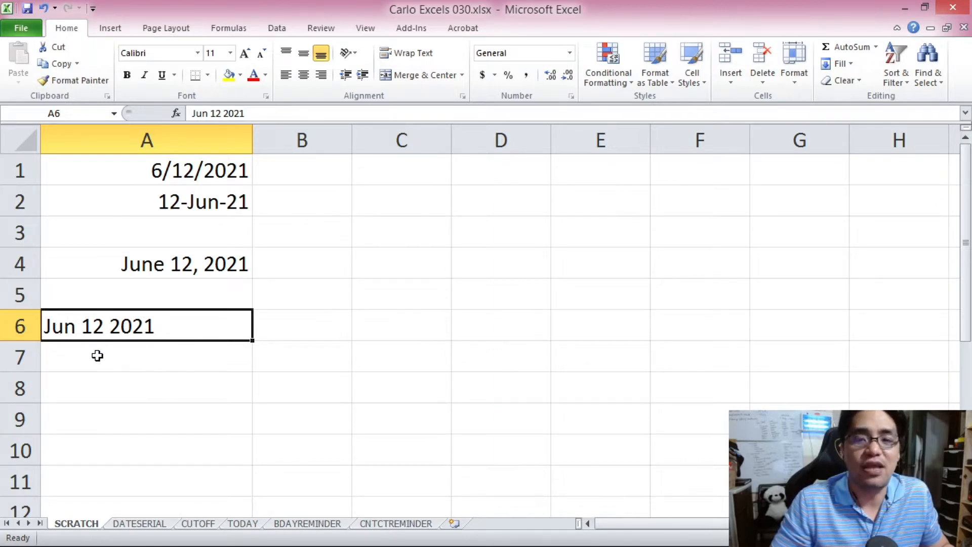
Step: Try to apply the 3/14/01 Date format to the entry in A6, and clear the cell's contents
right_click(114, 327)
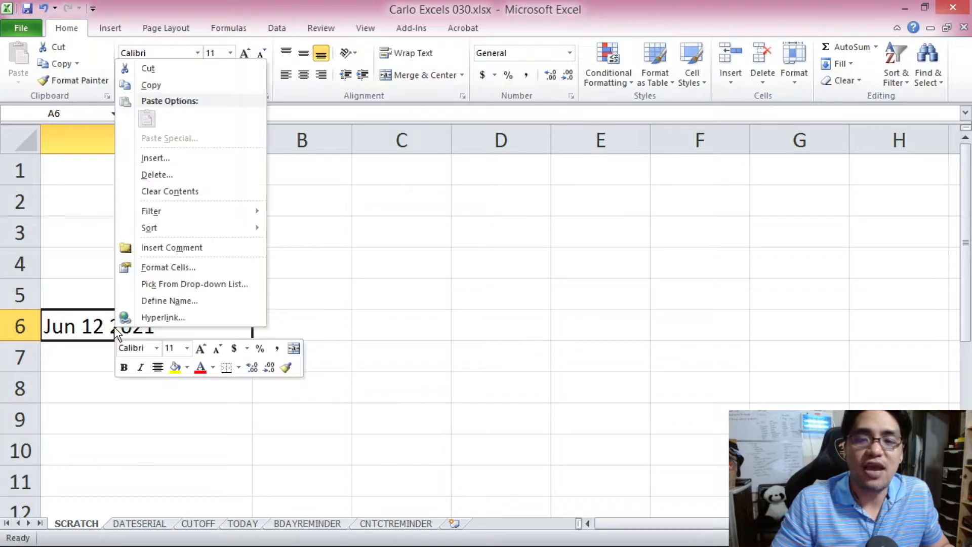
click(158, 267)
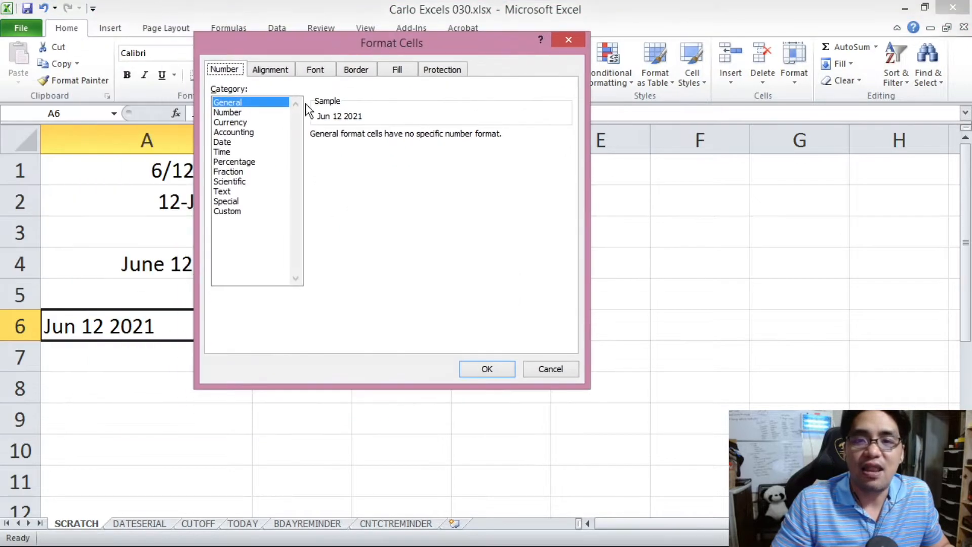
click(236, 142)
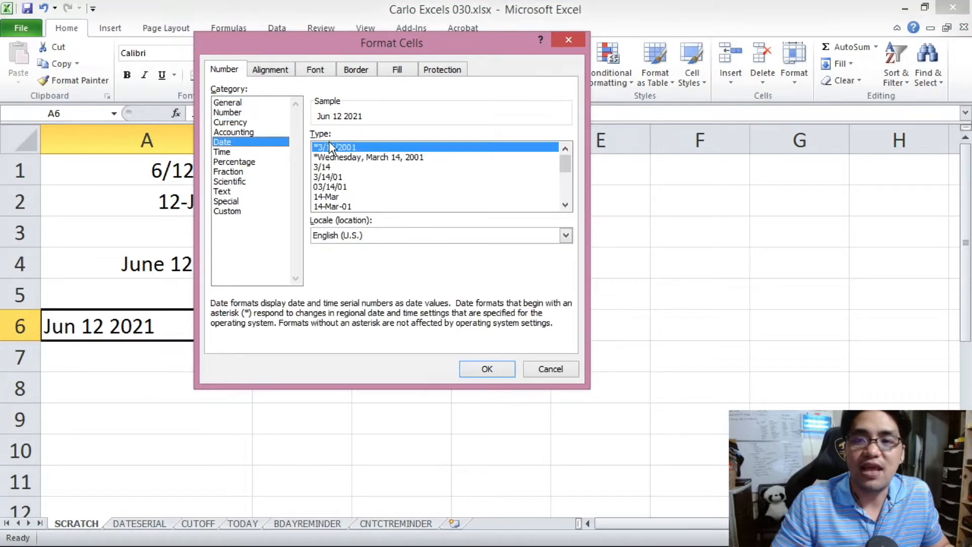
click(350, 176)
click(501, 372)
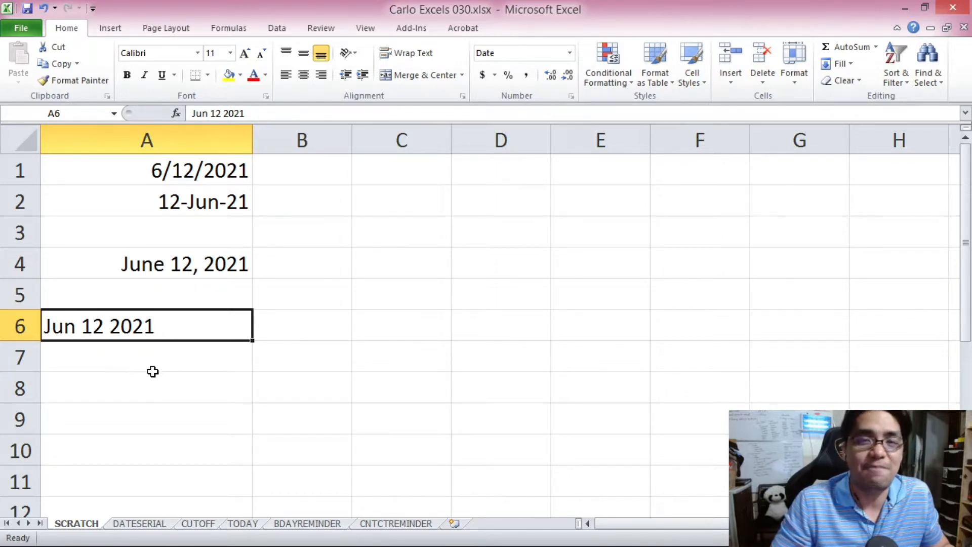
key(Delete)
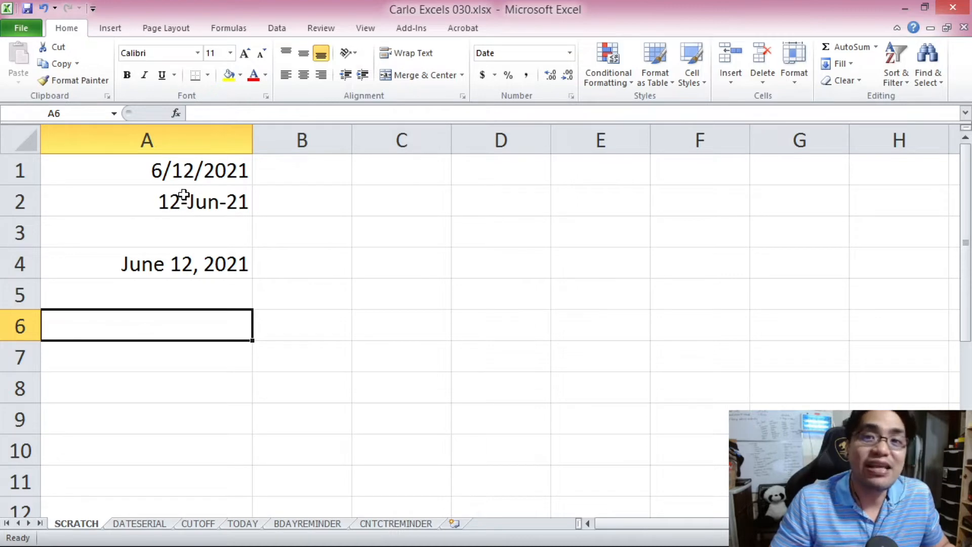
Step: Format cells A1:A4 as Number with 0 decimal places to show the dates as serial numbers
drag(188, 170, 212, 265)
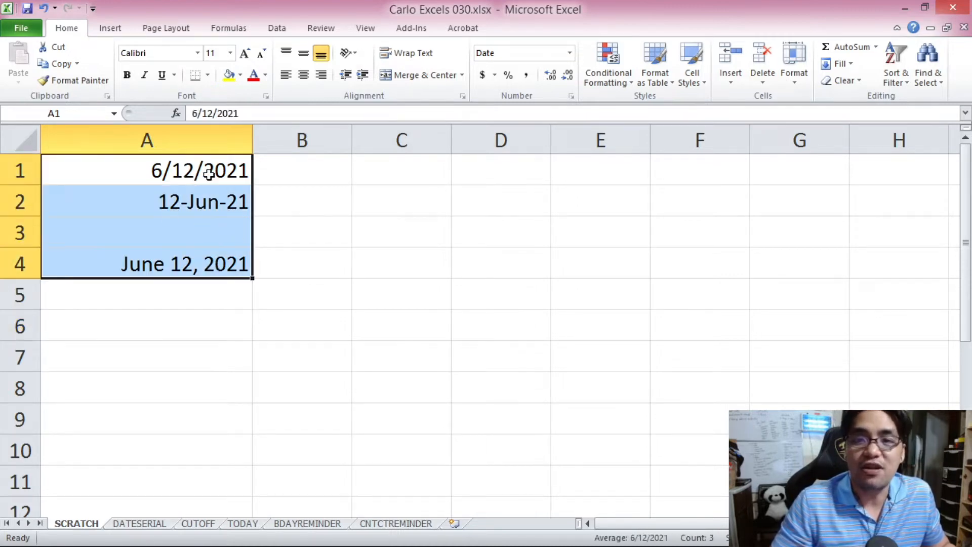
right_click(168, 173)
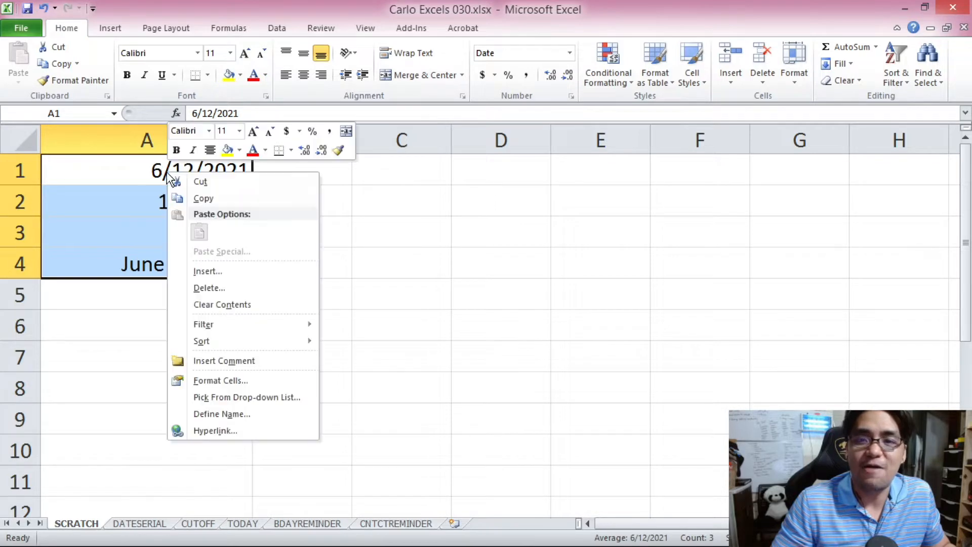
click(236, 381)
drag(191, 202, 281, 58)
click(180, 129)
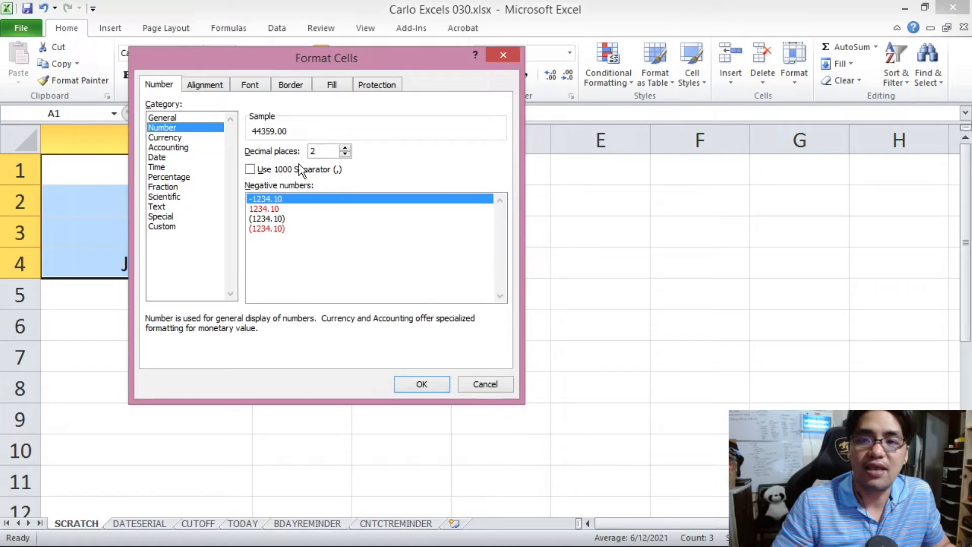
click(345, 154)
click(344, 155)
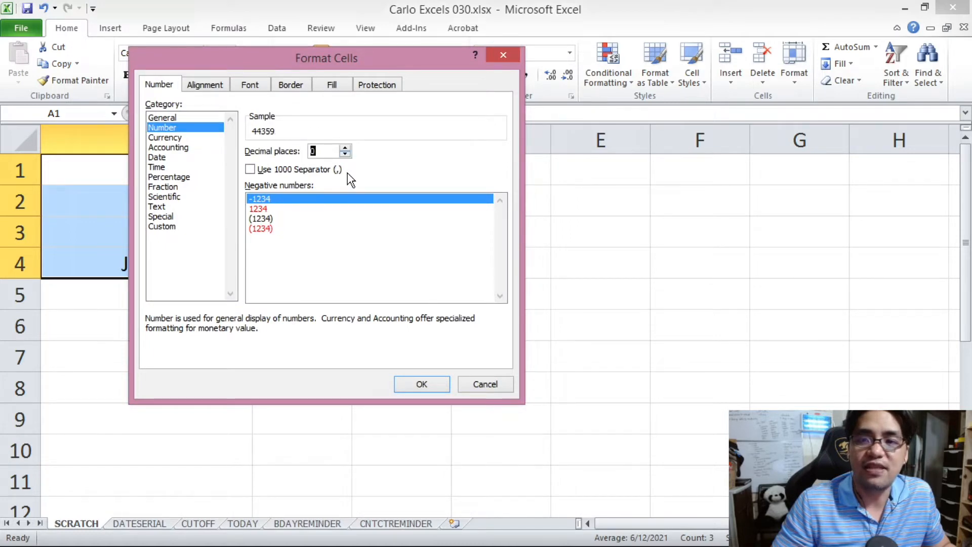
click(423, 385)
click(282, 244)
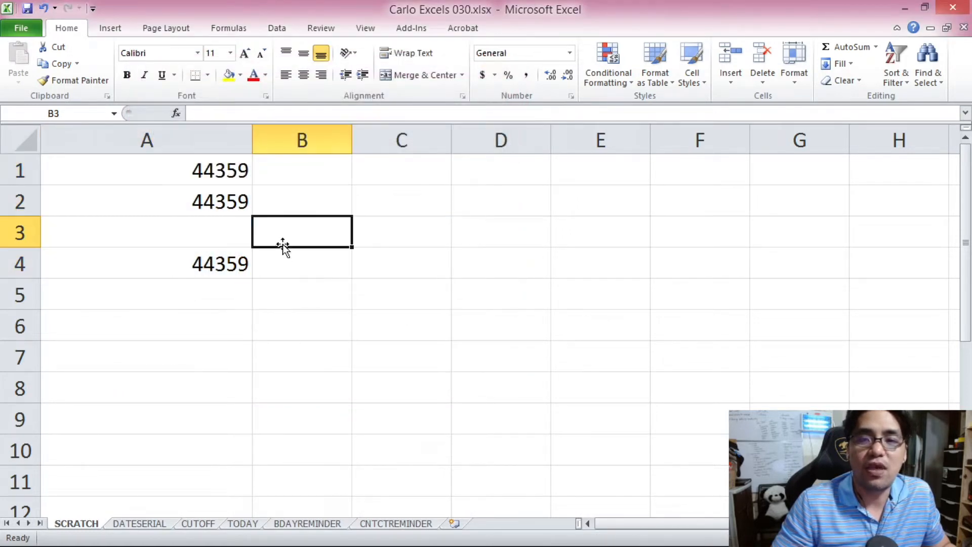
Step: Check the serial numbers in cells A1, A2 and A4 one by one
click(219, 172)
click(225, 202)
click(237, 263)
click(218, 181)
click(228, 193)
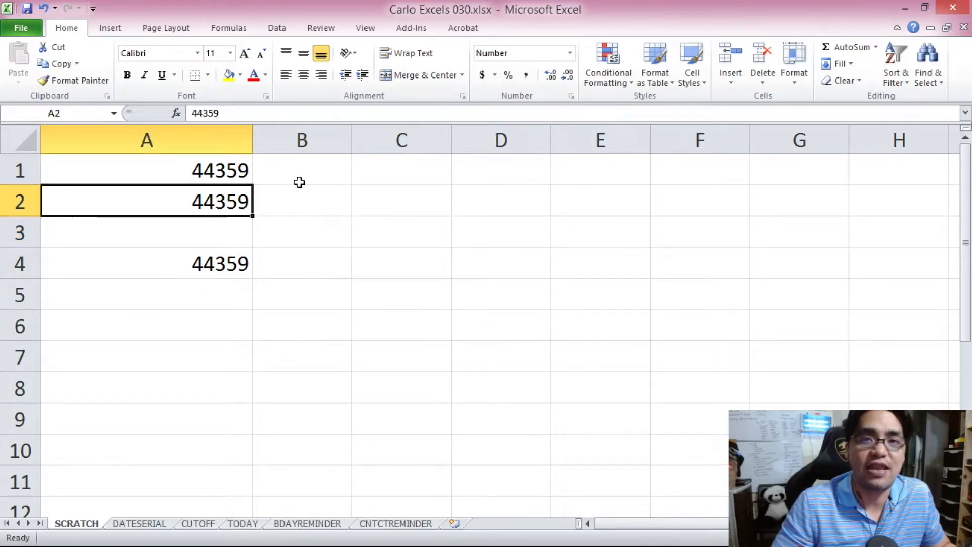
Step: Switch to the DATESERIAL sheet and examine the empty Serial column and the formula behind the first Date cell, B2
key(ctrl+Page_Down)
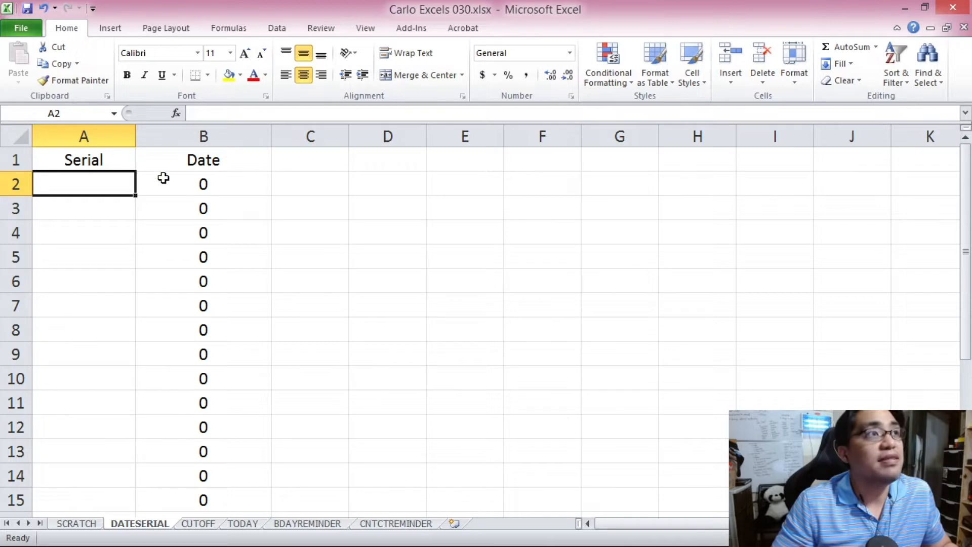
click(229, 265)
click(118, 184)
click(105, 136)
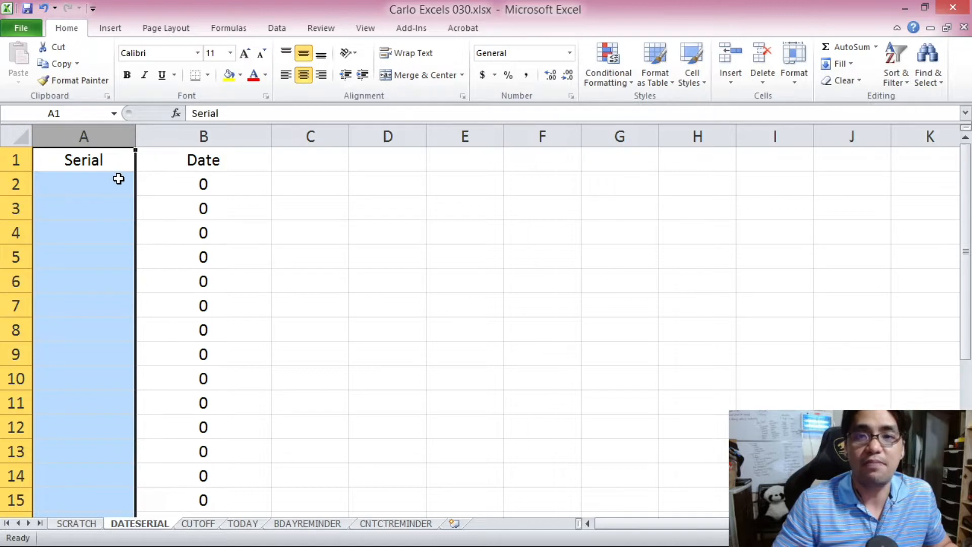
click(203, 181)
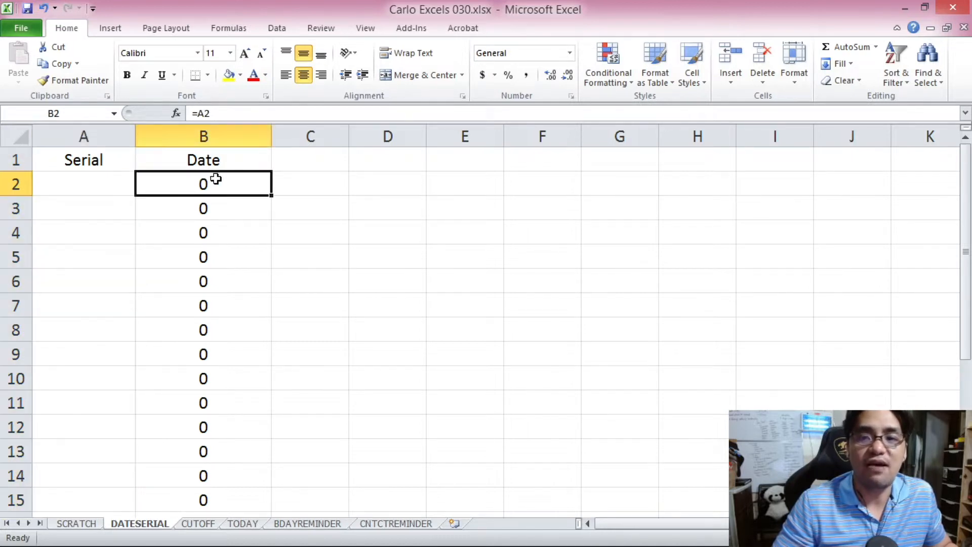
click(218, 113)
key(shift+Left)
key(shift+Left)
key(shift+Left)
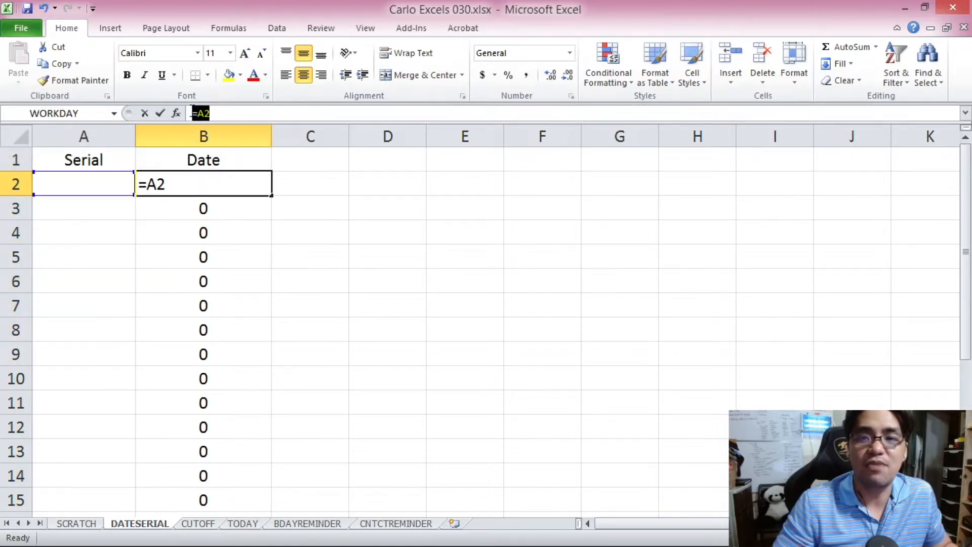
key(Escape)
Step: Enter the serial numbers 1, 2 and 3 in cells A2, A3 and A4 of the Serial column
click(101, 188)
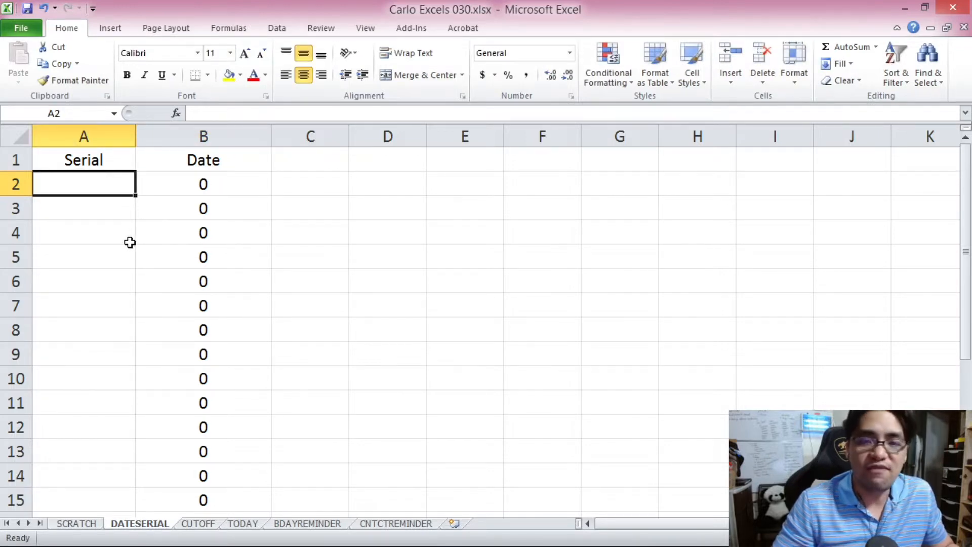
text(1)
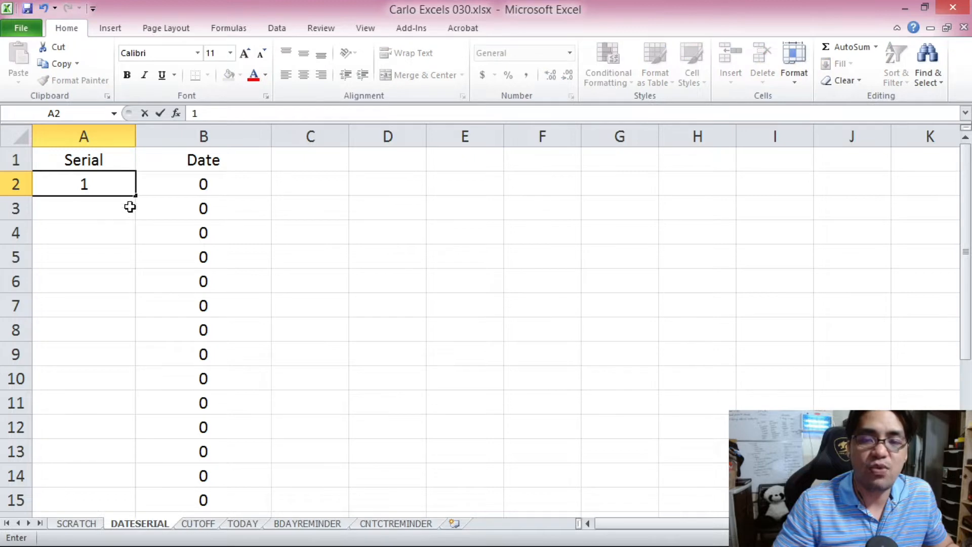
key(Return)
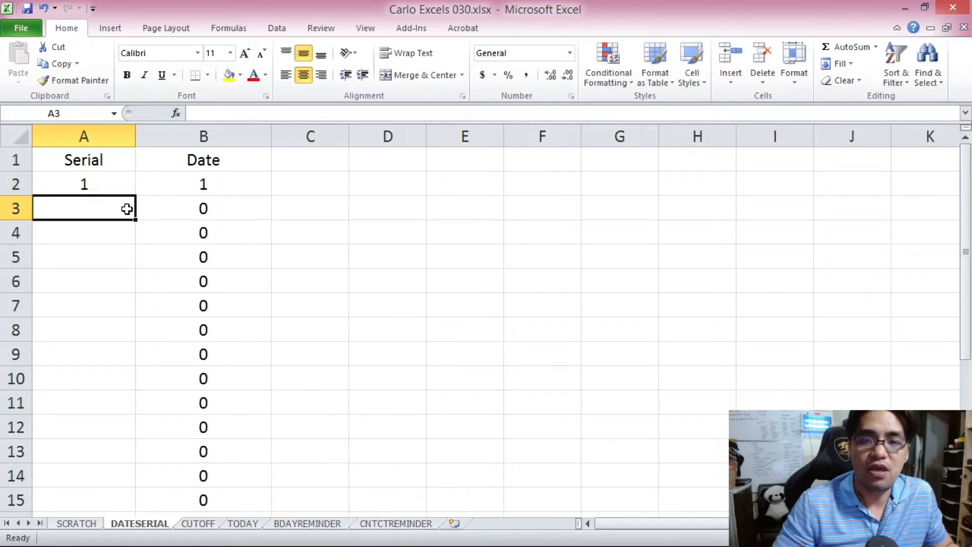
text(2)
key(Return)
text(3)
key(Return)
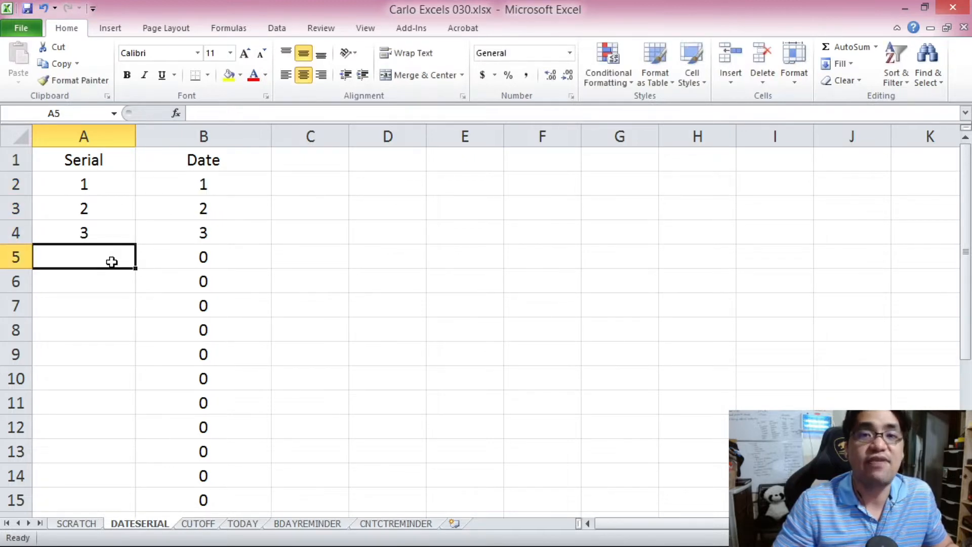
Step: Format cell B2 in the Date column with the Date category's default type
click(199, 188)
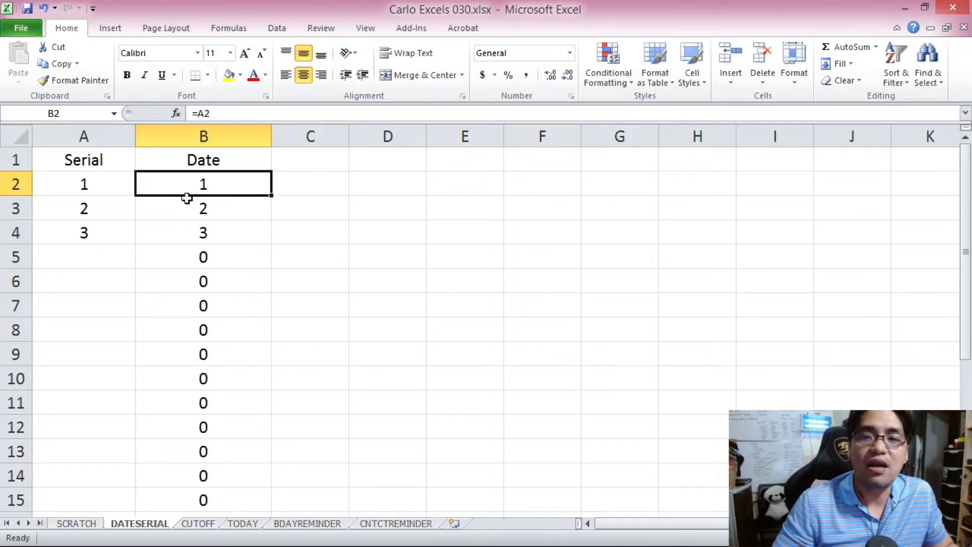
right_click(216, 184)
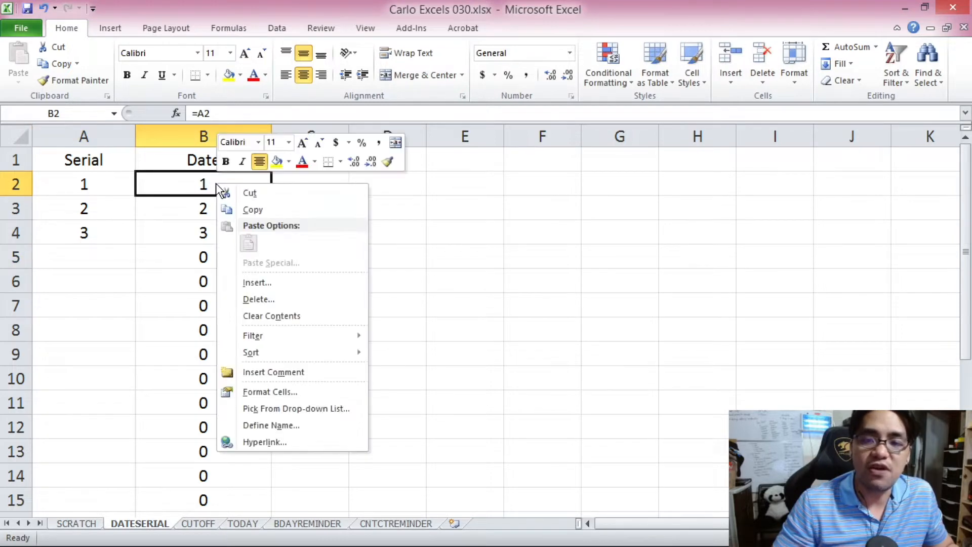
click(284, 388)
drag(242, 218, 434, 95)
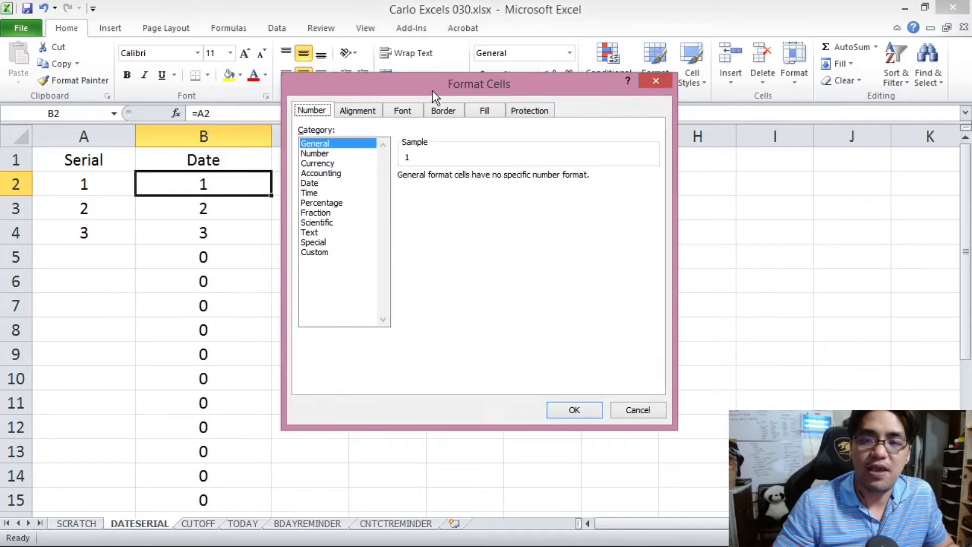
click(314, 183)
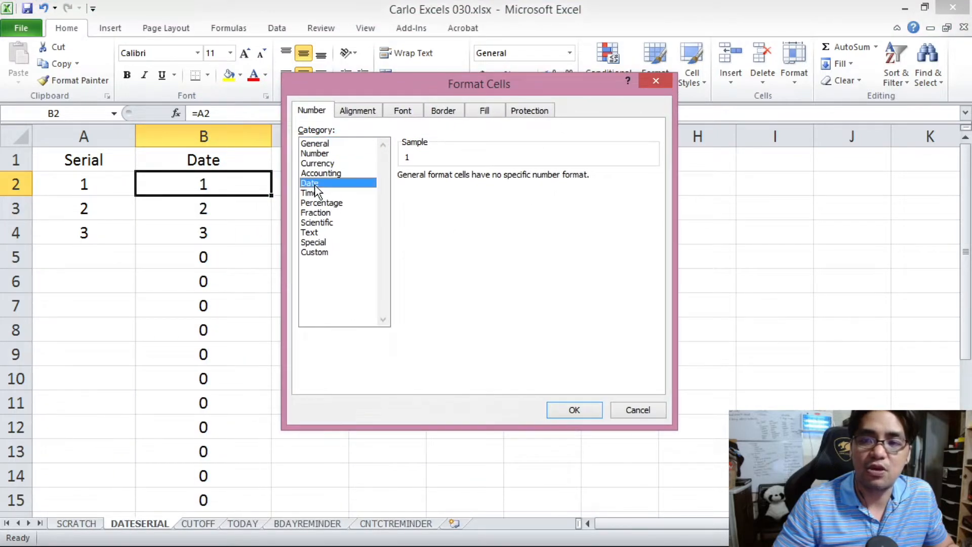
click(574, 410)
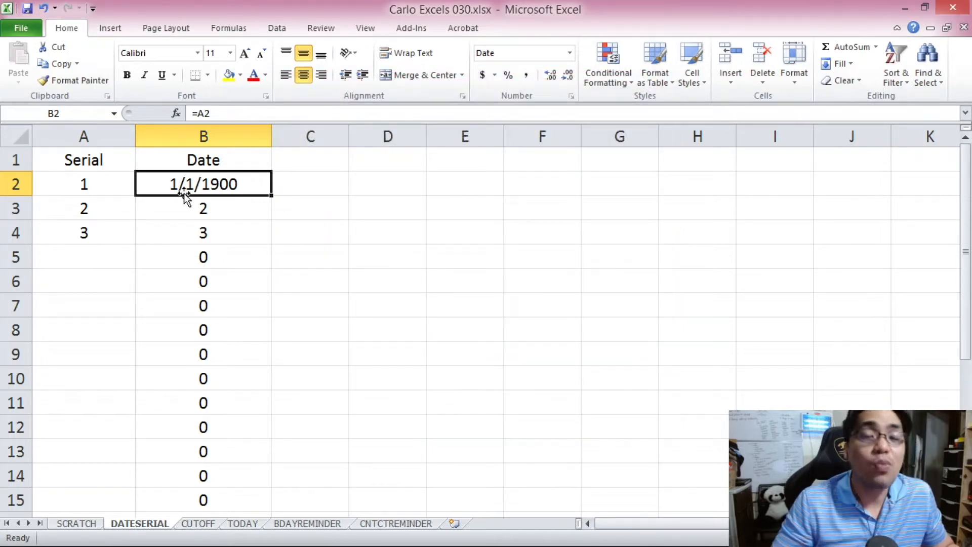
Step: Apply the default Date number format to cell B3, next to serial number 2
click(221, 210)
right_click(207, 208)
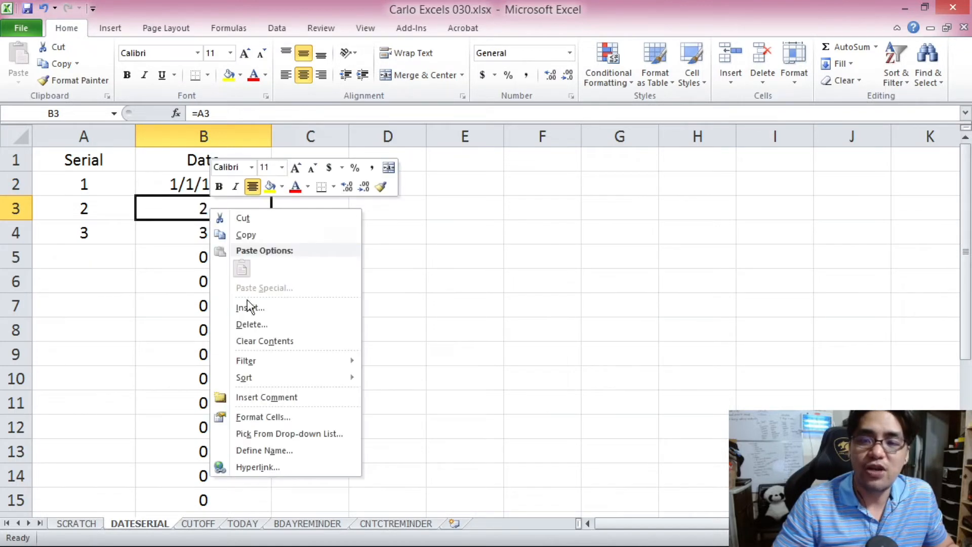
click(284, 412)
click(146, 302)
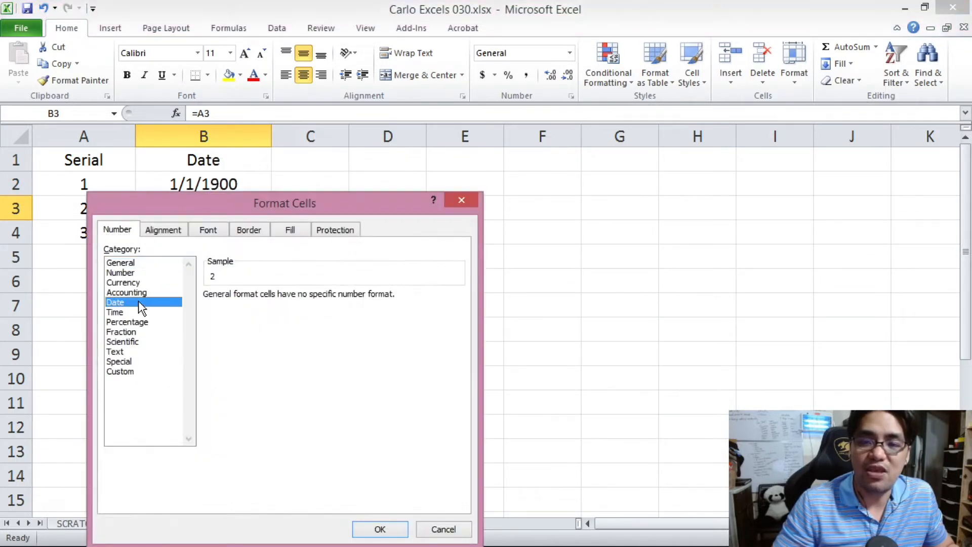
click(380, 529)
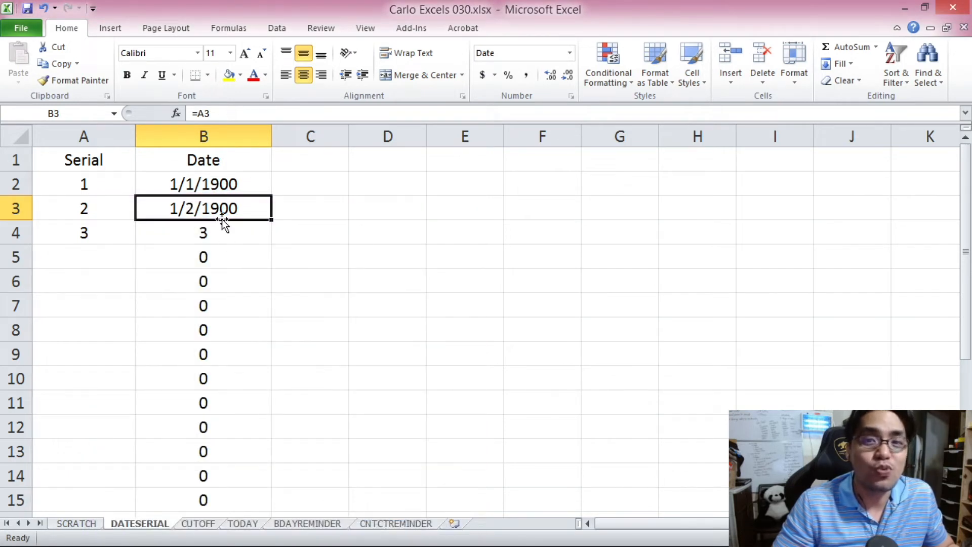
Step: Apply the *3/14/2001 Date format to cell B4, next to serial number 3
click(215, 237)
right_click(214, 237)
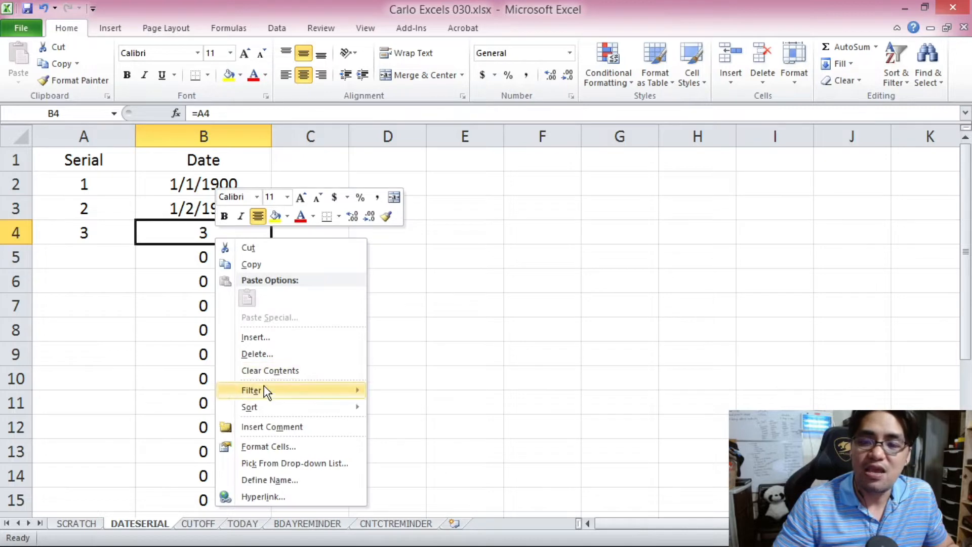
click(284, 444)
click(143, 303)
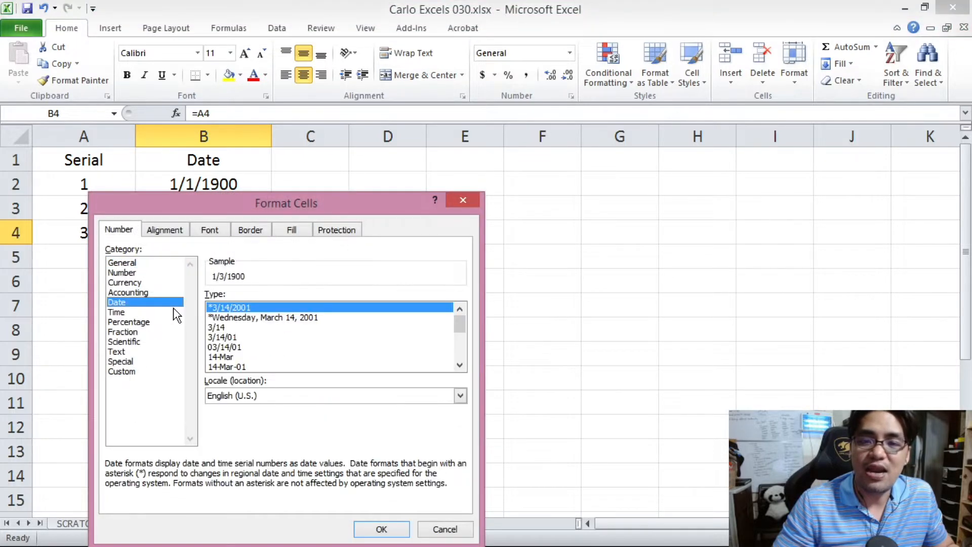
click(381, 529)
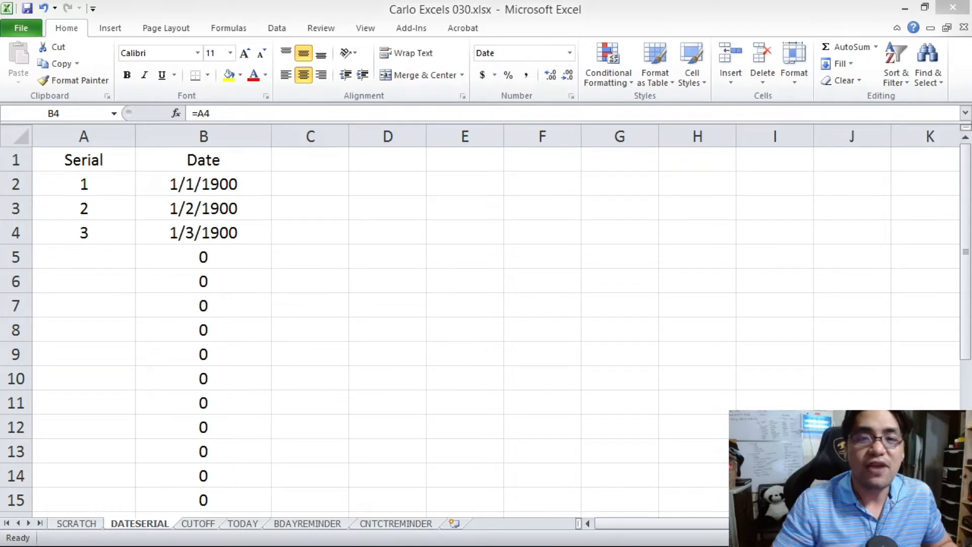
Step: Compare each serial number in A2:A4 with its corresponding date in B2:B4, row by row
click(104, 192)
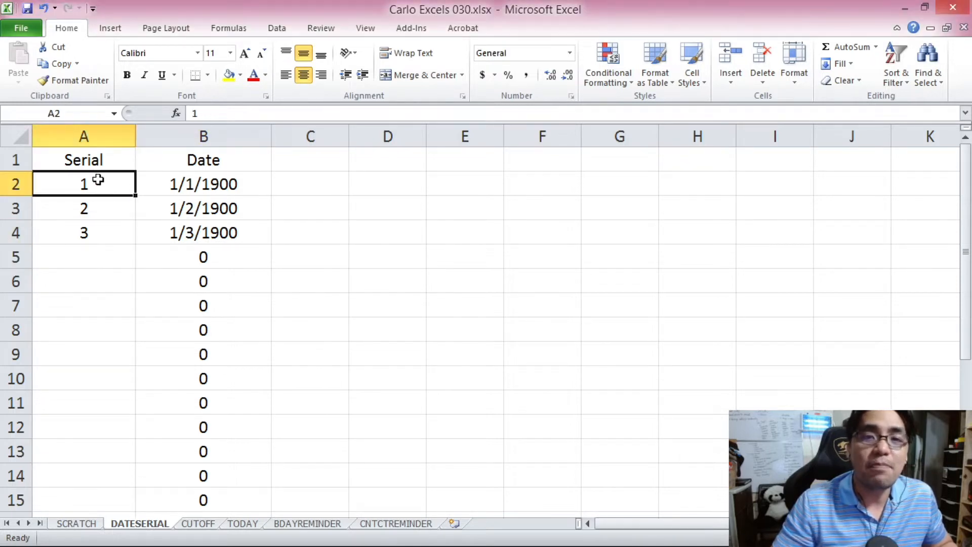
click(215, 183)
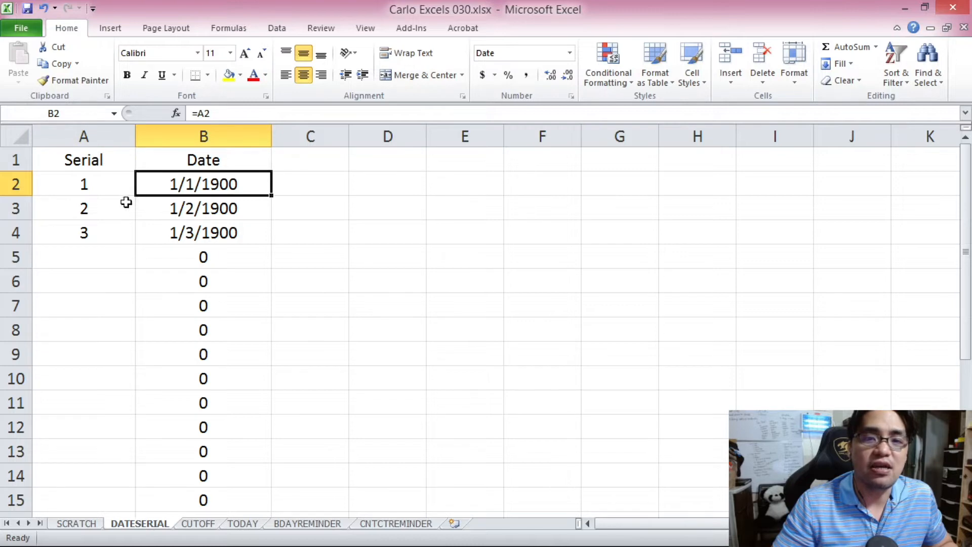
click(94, 199)
click(183, 204)
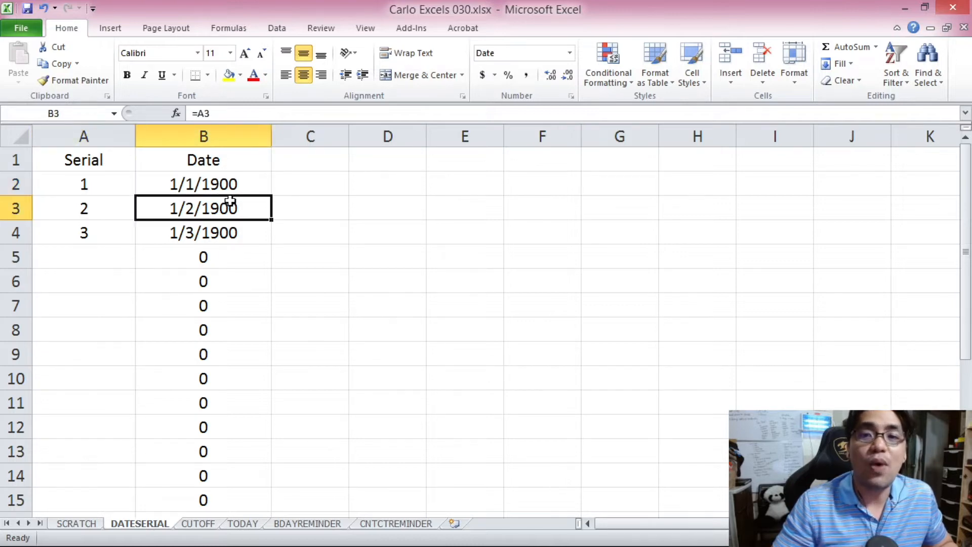
click(103, 233)
click(188, 240)
Step: Enter the serial number 10000 in A5 and format B5 with the *3/14/2001 Date type
click(100, 252)
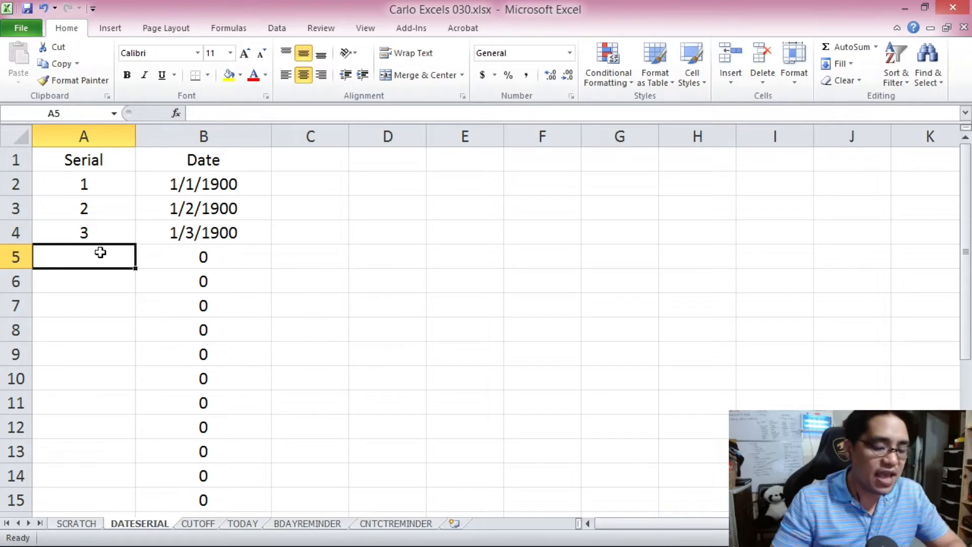
text(10000)
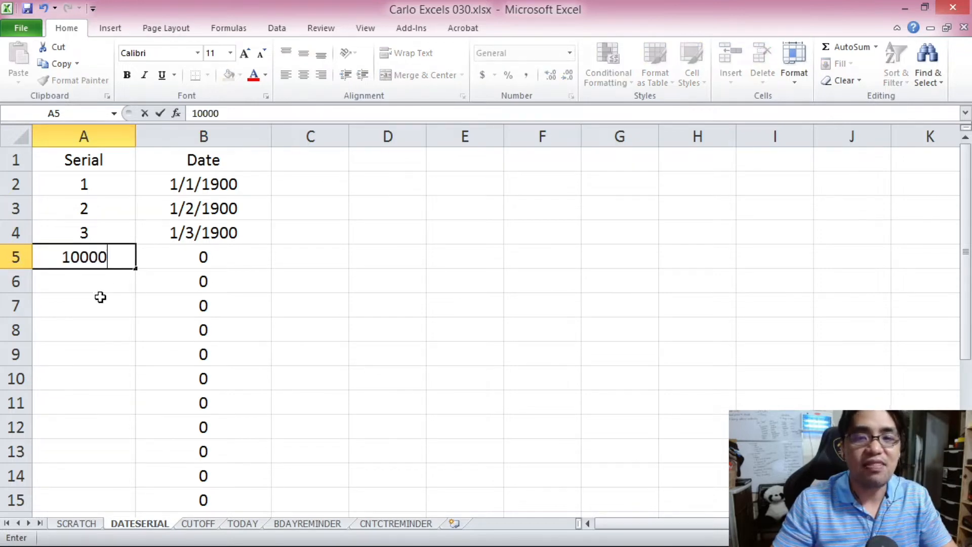
click(99, 298)
right_click(189, 254)
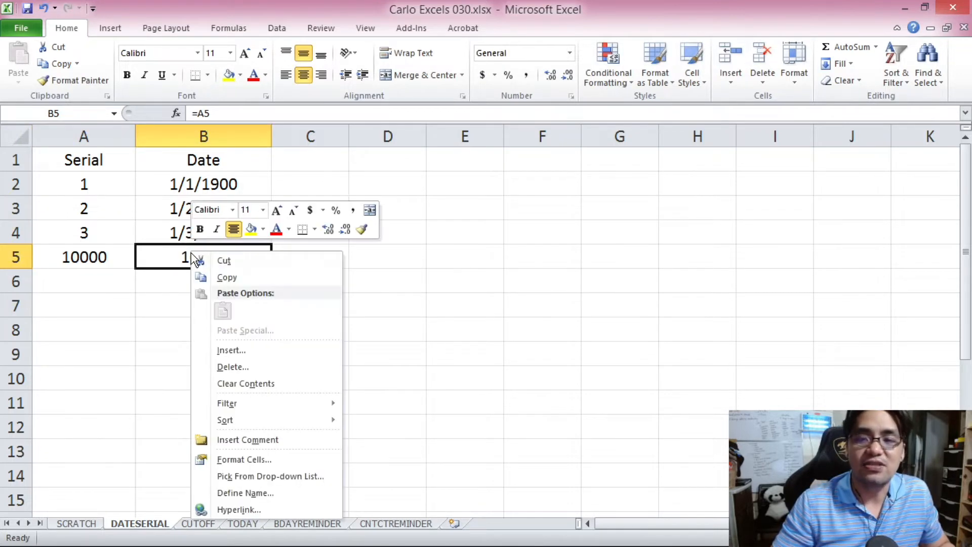
click(256, 459)
click(53, 302)
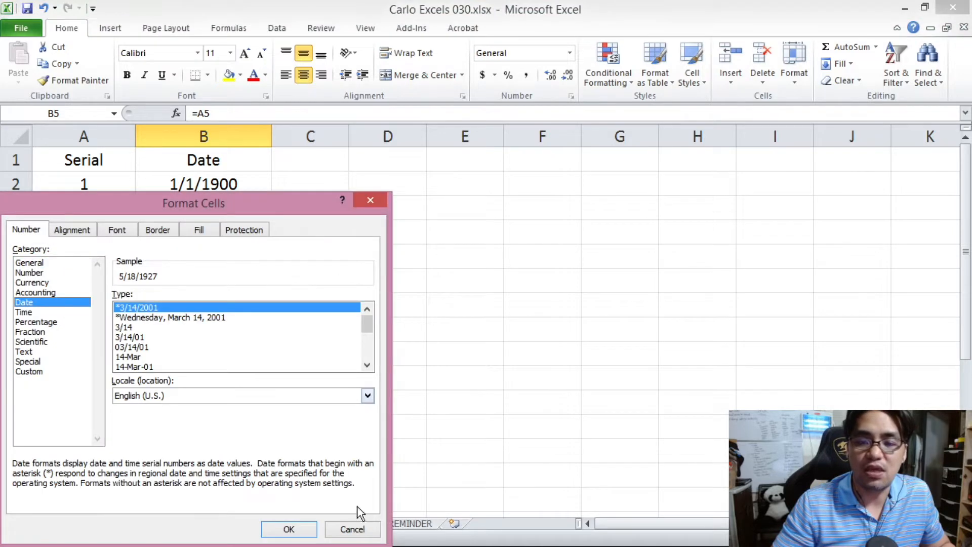
click(288, 528)
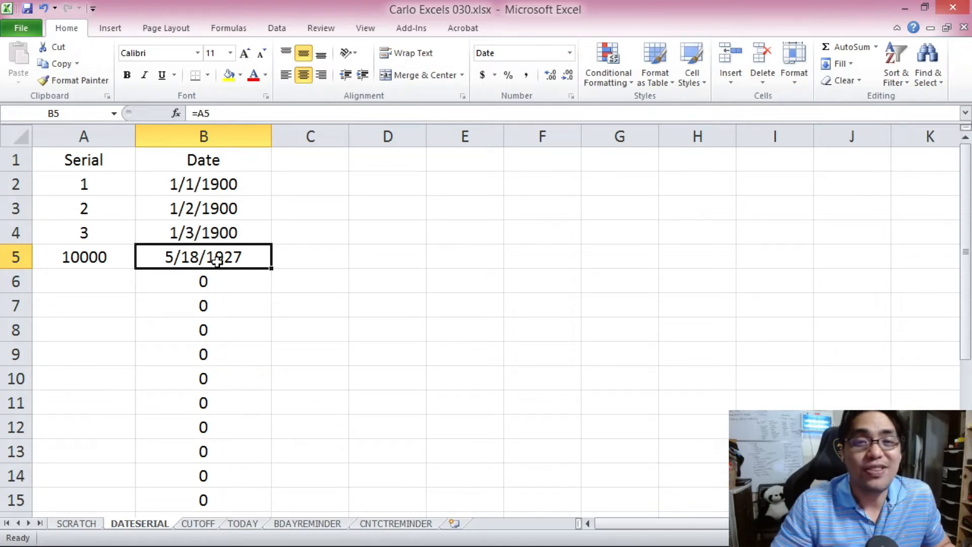
click(118, 260)
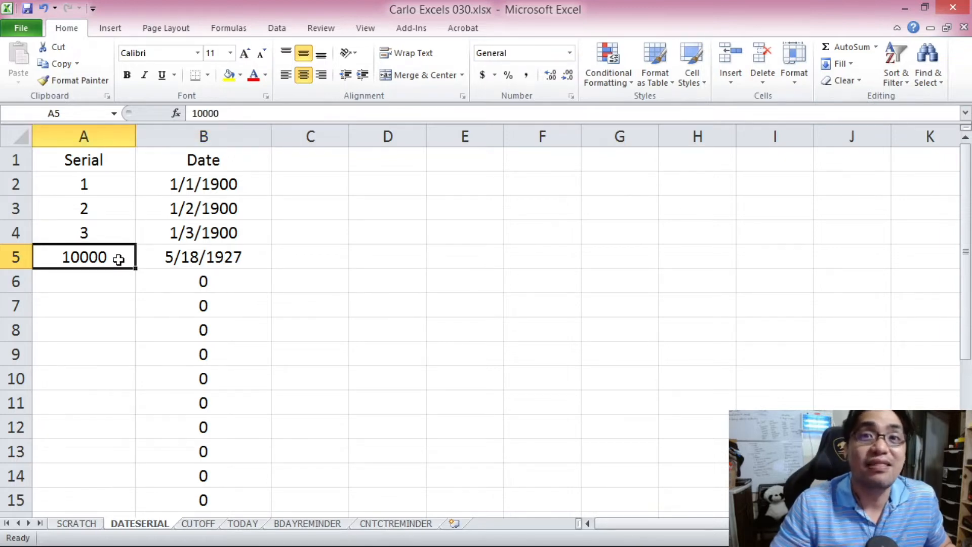
click(199, 189)
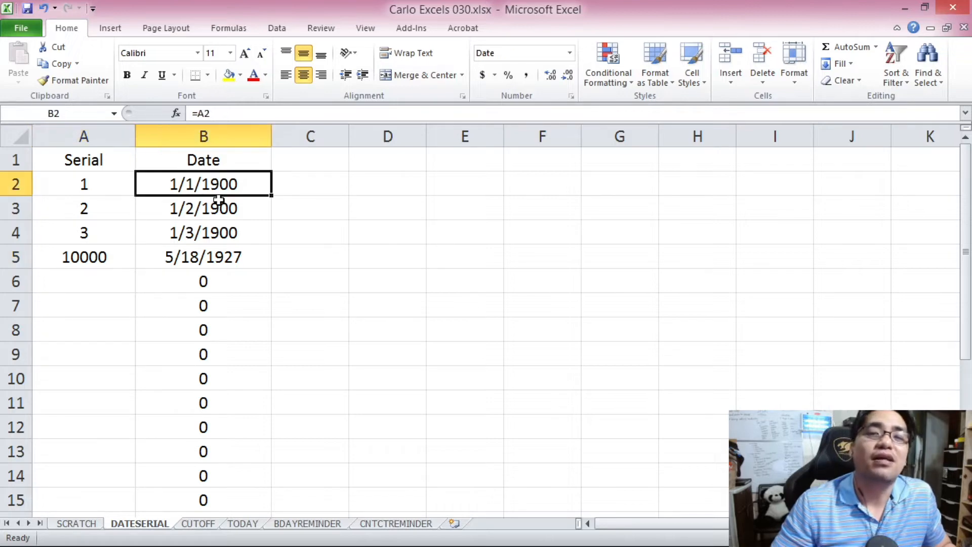
Step: Enter the serial number 44359 in A6 and format B6 with the *3/14/2001 Date type
click(99, 284)
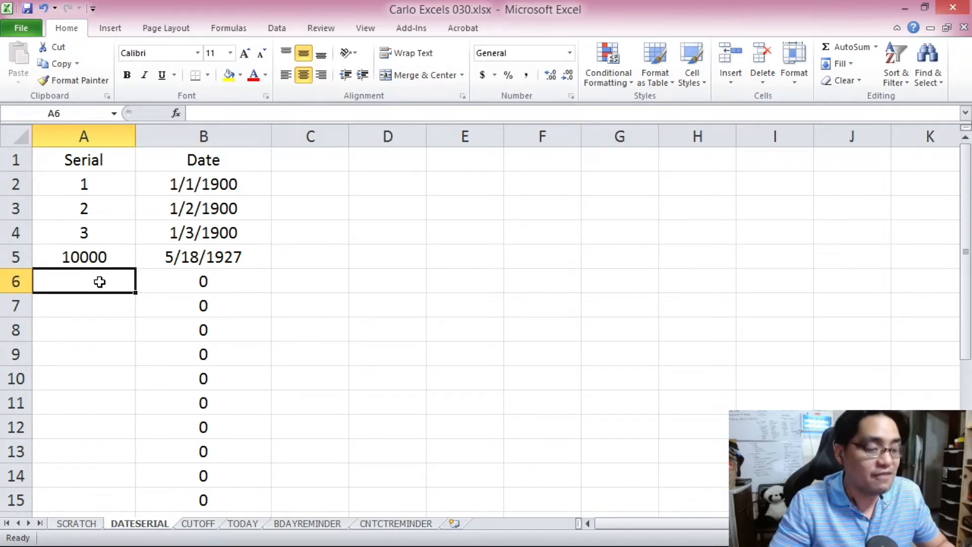
text(44359)
click(83, 345)
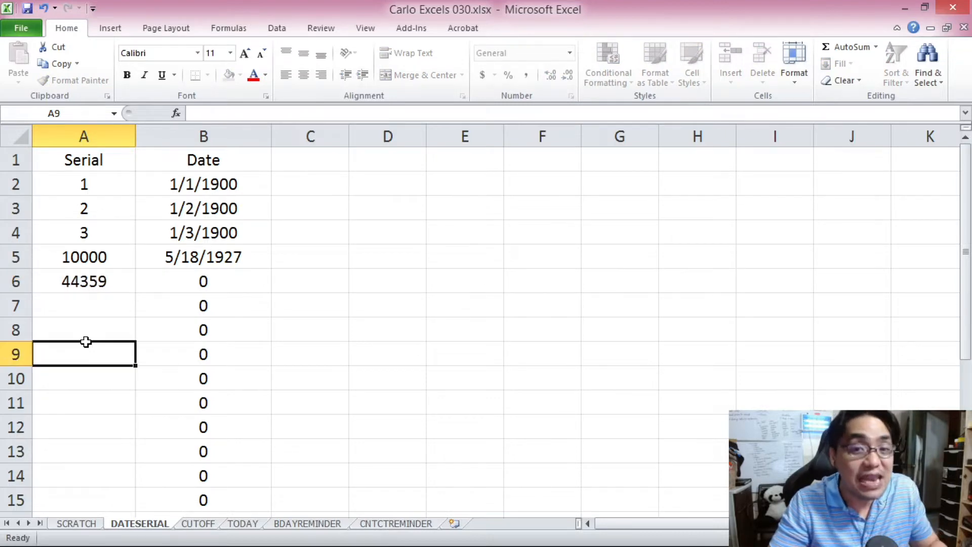
click(184, 274)
right_click(183, 274)
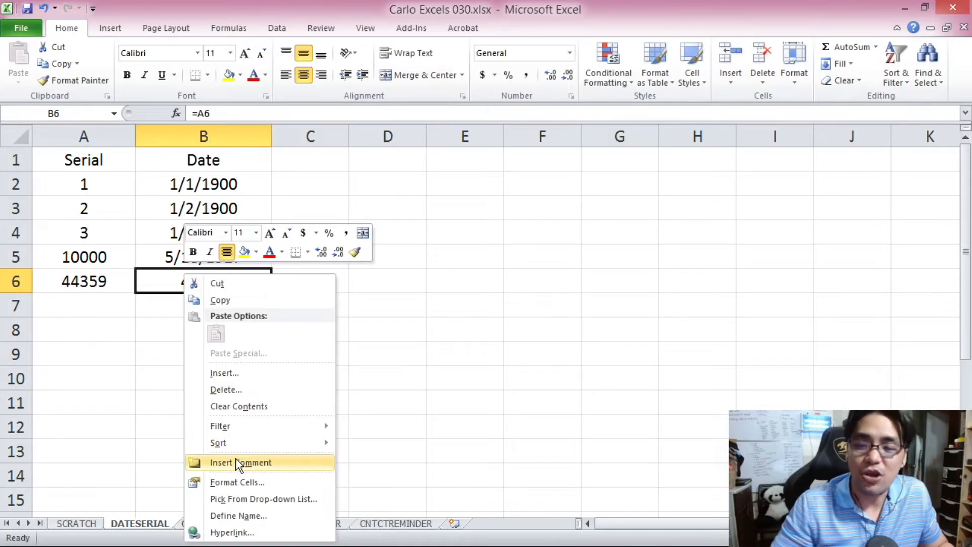
click(257, 481)
click(31, 302)
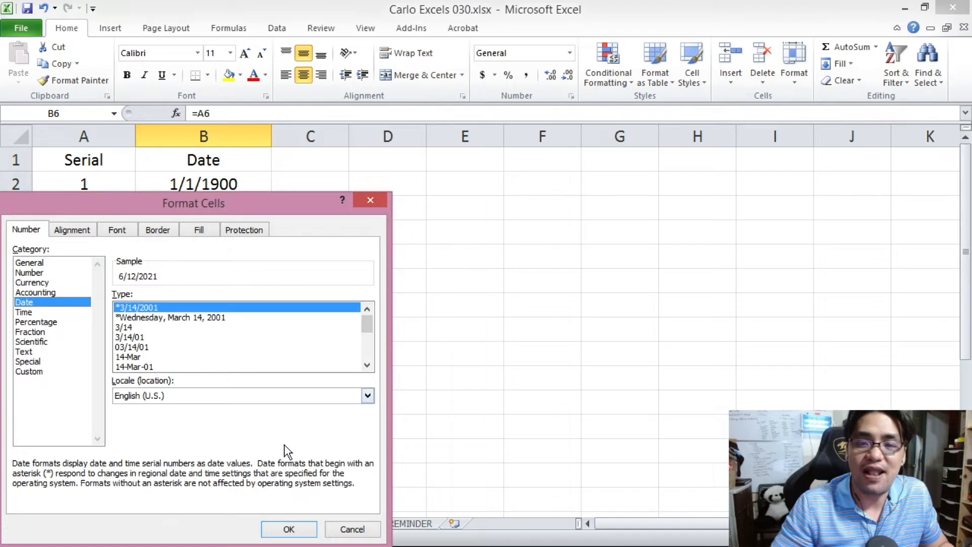
click(286, 528)
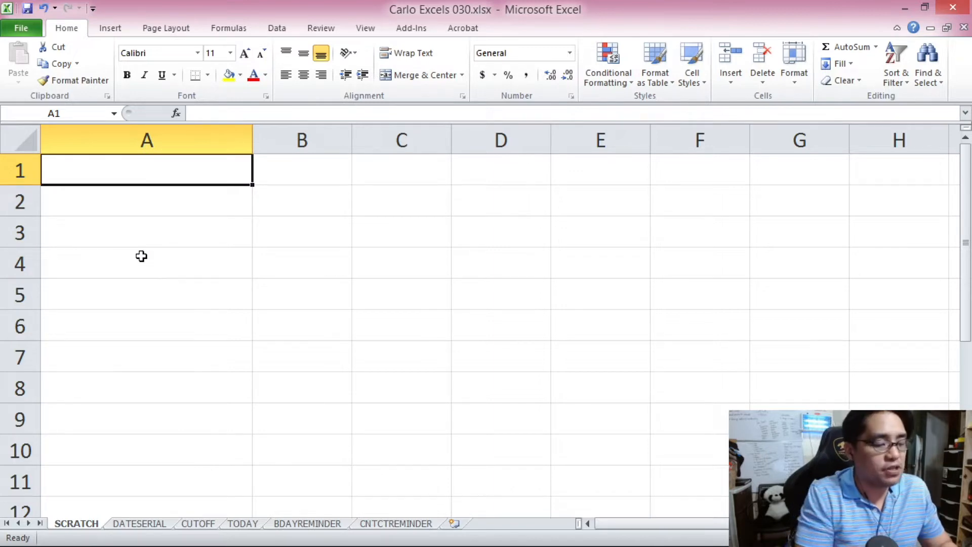
Step: Enter the date january 1, 1990 in cell A1
text(january )
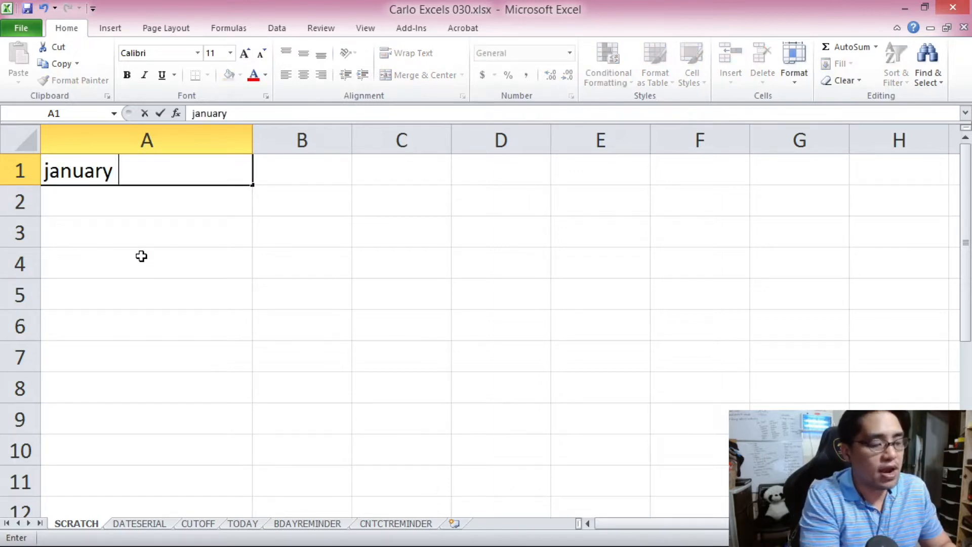
text(1, 1990)
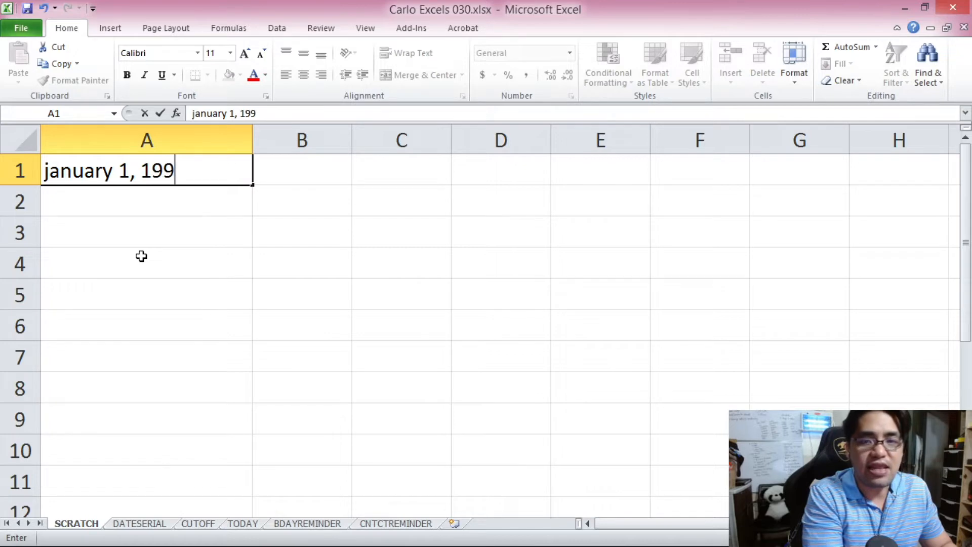
key(Return)
key(Return)
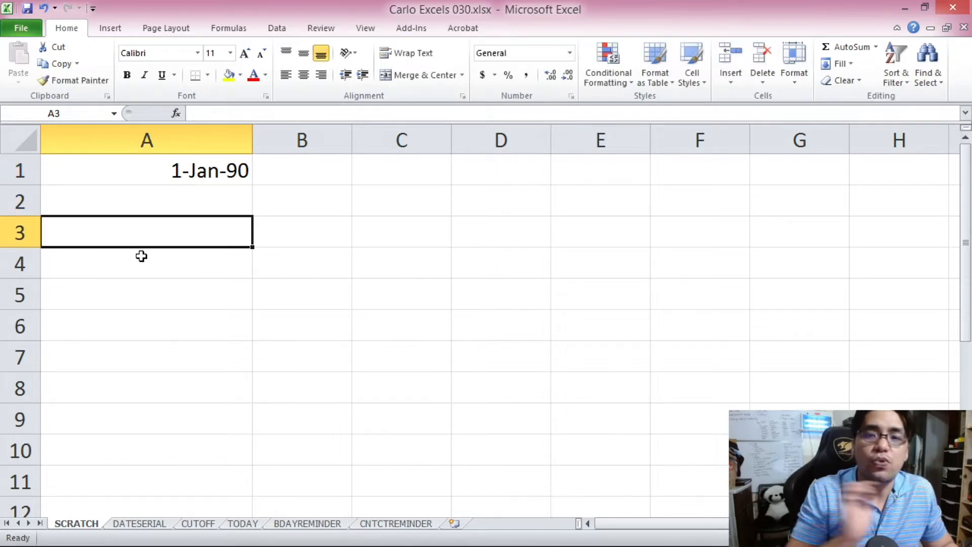
Step: Format cell A1 with the March 14, 2001 Date type
click(188, 177)
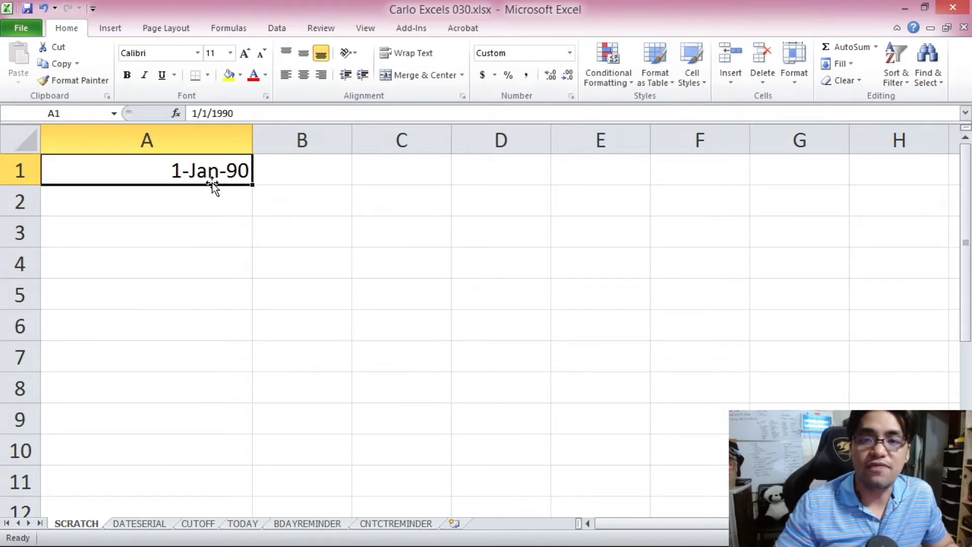
right_click(210, 172)
click(278, 387)
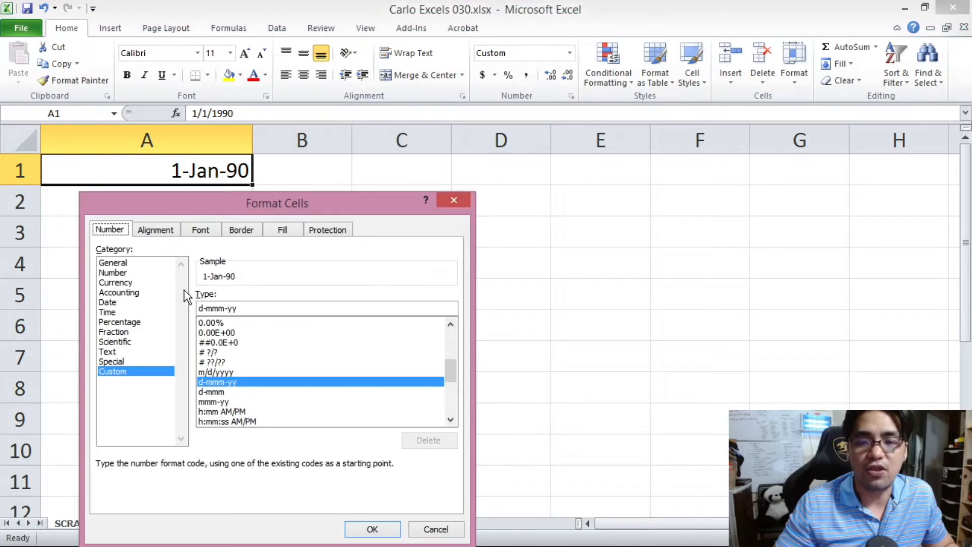
click(117, 302)
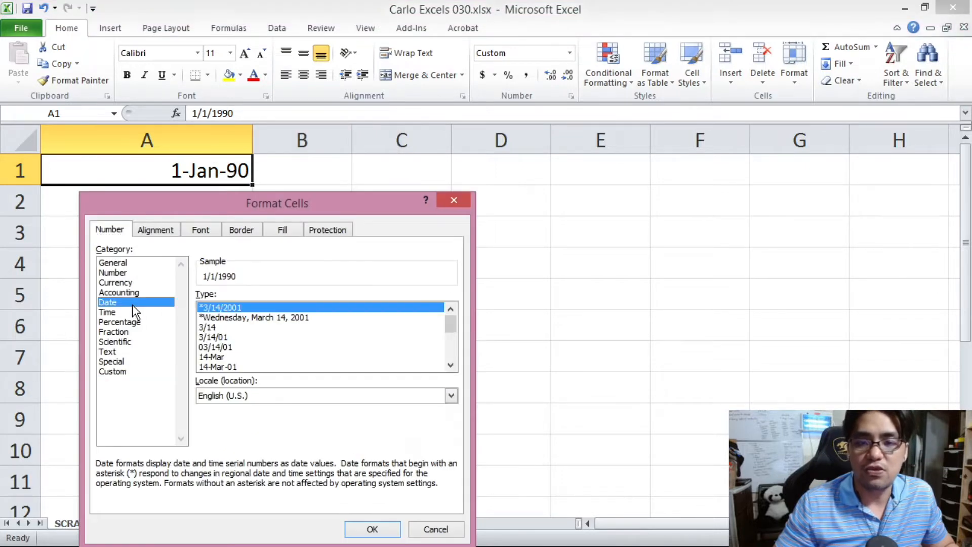
drag(449, 328, 437, 343)
click(287, 337)
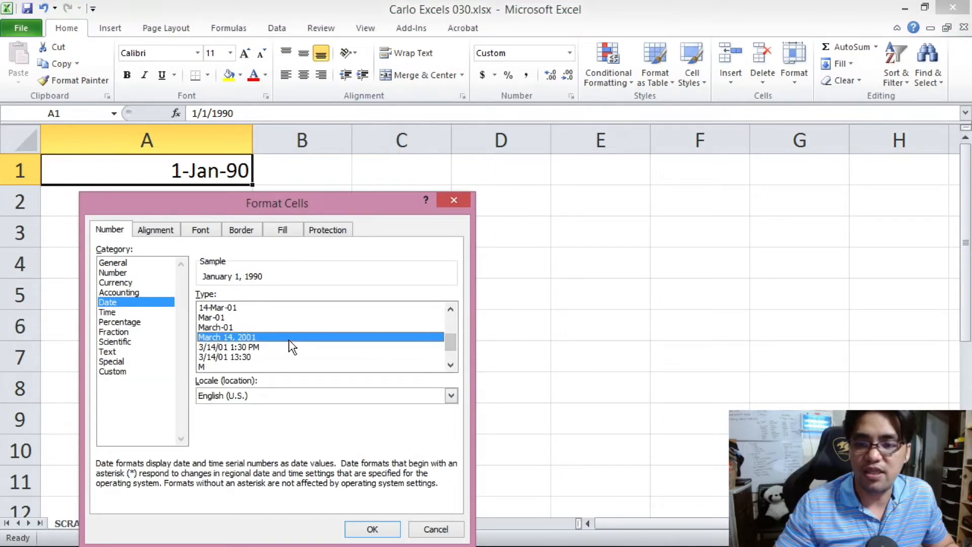
click(379, 523)
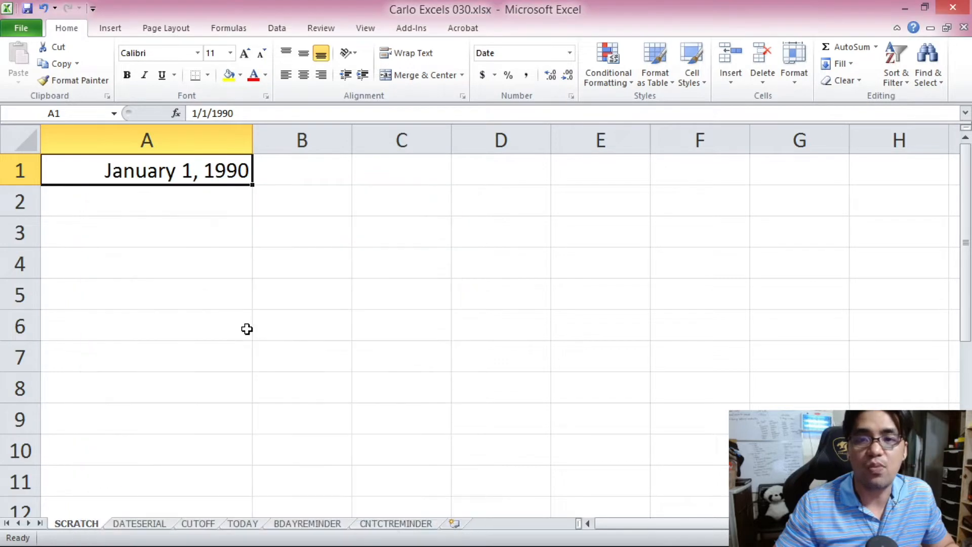
Step: Enter the date December 12, 2021 in cell A2
click(155, 232)
click(154, 205)
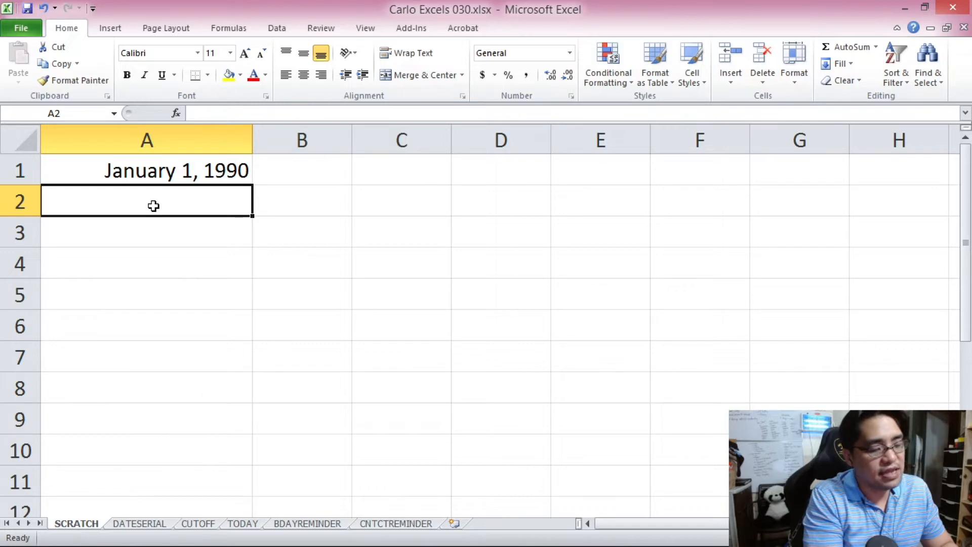
text(Deceber)
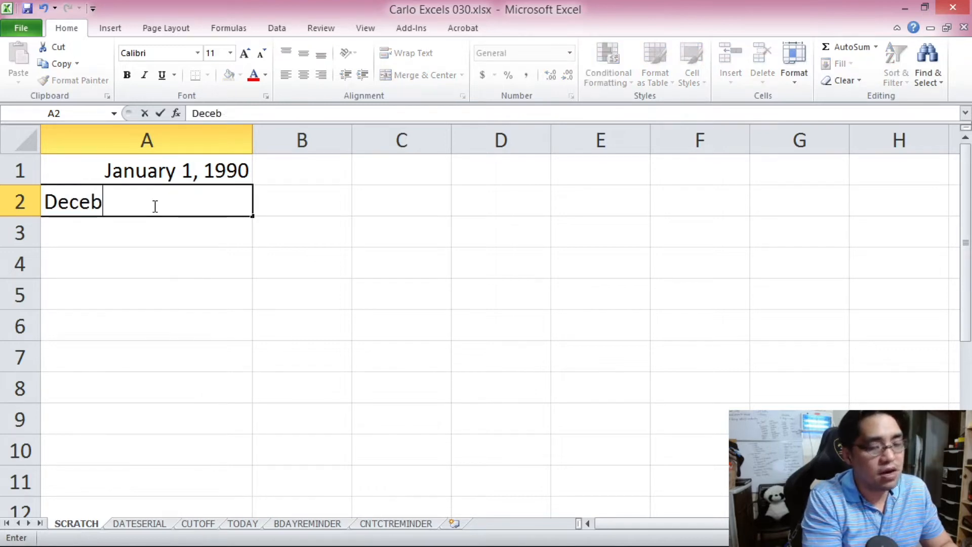
key(BackSpace)
key(BackSpace)
key(BackSpace)
text(mber 12,)
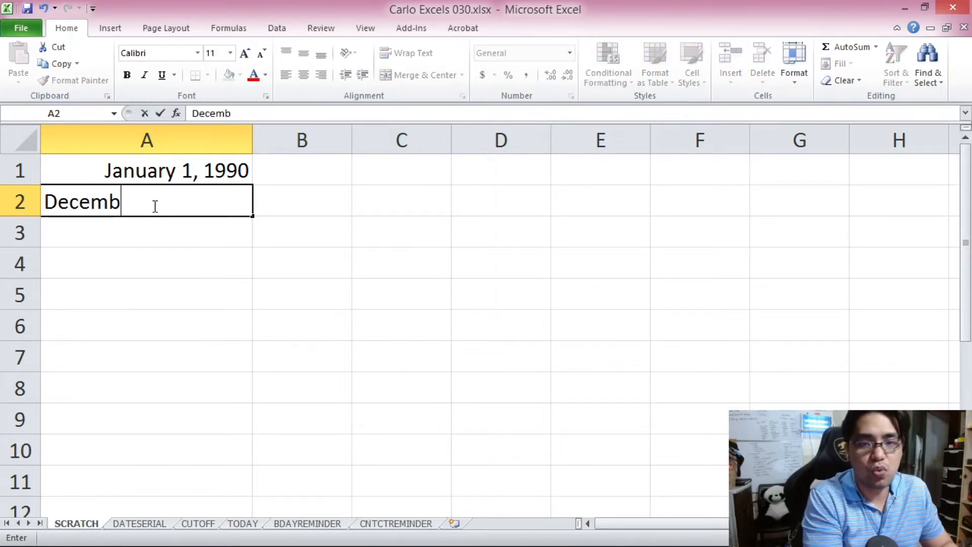
text( 2021)
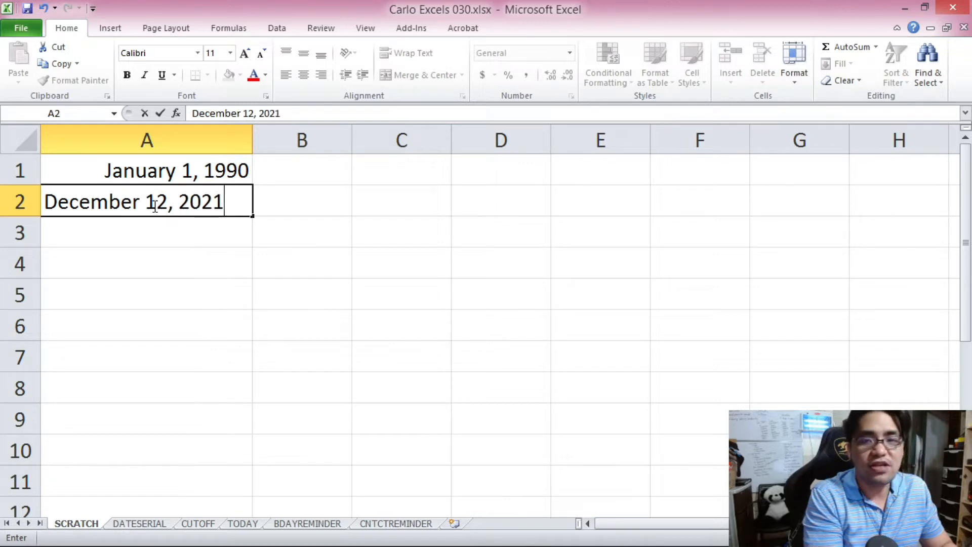
key(Return)
Step: Format cell A2 with the March 14, 2001 Date type
right_click(153, 205)
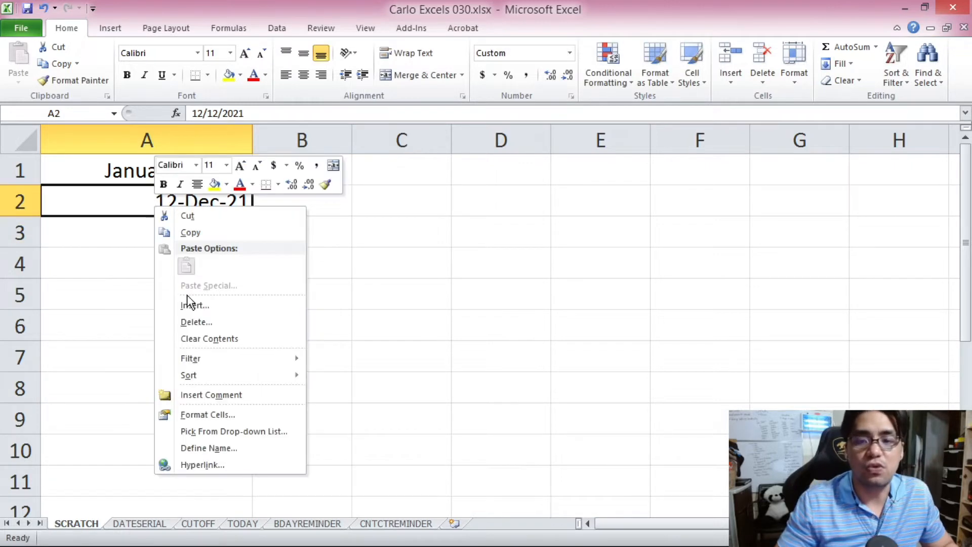
click(217, 411)
click(24, 311)
mouse_move(364, 335)
mouse_down()
mouse_move(380, 363)
mouse_move(367, 331)
mouse_move(373, 350)
mouse_up()
click(36, 302)
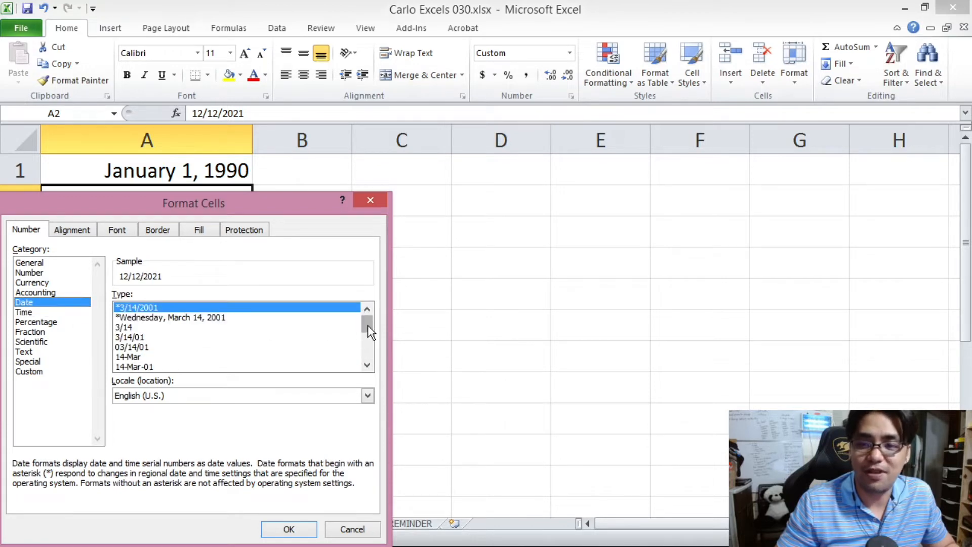
scroll(371, 336, down, 2)
click(271, 357)
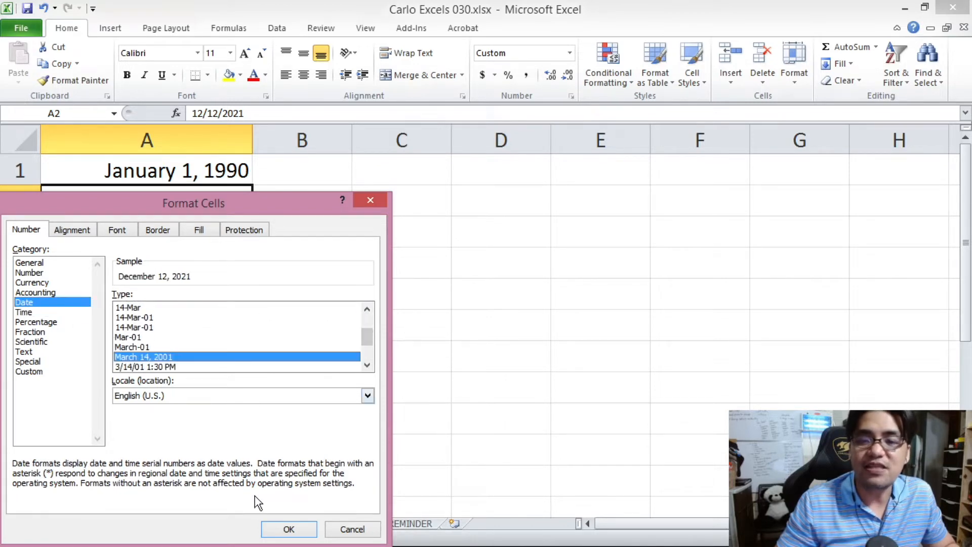
click(286, 529)
click(236, 339)
Step: Format both dates in A1:A2 as Number with zero decimal places
drag(213, 169, 224, 201)
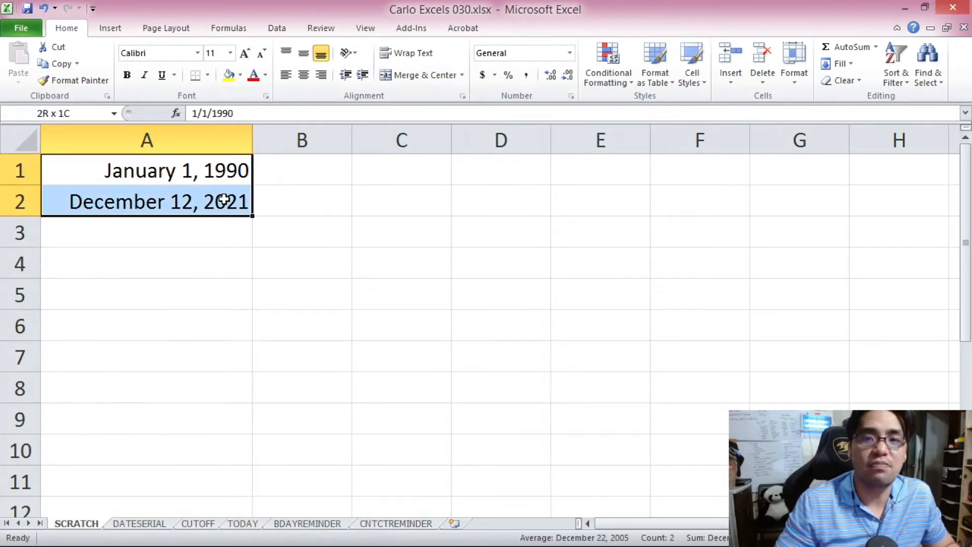
right_click(217, 172)
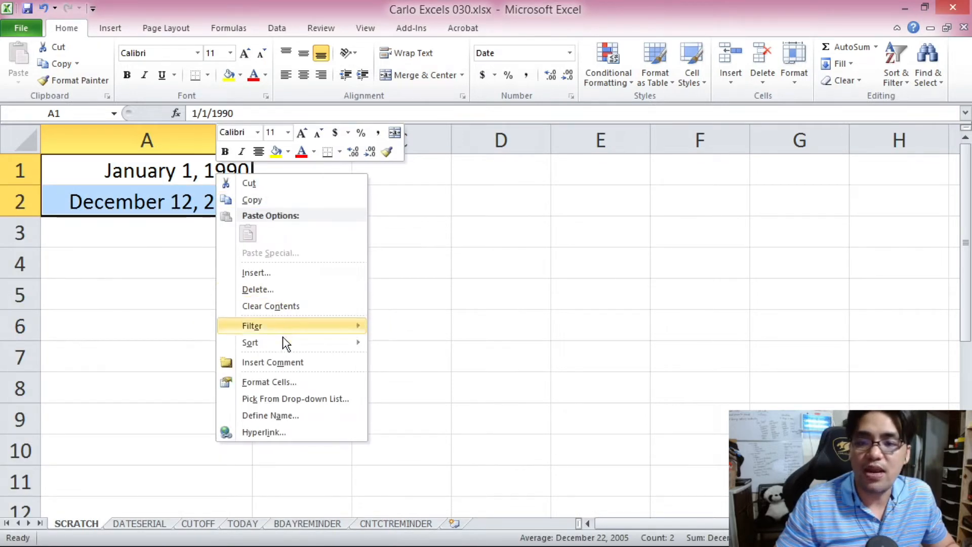
click(290, 379)
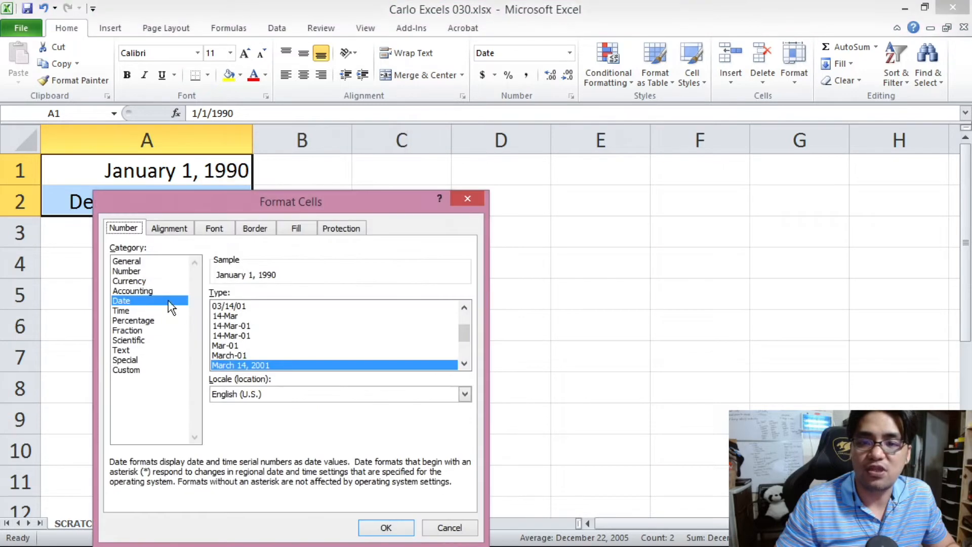
click(131, 271)
click(310, 298)
click(310, 298)
click(386, 528)
click(232, 299)
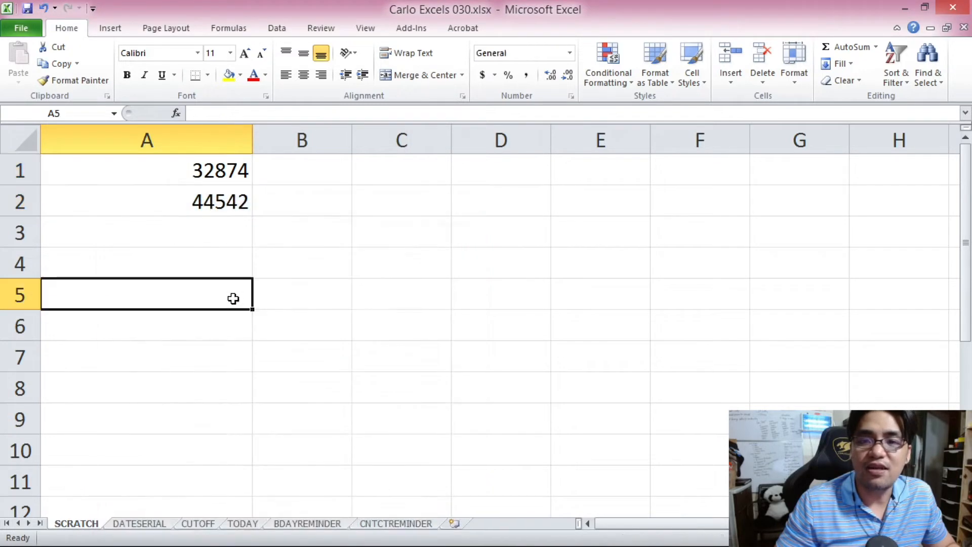
Step: Compare the serial numbers in A1 and A2 that stand for the two dates
click(239, 200)
click(232, 181)
click(231, 200)
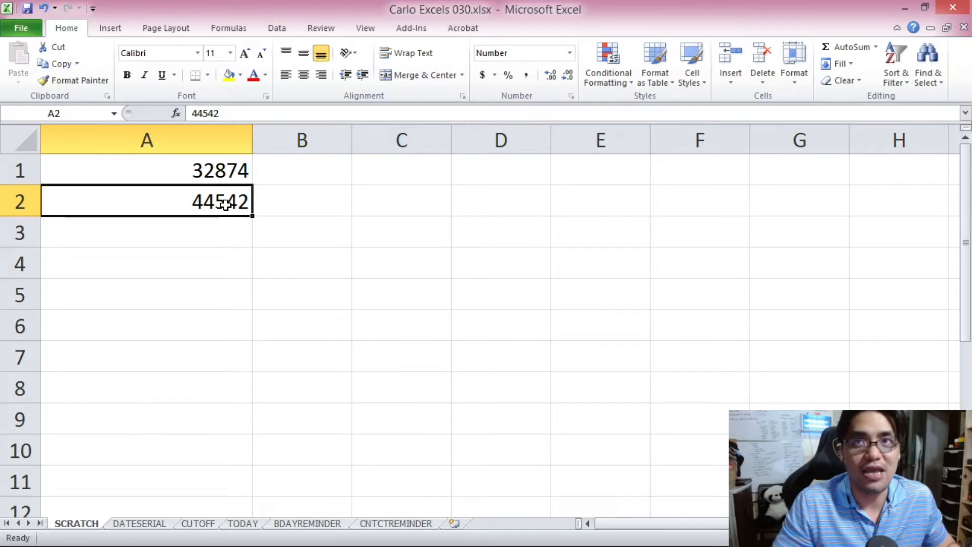
click(229, 178)
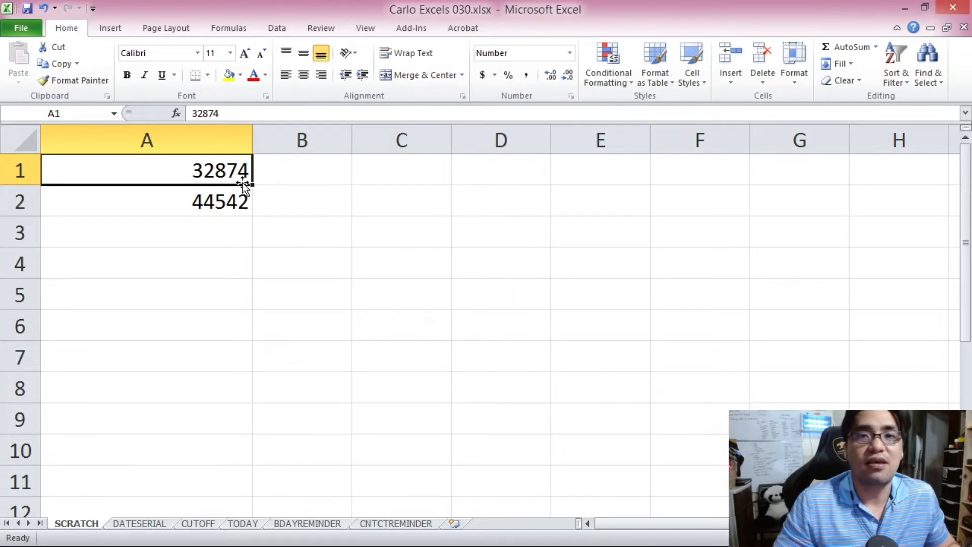
click(240, 195)
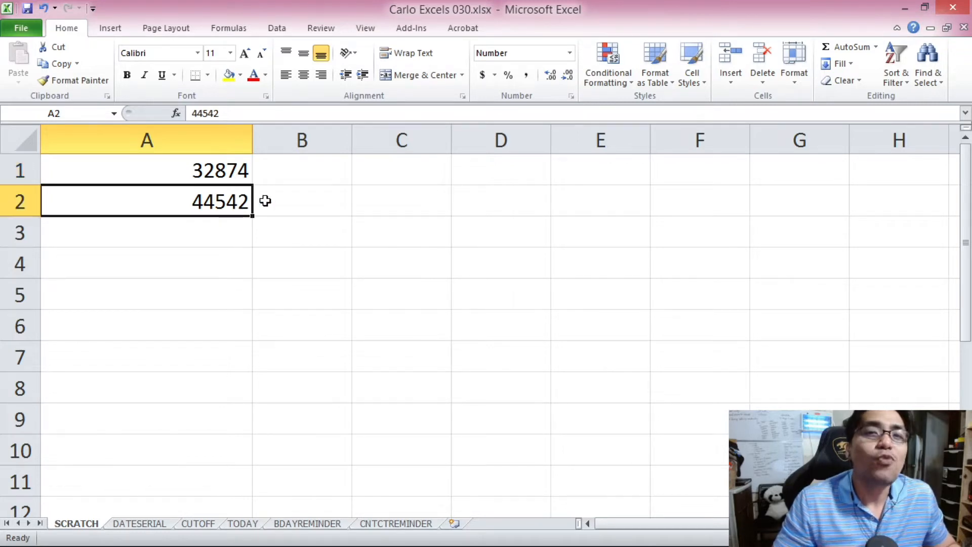
click(292, 199)
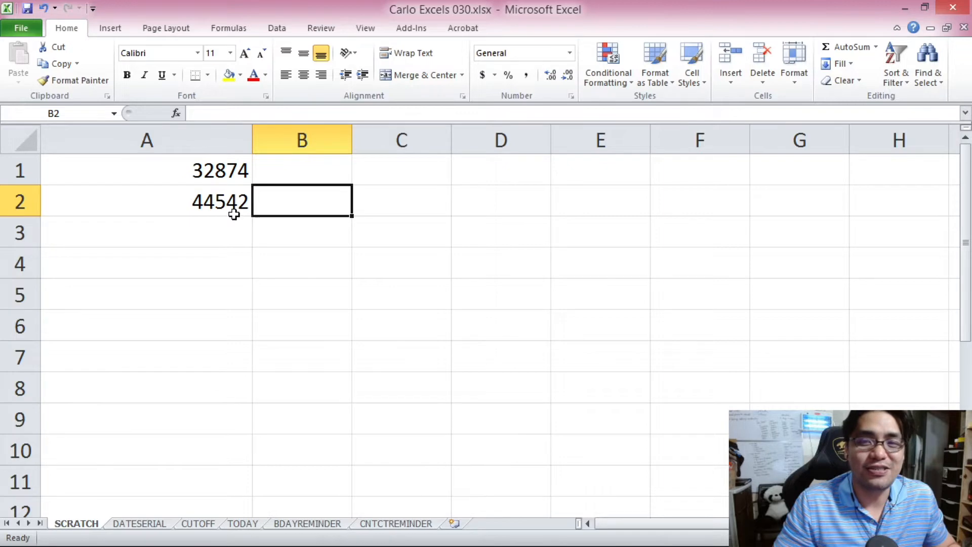
click(372, 205)
click(223, 199)
click(218, 183)
click(387, 209)
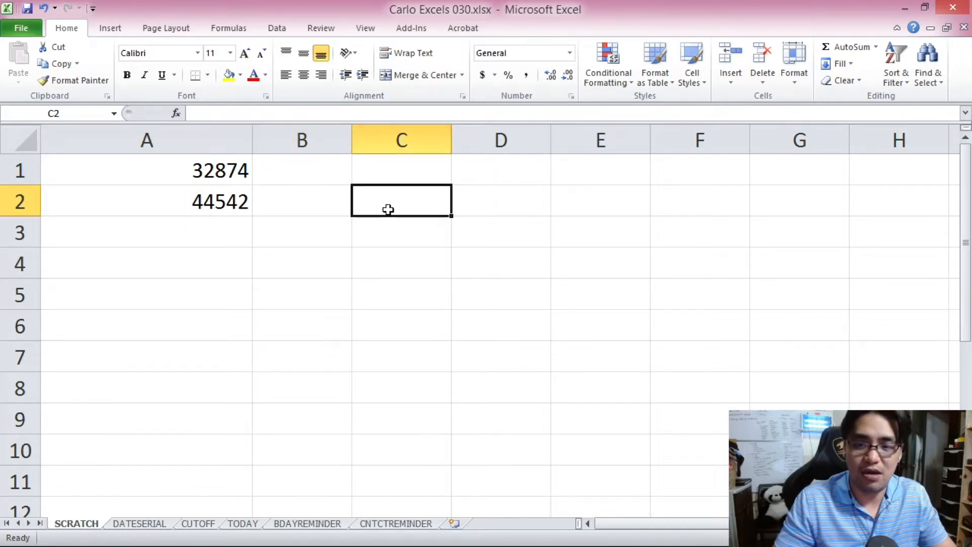
click(242, 200)
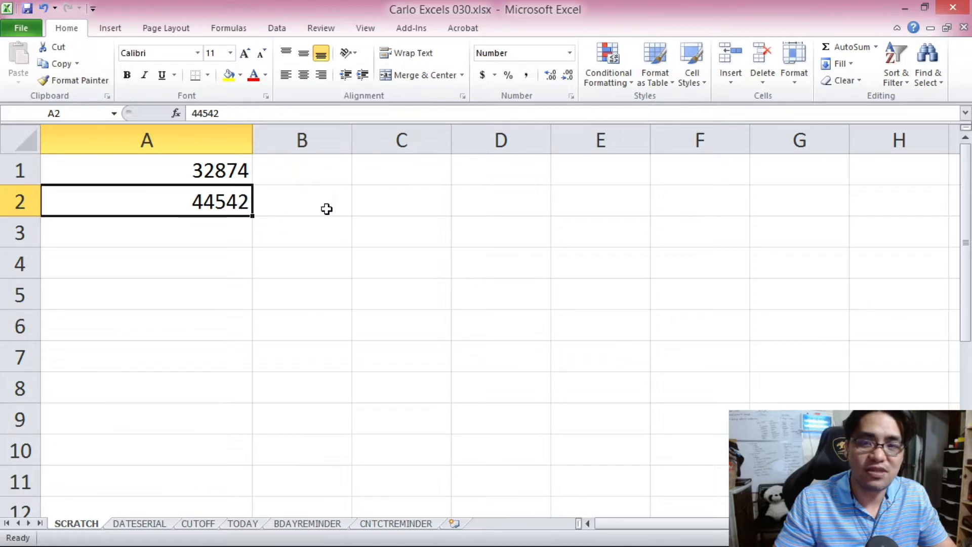
Step: Enter the formula =A2-A1 in cell C2 to calculate the days between the two dates
click(370, 207)
text(=)
click(197, 198)
text(-)
click(224, 172)
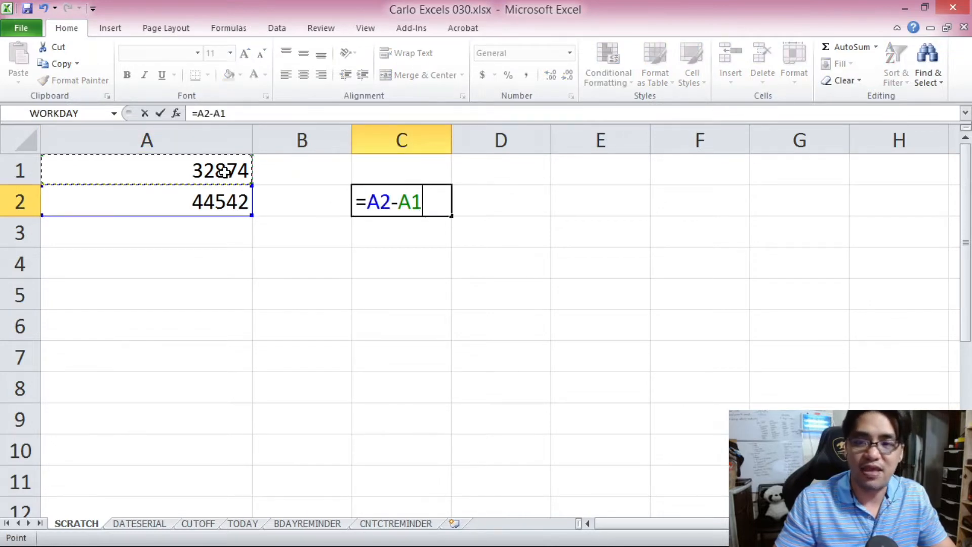
key(Return)
click(400, 204)
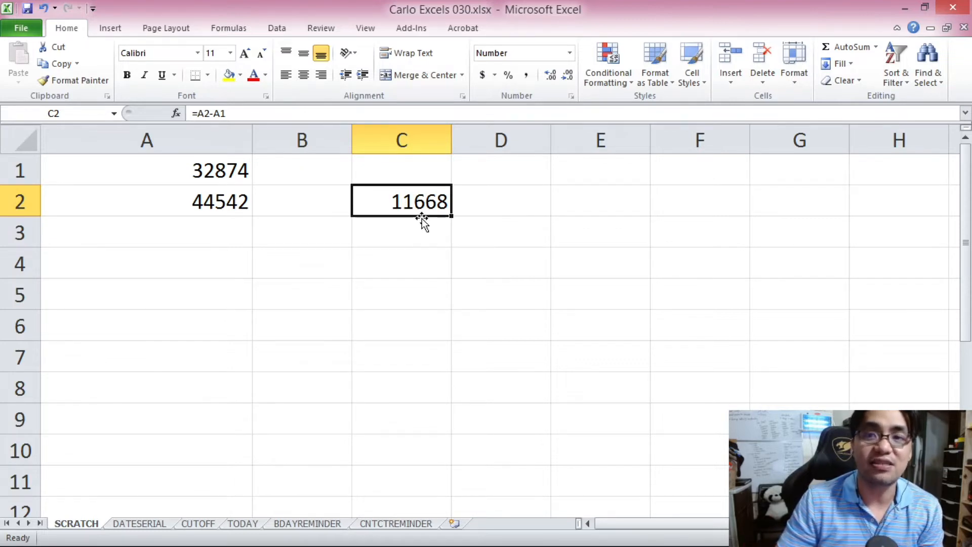
Step: Format the serial numbers in A1:A2 with the March 14, 2001 Date type
click(226, 206)
drag(203, 173, 226, 202)
right_click(216, 197)
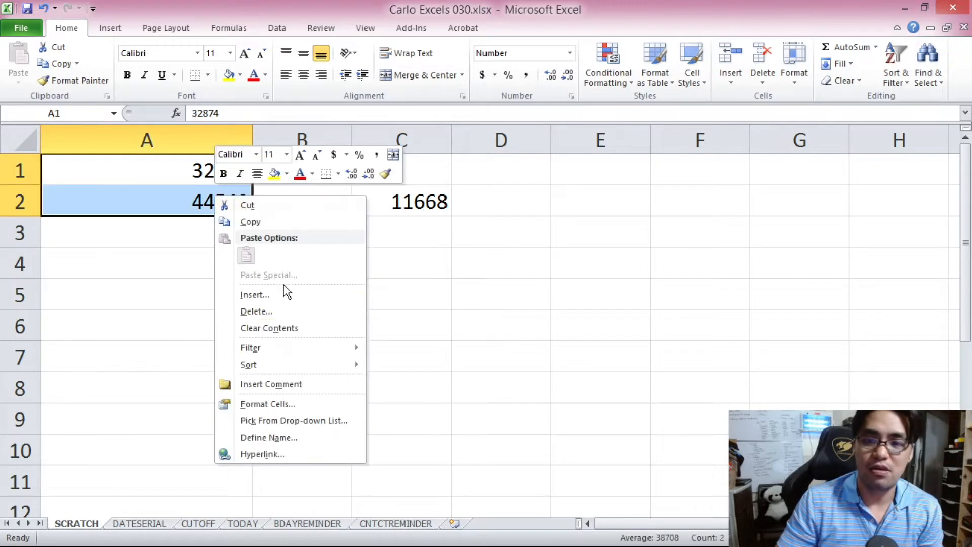
click(302, 403)
click(149, 304)
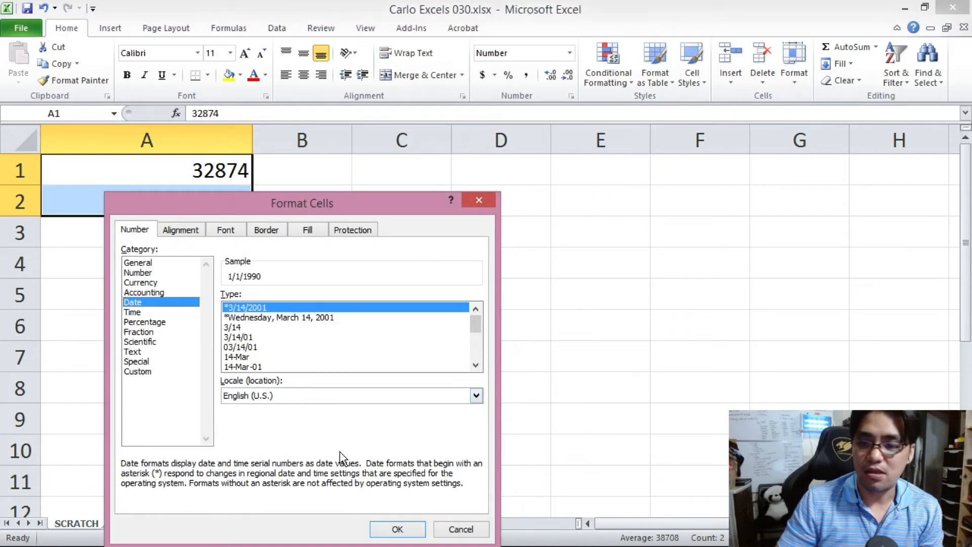
click(475, 364)
click(475, 365)
click(475, 364)
click(343, 348)
click(398, 528)
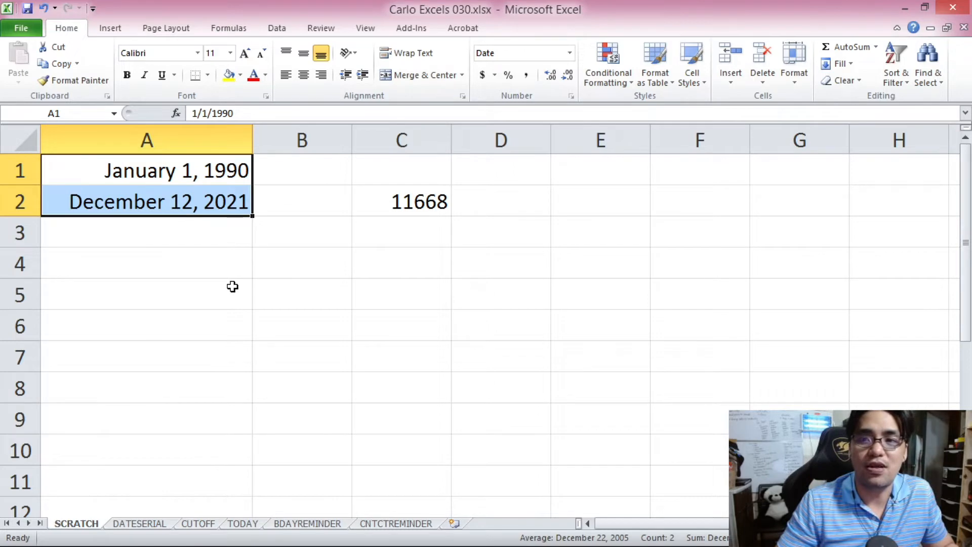
Step: Enter the formula =C2/30 in cell D2 to convert the day difference into approximate months
click(413, 212)
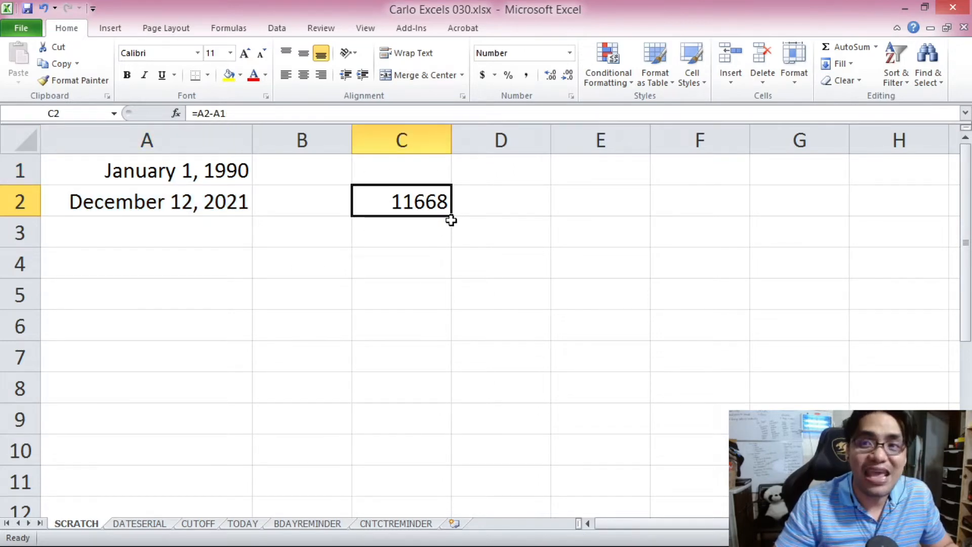
click(491, 208)
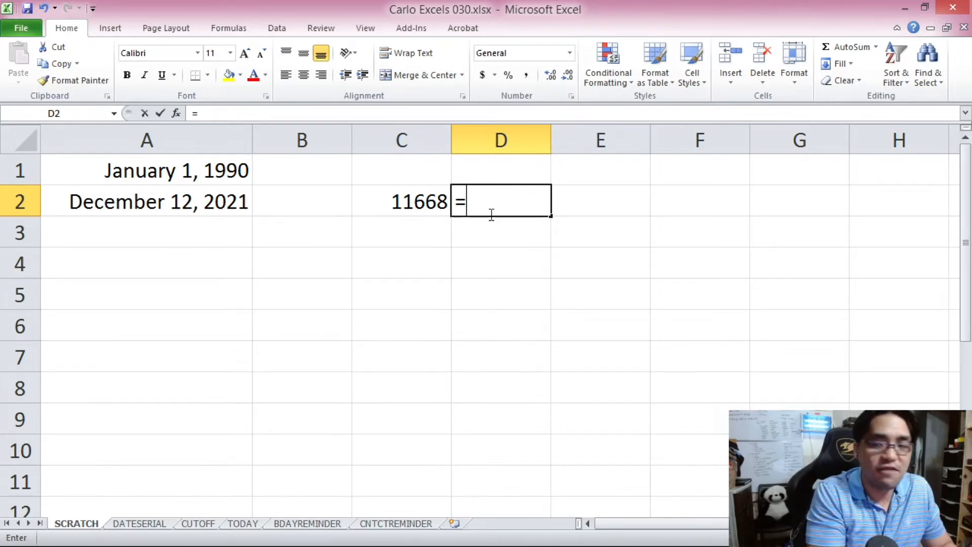
text(=)
click(422, 190)
text(/30)
key(Return)
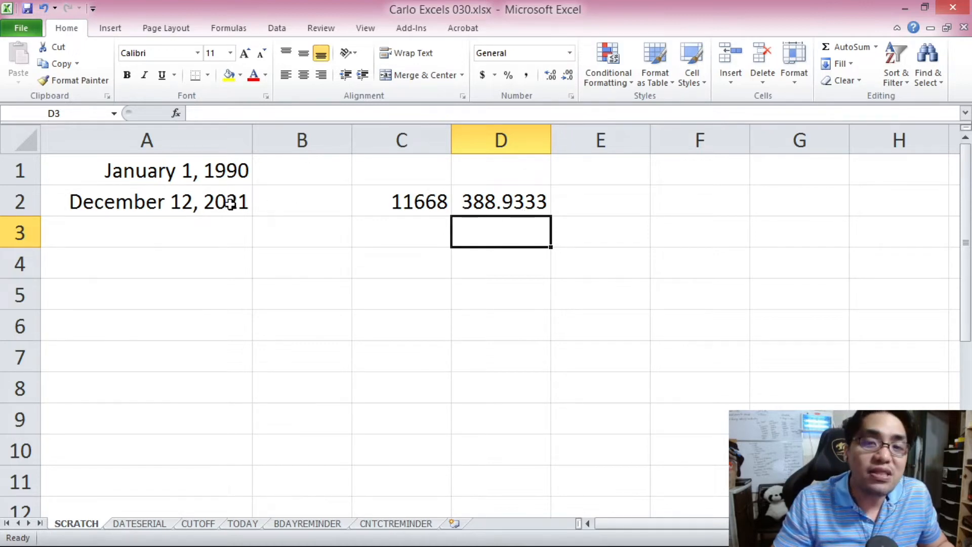
Step: Enter the formula =C2/365.25 in cell D3 to convert the day difference into years
click(221, 191)
click(208, 171)
click(404, 191)
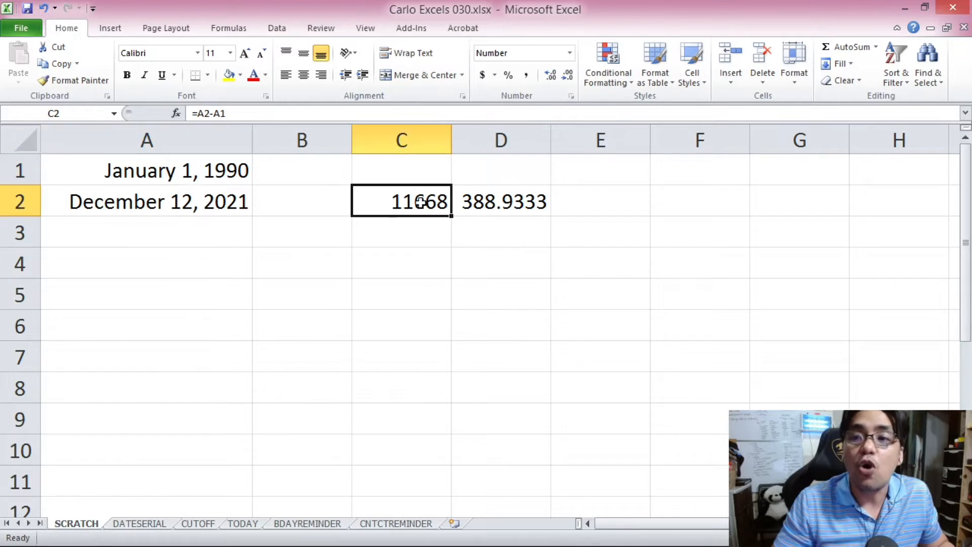
click(497, 231)
text(=3)
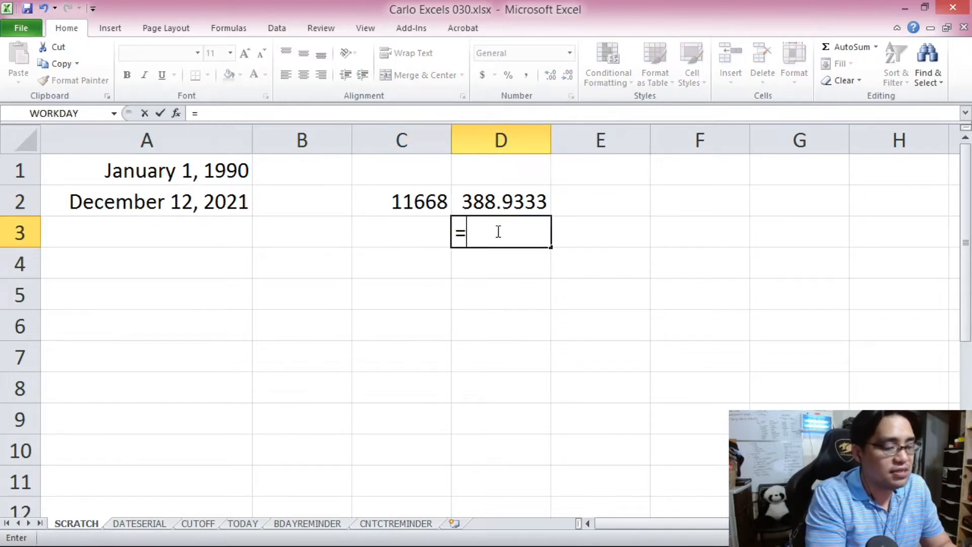
key(BackSpace)
key(BackSpace)
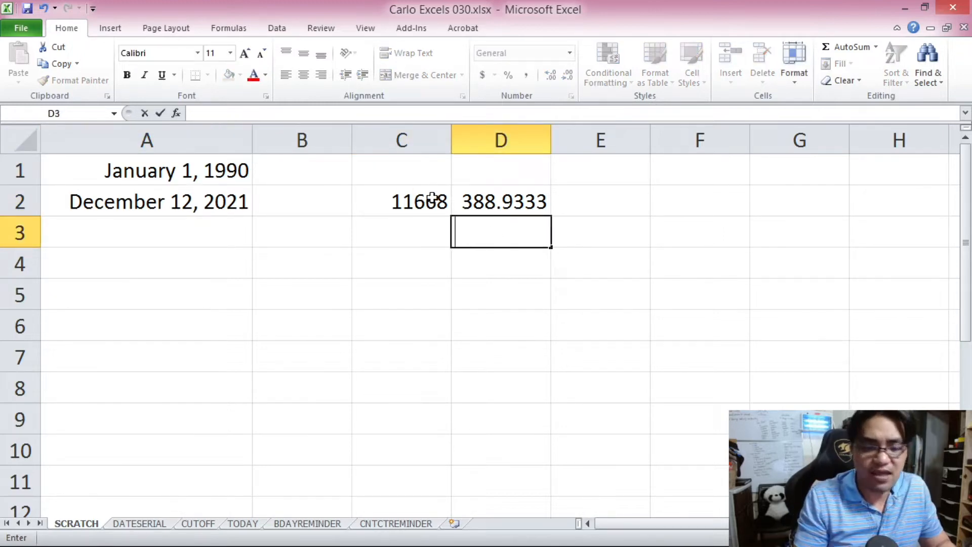
text(=)
click(408, 194)
text(/35)
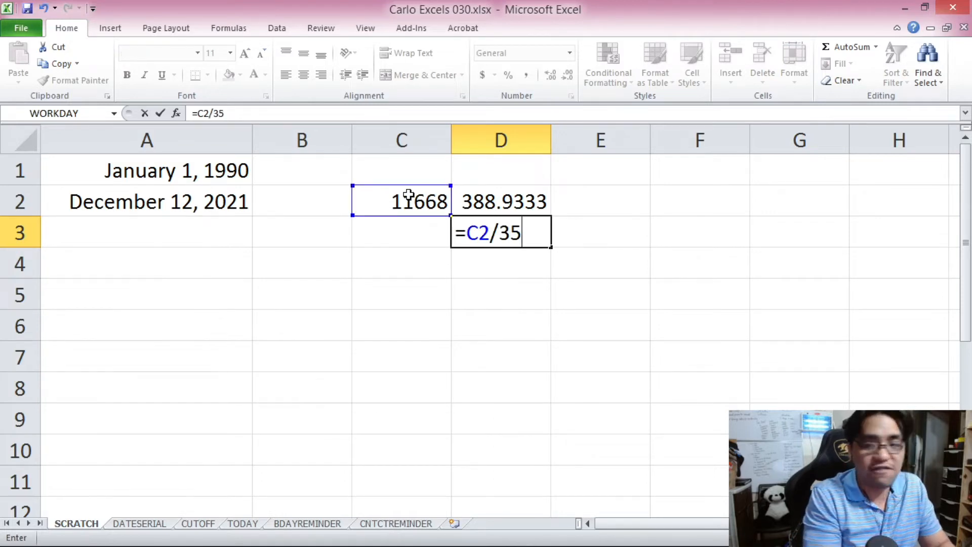
key(BackSpace)
text(65)
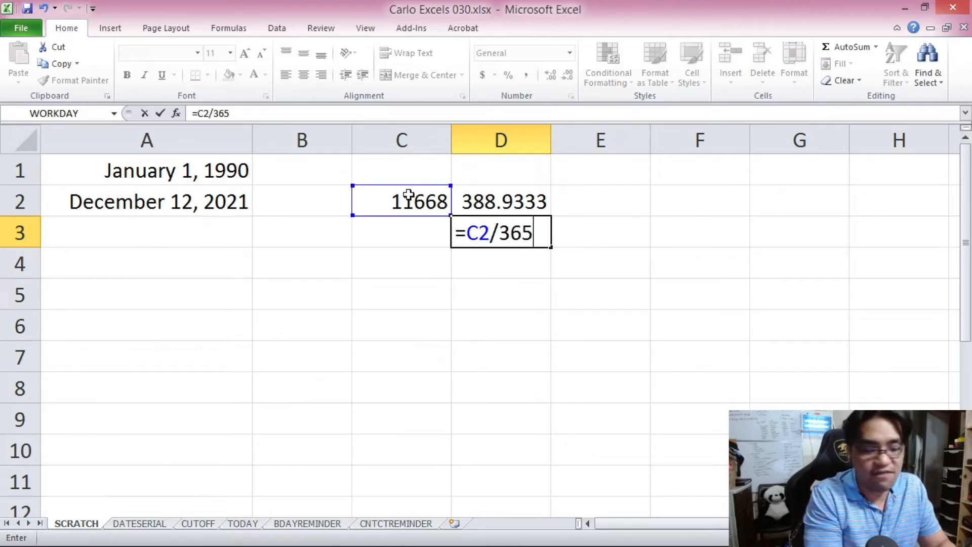
text(.25)
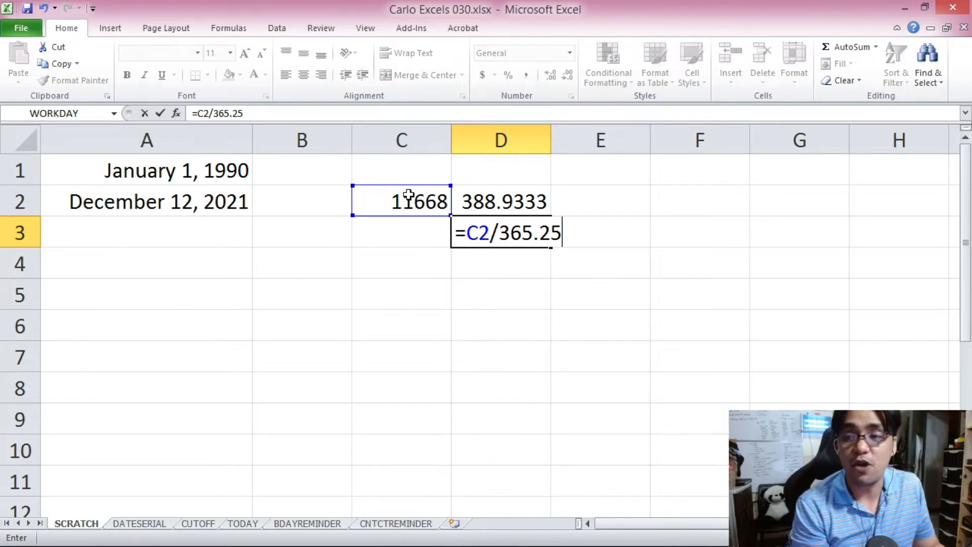
key(Return)
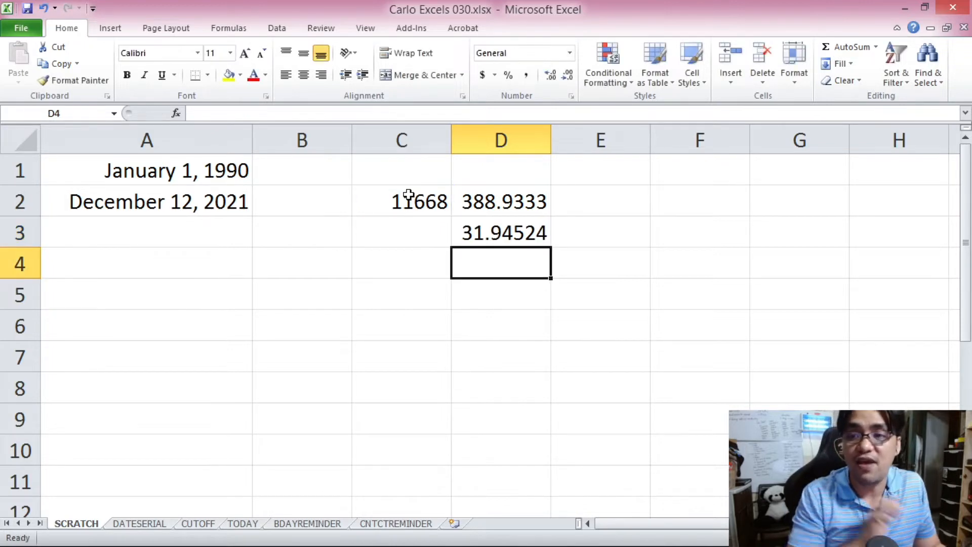
click(474, 232)
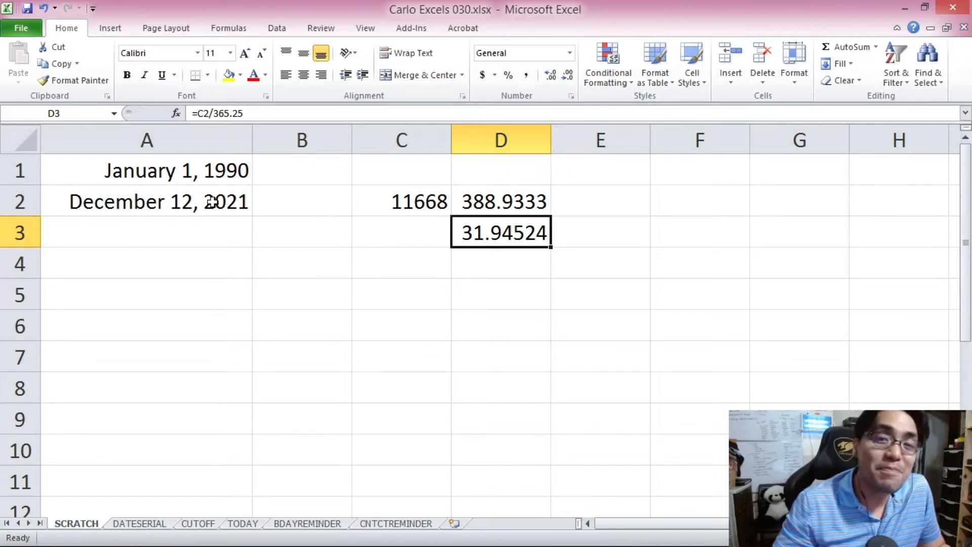
click(232, 203)
click(228, 172)
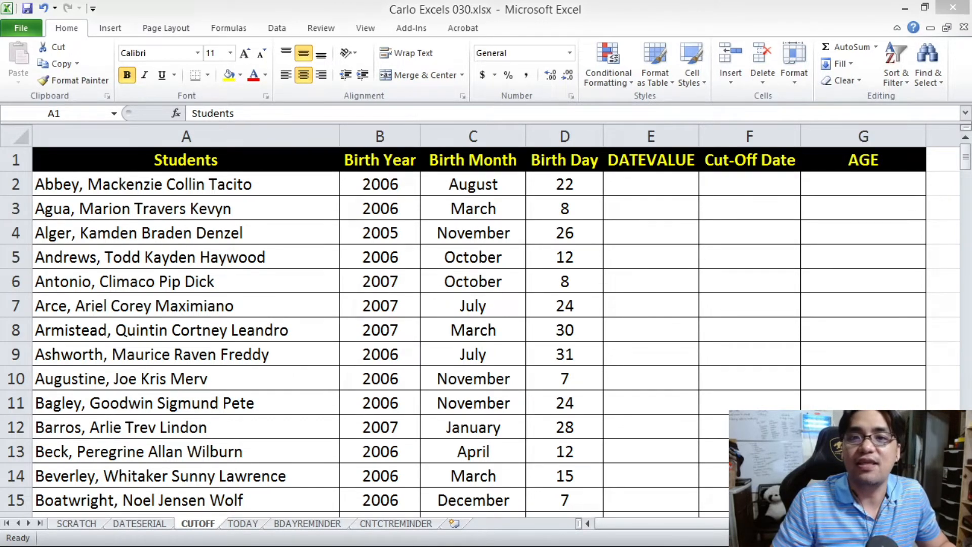
Step: Enter 6/1/2021 as the cut-off date in cell F2 of the CUTOFF sheet
click(342, 319)
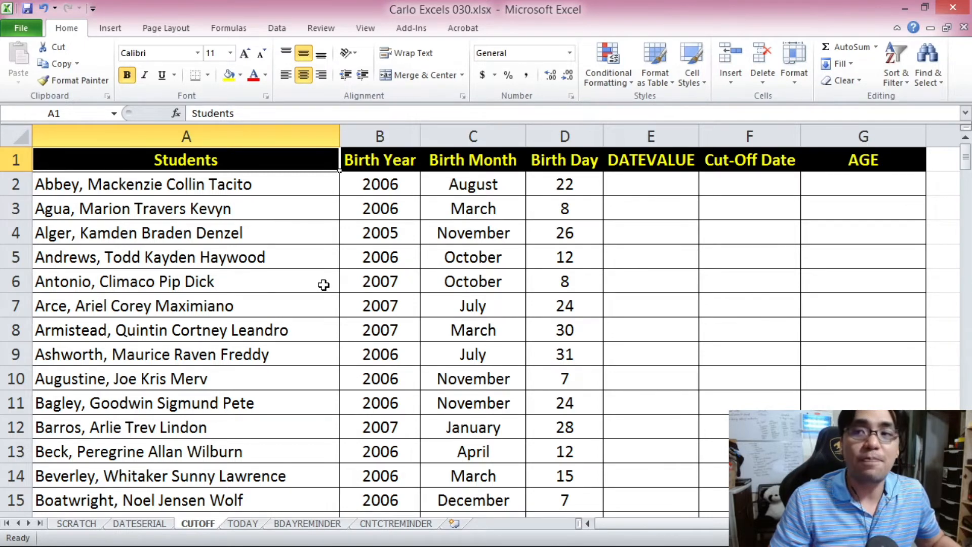
click(721, 178)
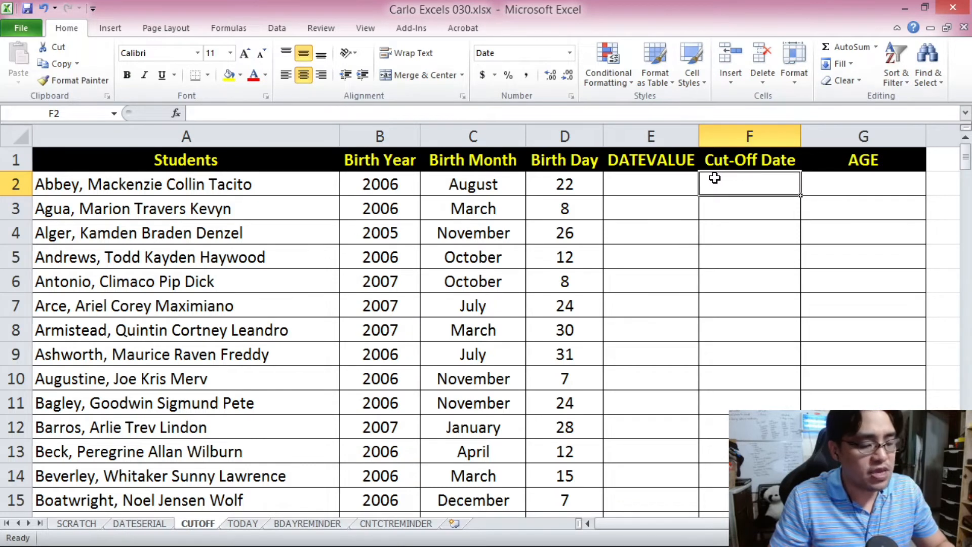
text(6/1/2)
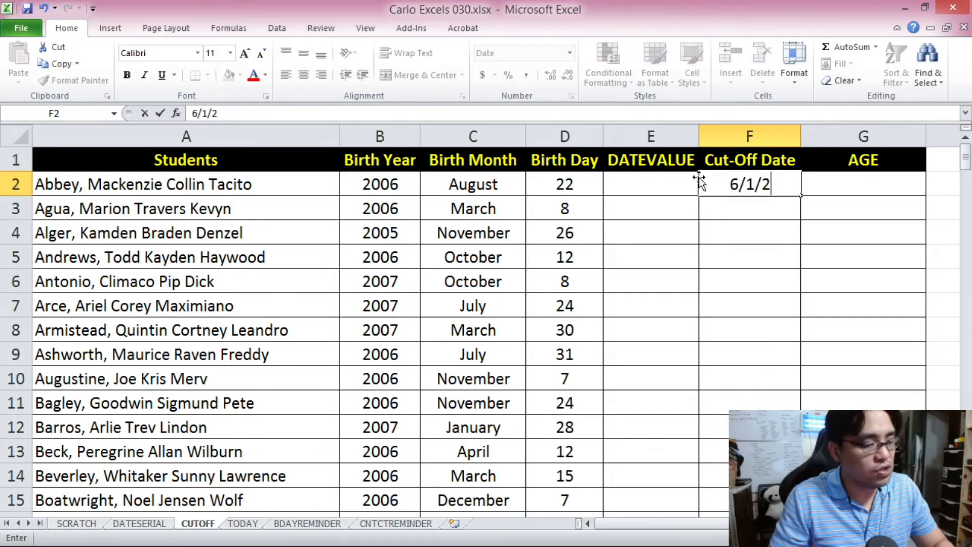
text(021)
key(Return)
click(735, 189)
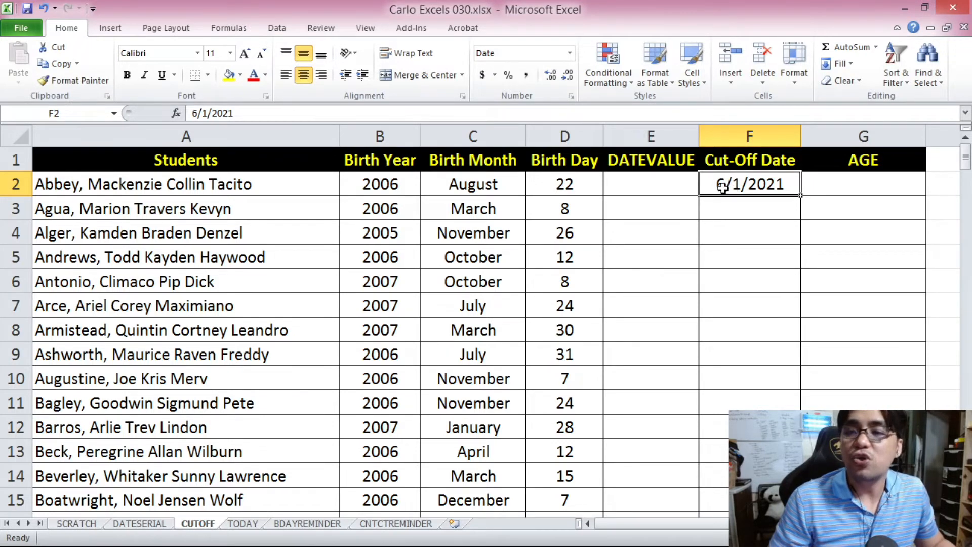
Step: Review the students' separate birth year, month and day columns against the cut-off date in F2
drag(389, 181, 557, 274)
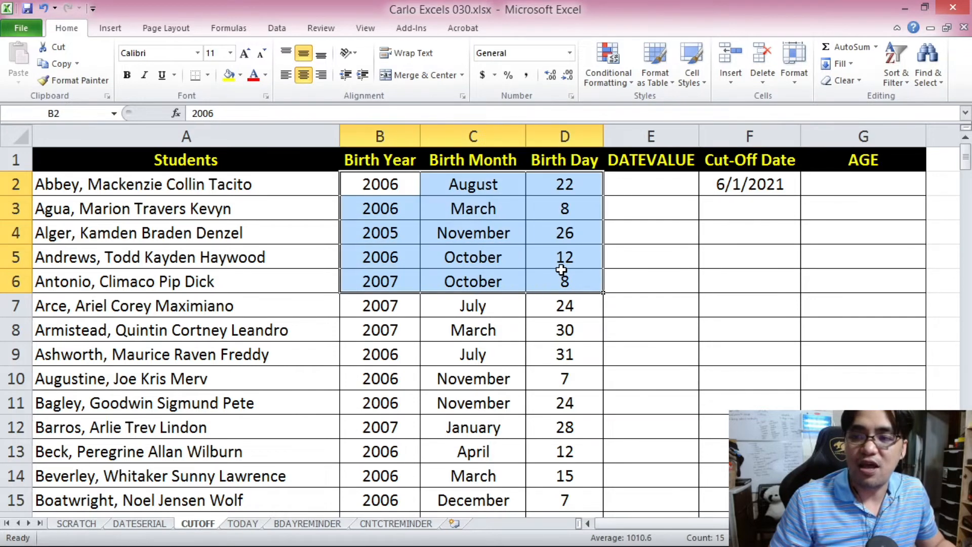
click(732, 185)
click(387, 185)
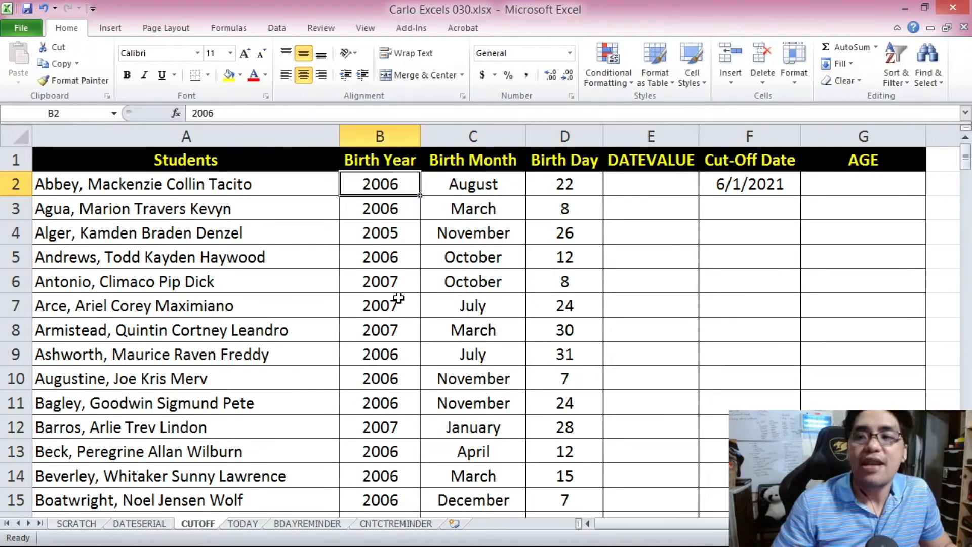
click(456, 187)
click(565, 186)
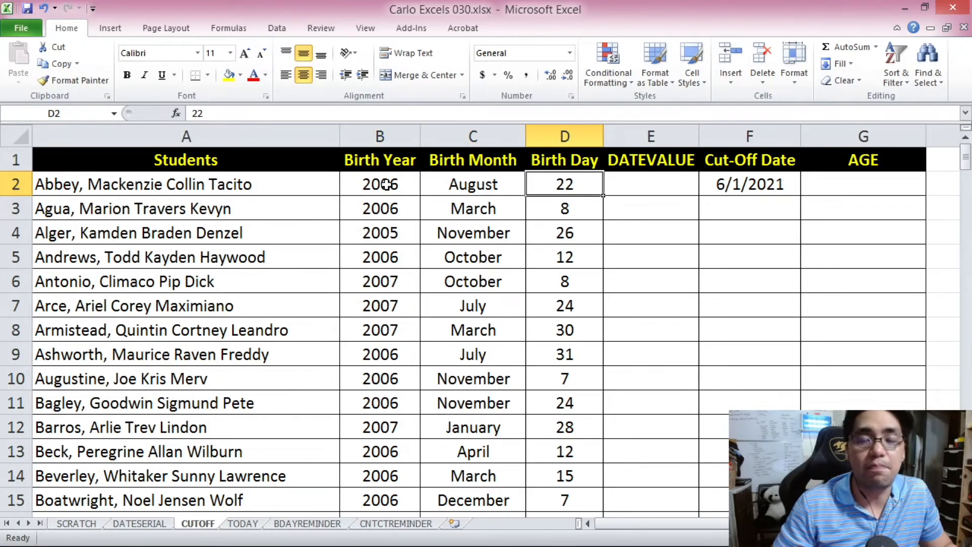
click(389, 186)
mouse_move(965, 158)
mouse_down()
mouse_move(967, 501)
mouse_move(967, 148)
mouse_up()
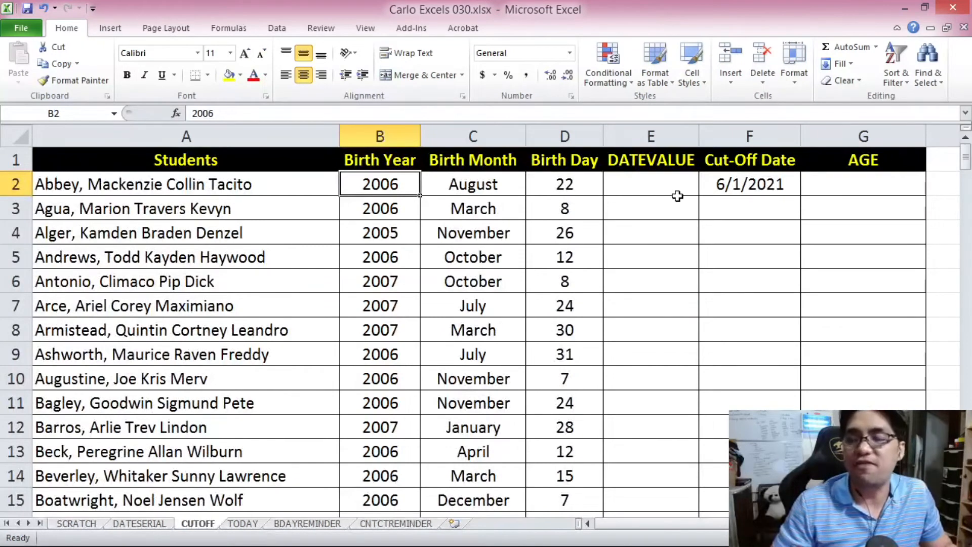
Step: Enter =DATEVALUE(C2&" "&D2&", "&B2) in cell E2 to combine the first student's birth month, day and year into a date
click(638, 187)
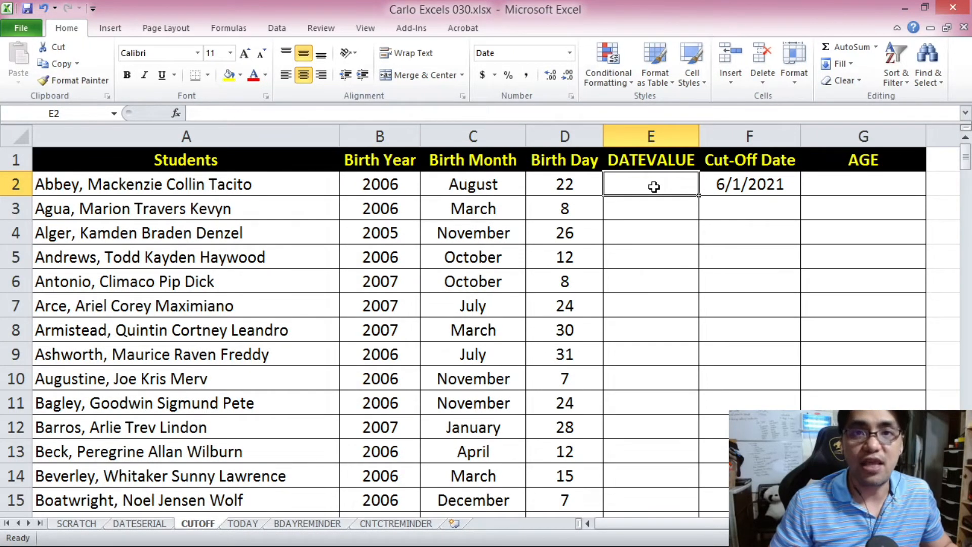
click(219, 111)
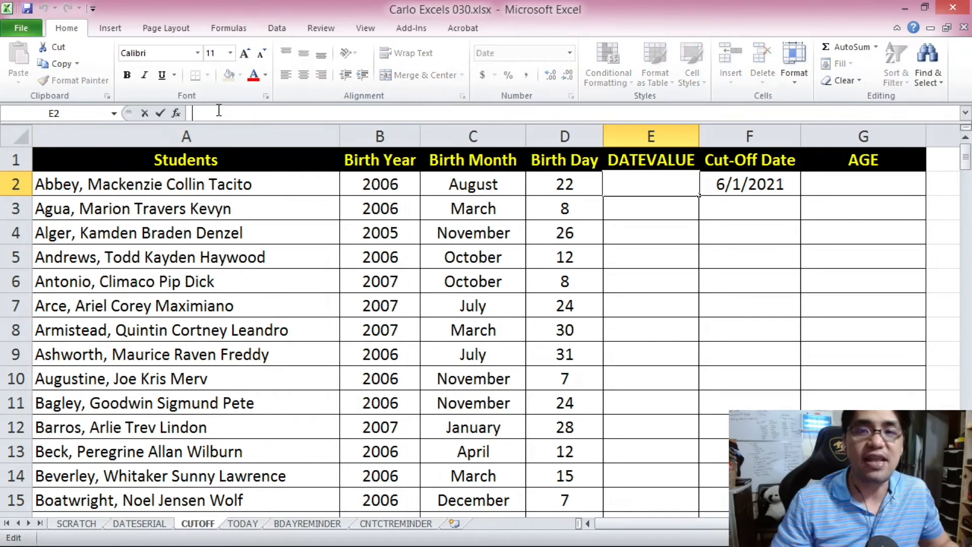
text(=DATEVALUE()
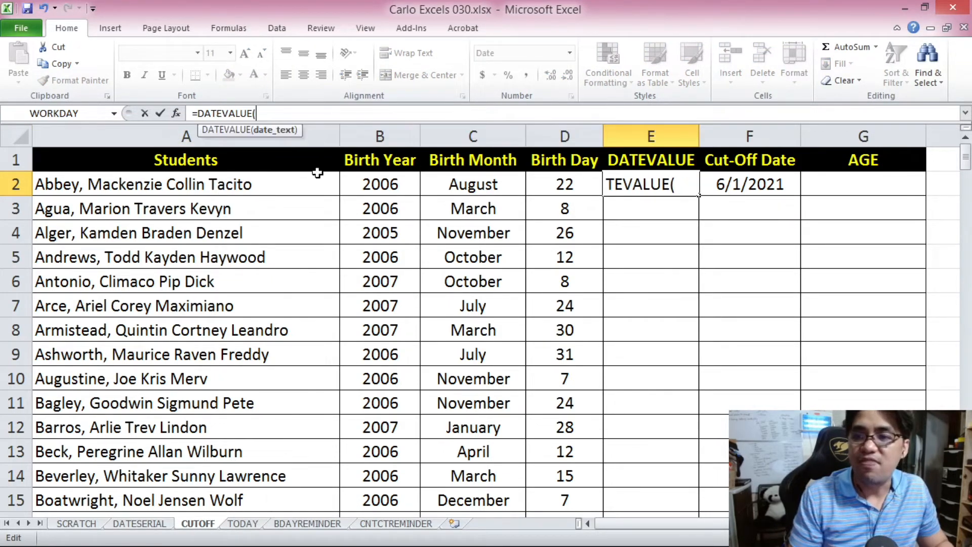
click(456, 182)
text(&" "&)
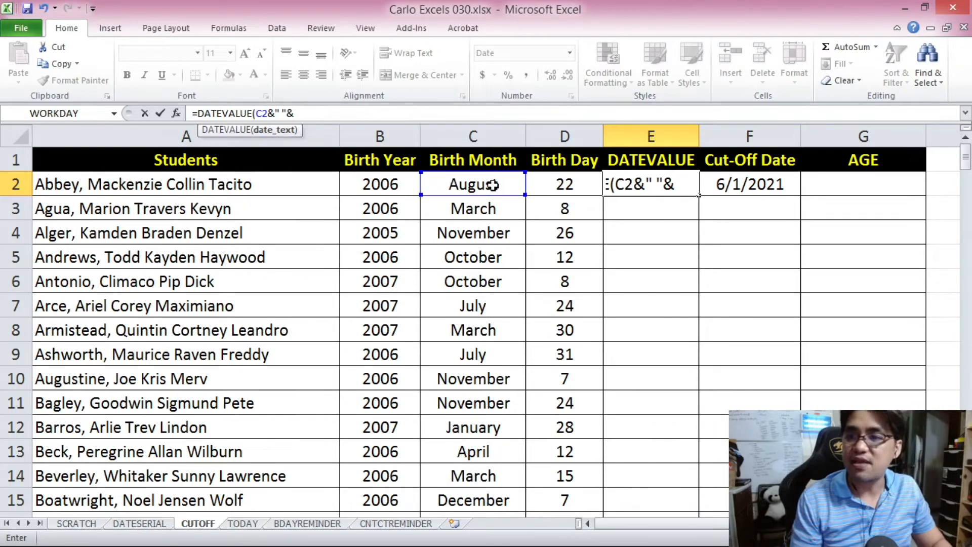
click(559, 184)
text(&" "&D2)
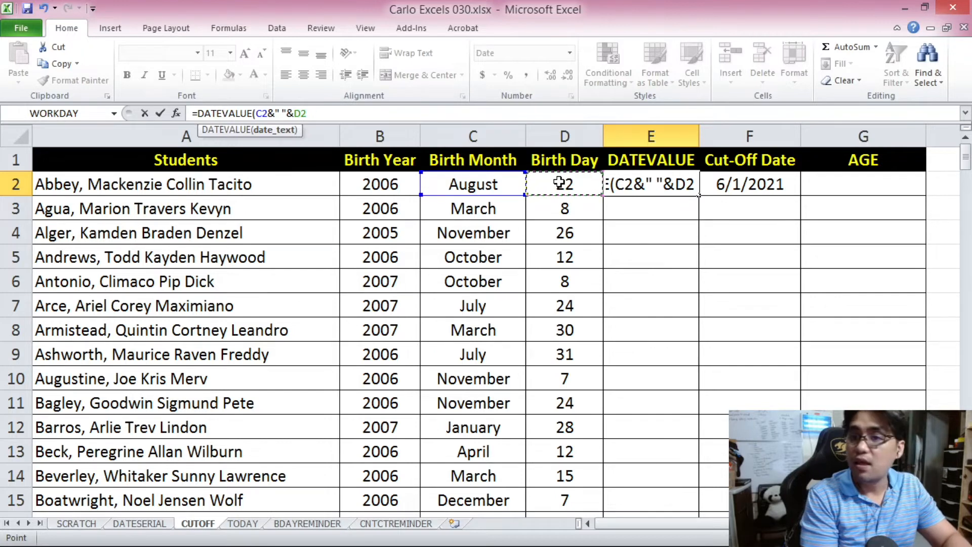
text(, "&)
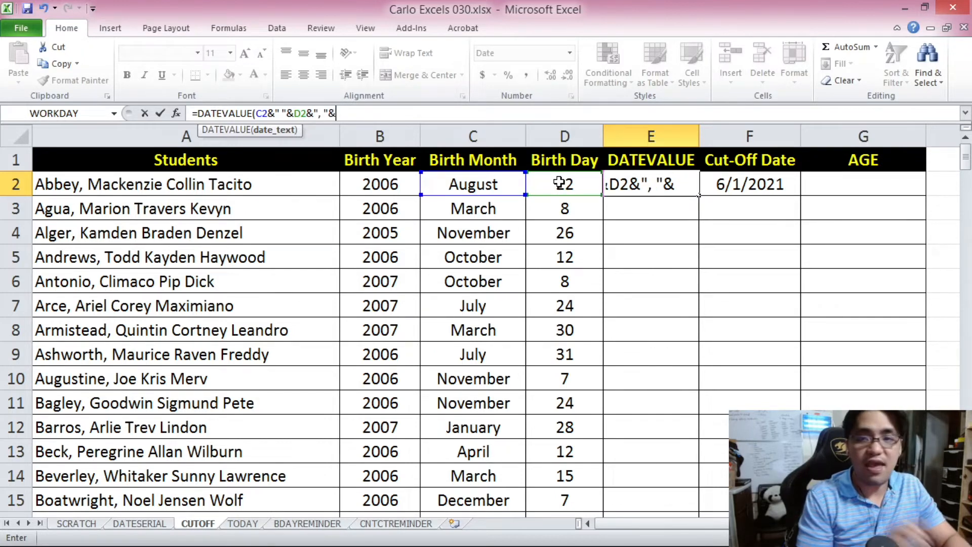
click(387, 188)
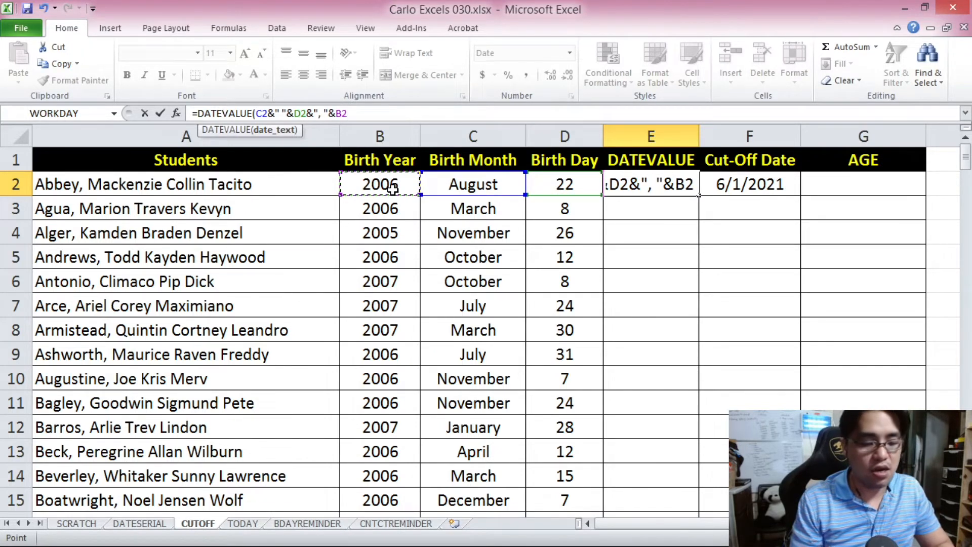
text())
key(Return)
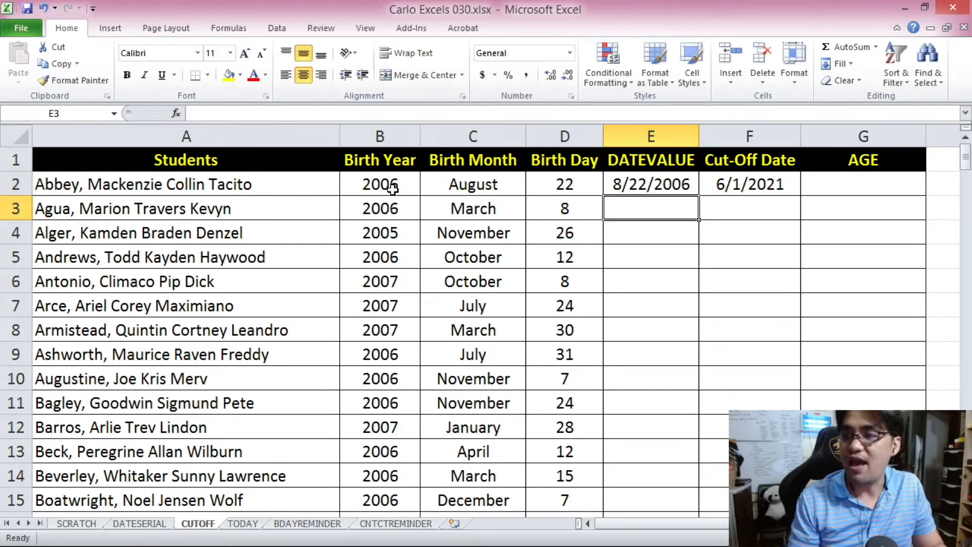
click(650, 188)
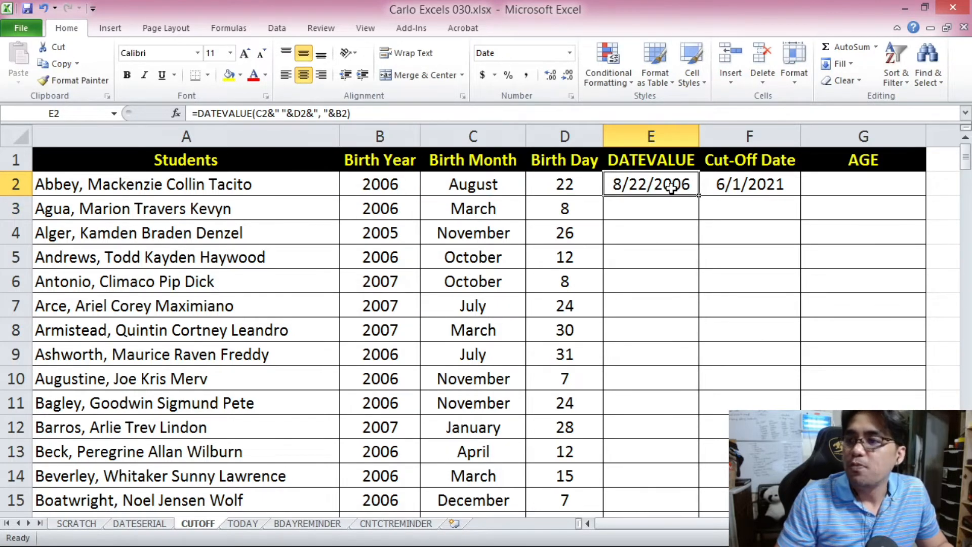
click(742, 182)
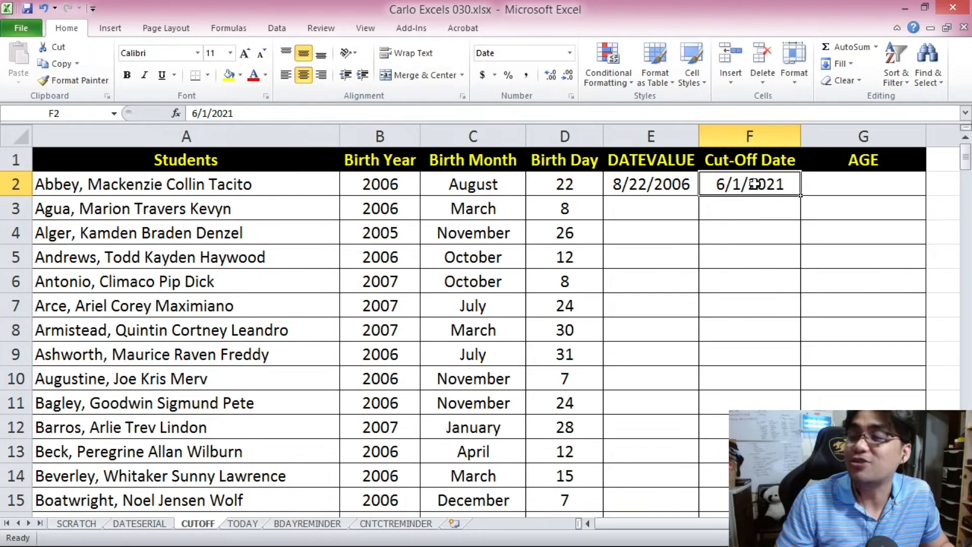
click(671, 177)
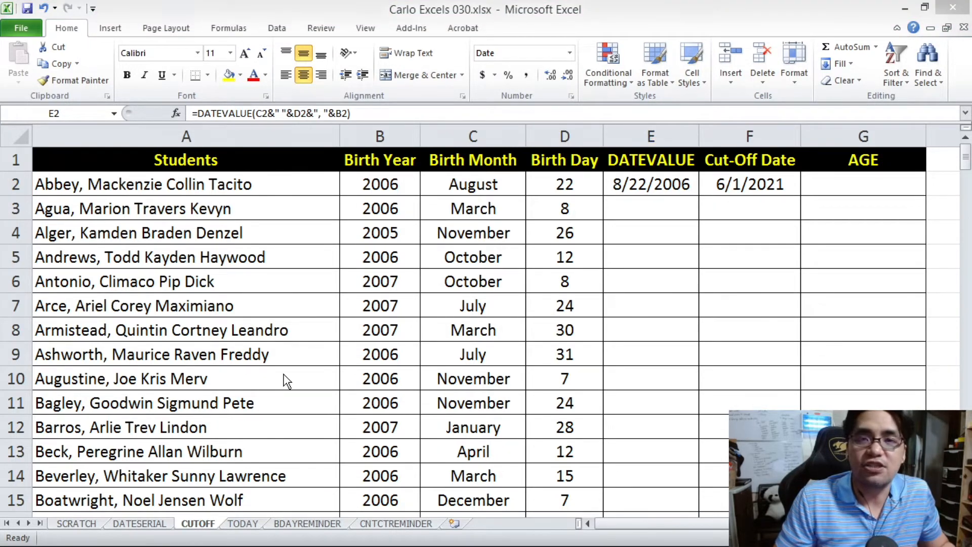
Step: Format the dates in E2:F2 as Number with 0 decimal places
click(691, 193)
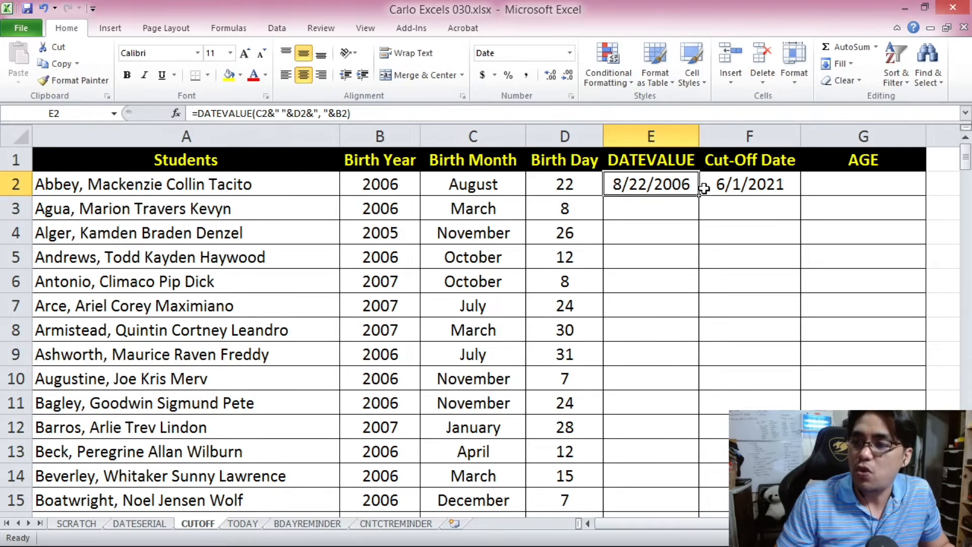
drag(673, 185, 735, 185)
right_click(735, 185)
click(790, 392)
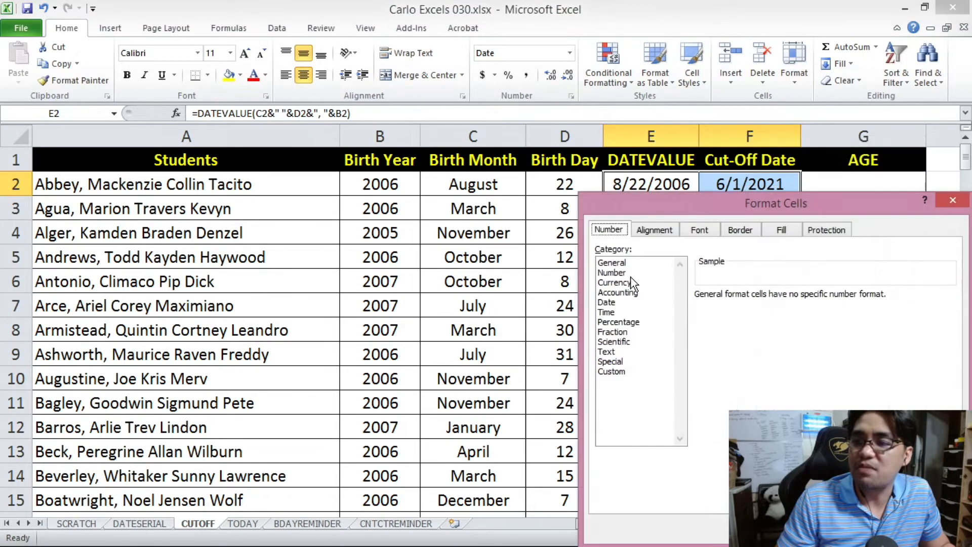
click(614, 272)
click(794, 300)
click(795, 300)
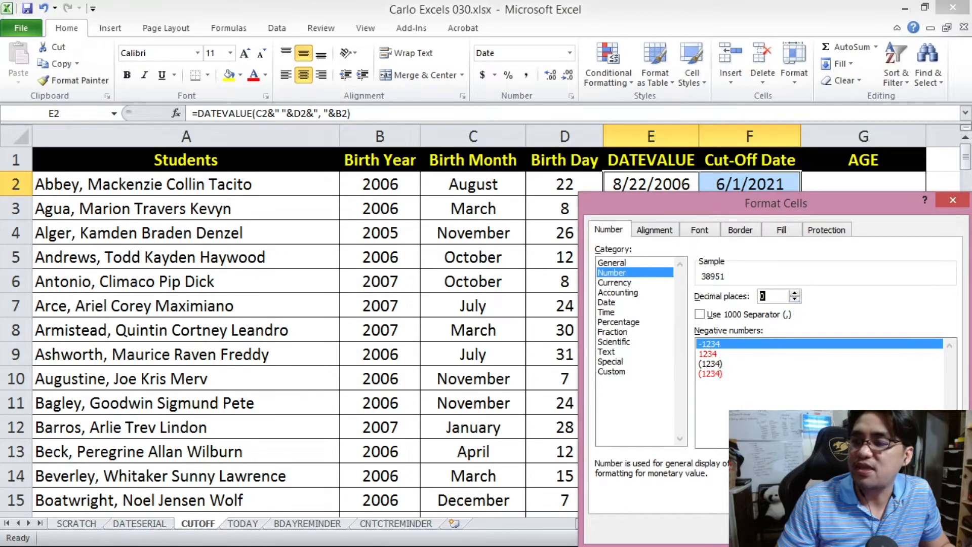
key(Return)
click(679, 278)
Step: Compare the serial numbers of the birth date in E2 and the cut-off date in F2
click(766, 187)
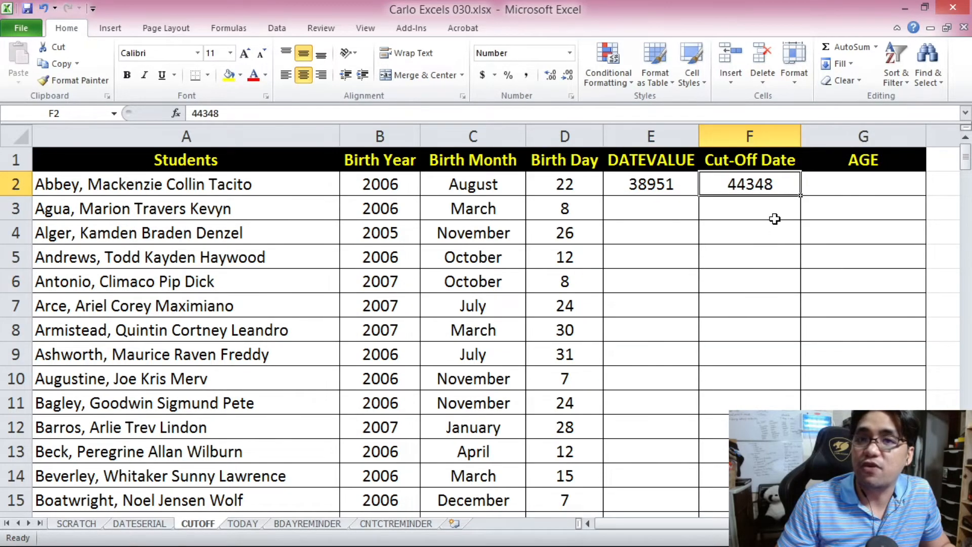
click(671, 190)
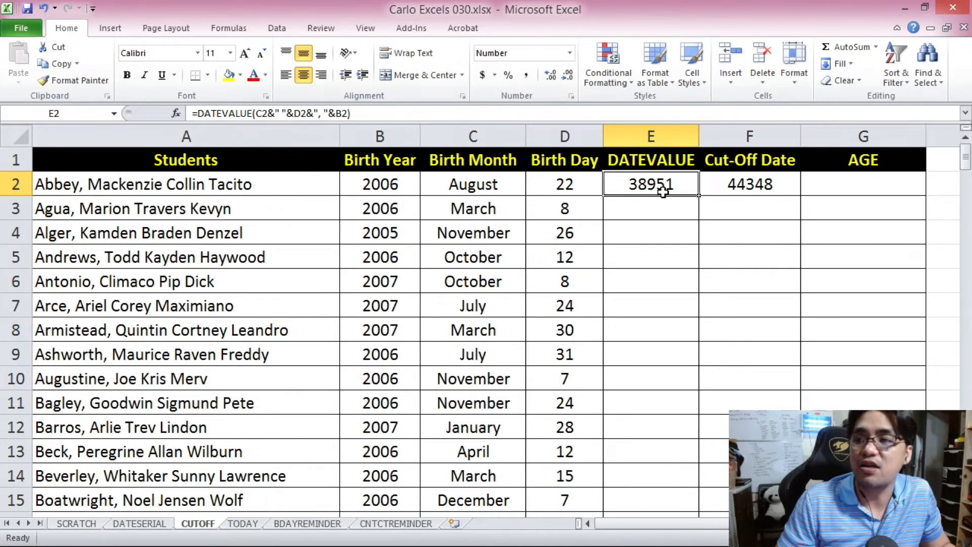
click(709, 187)
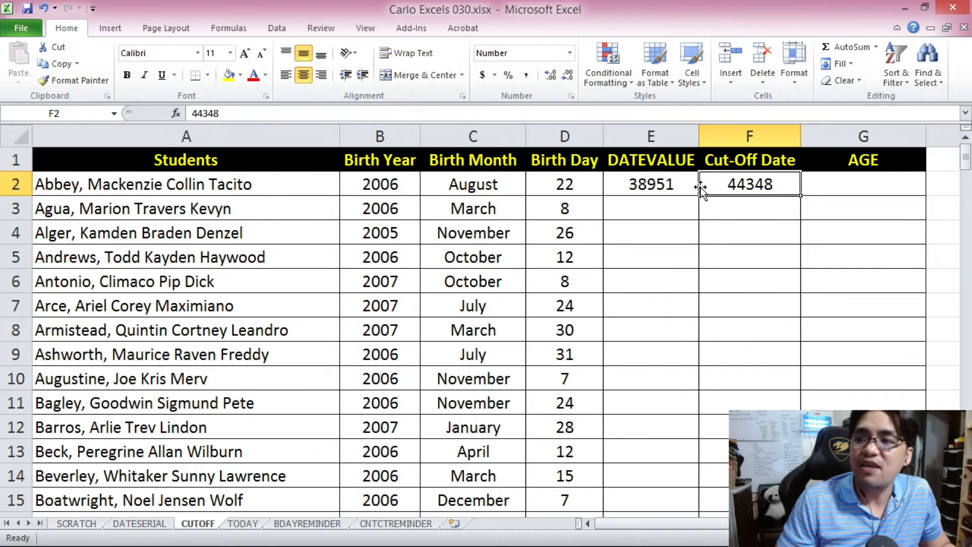
click(677, 187)
click(714, 187)
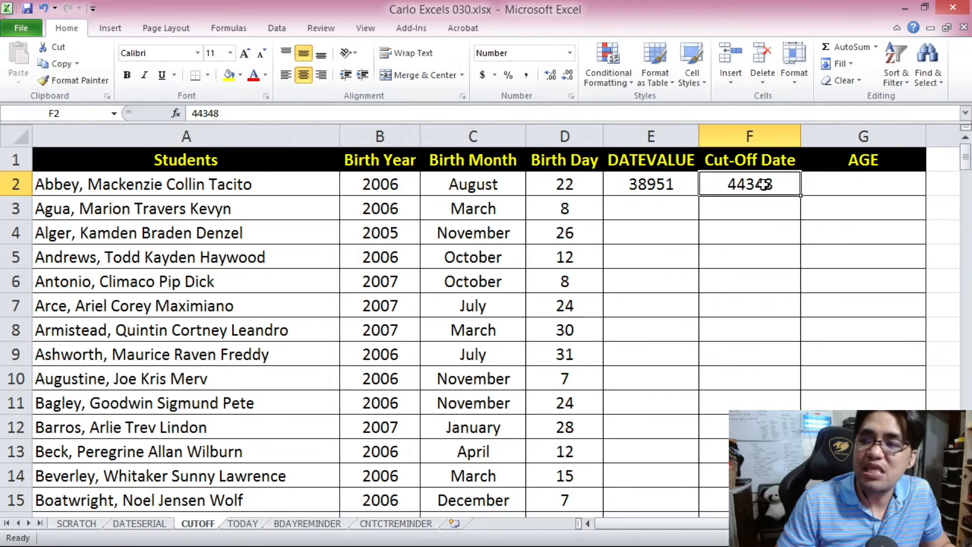
Step: Enter =F2-E2 in cell G2 to subtract the first student's birth date from the cut-off date
click(871, 192)
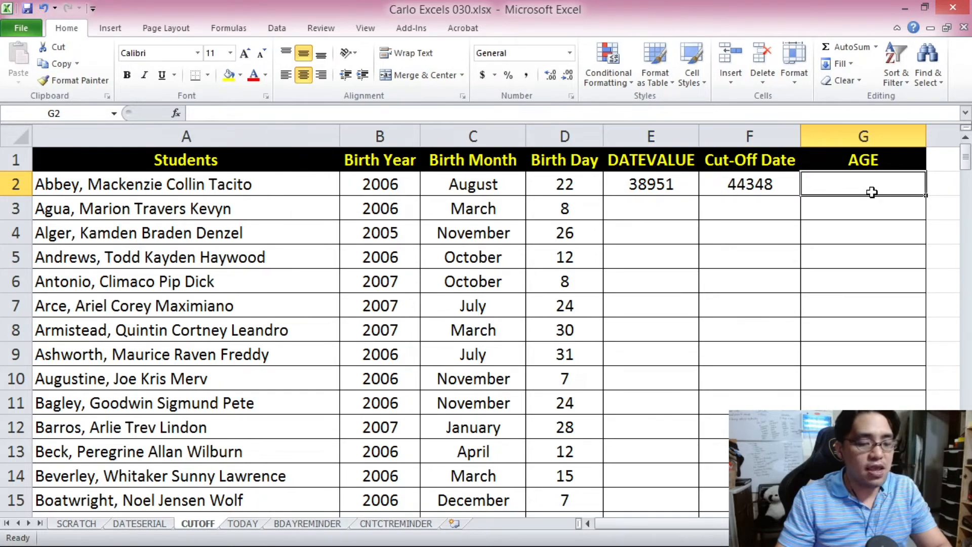
text(=)
click(739, 185)
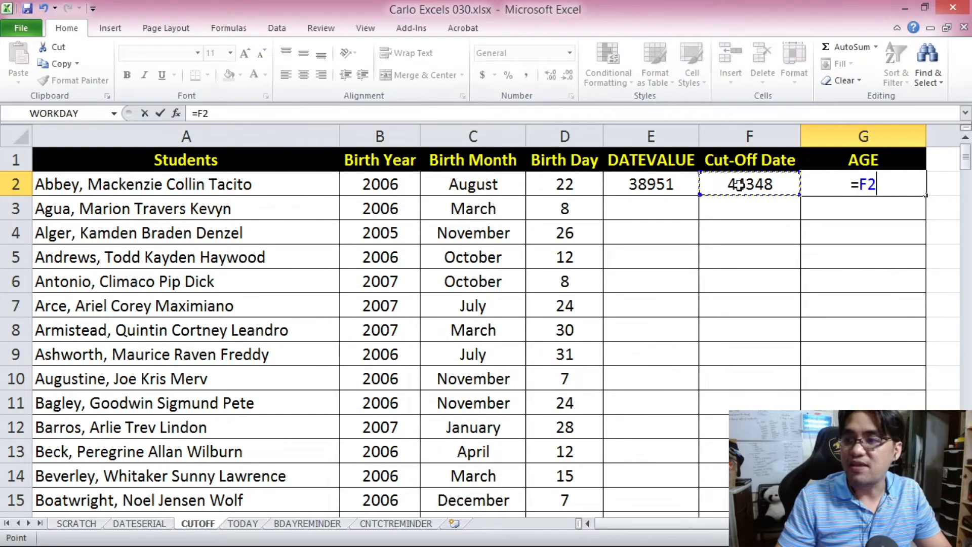
text(-)
click(671, 183)
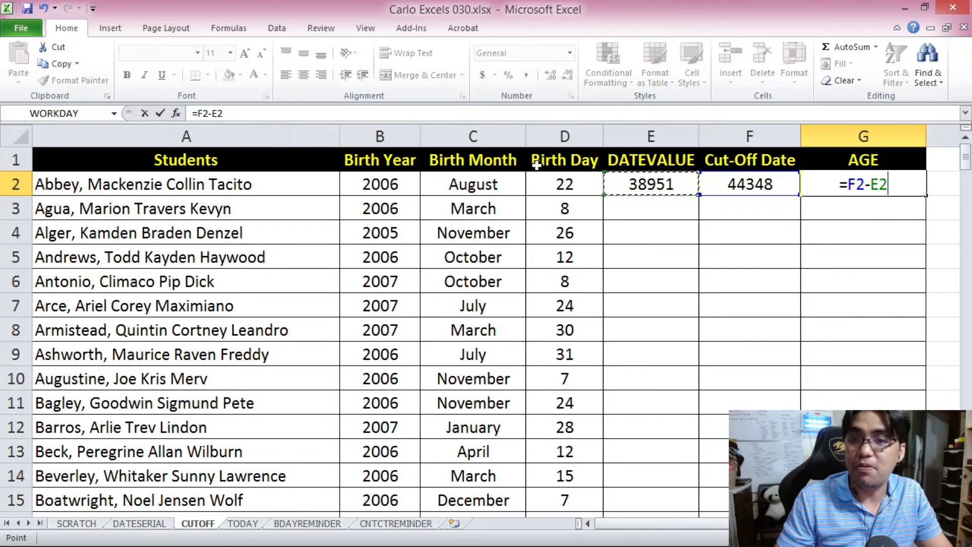
key(Return)
Step: Compare the day difference in G2 with the cut-off date in F2 and the first student's birth date in E2
click(874, 183)
key(ctrl+Left)
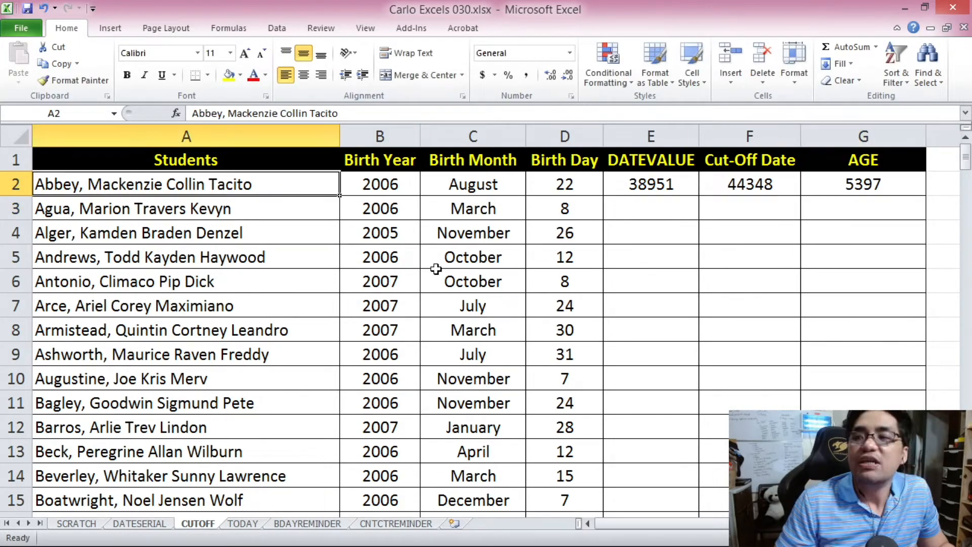
click(743, 188)
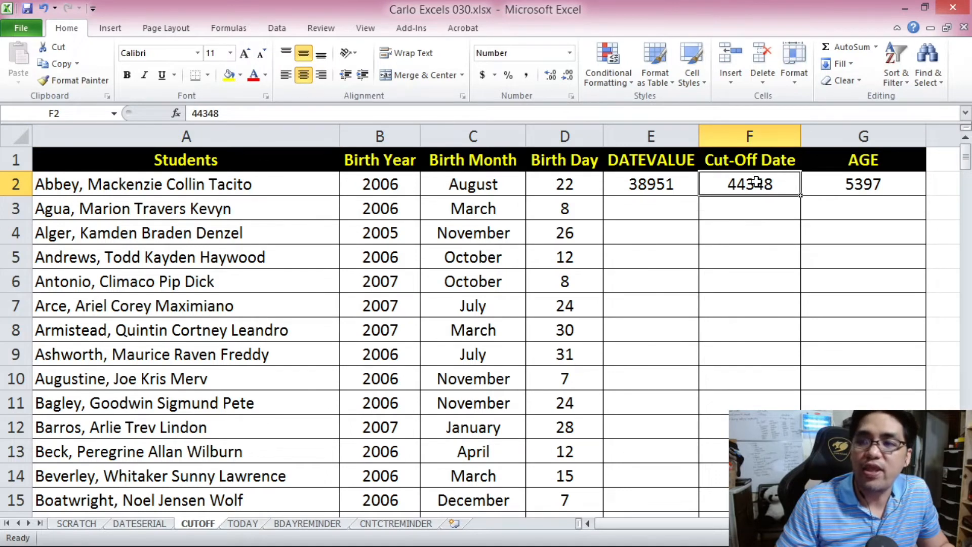
click(663, 186)
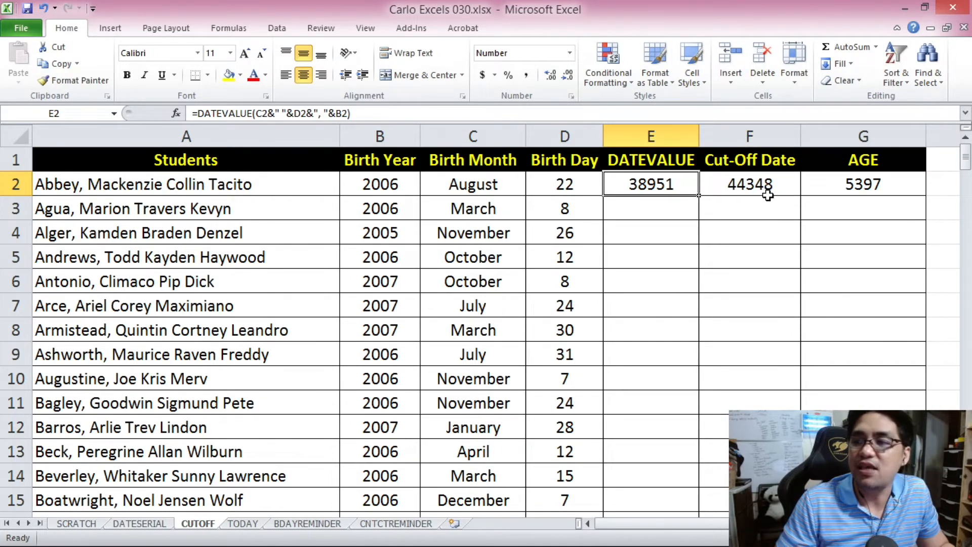
click(872, 189)
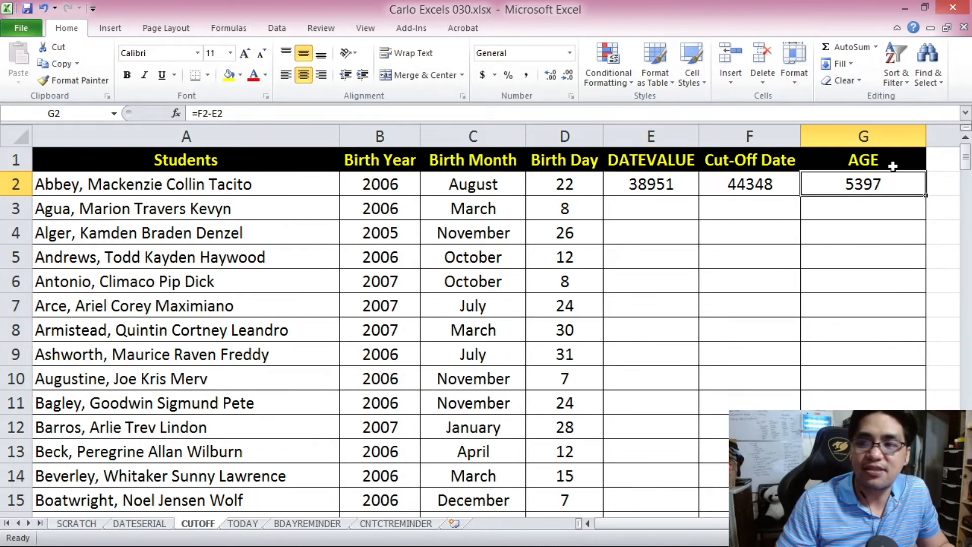
click(751, 185)
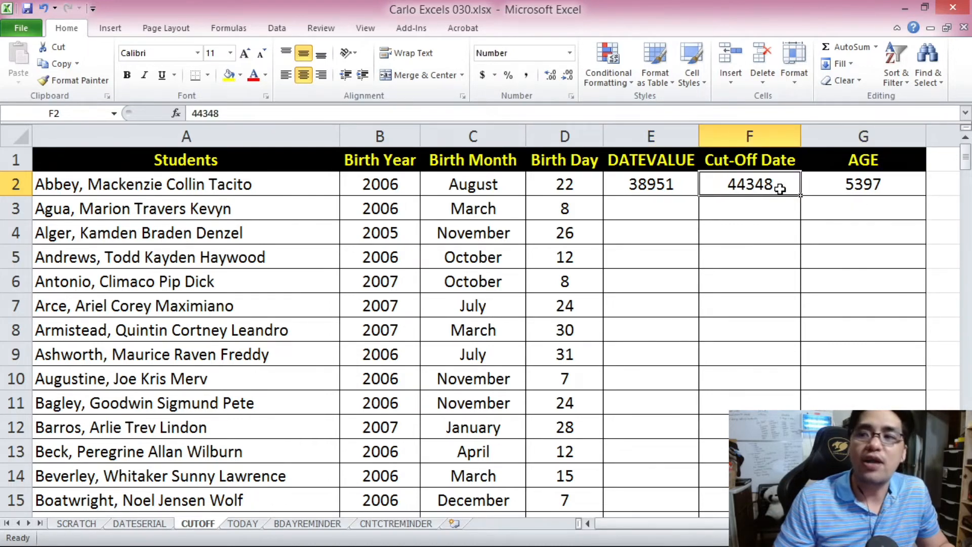
Step: Change the formula in G2 to =(F2-E2)/365.25 to convert the days into years
click(862, 186)
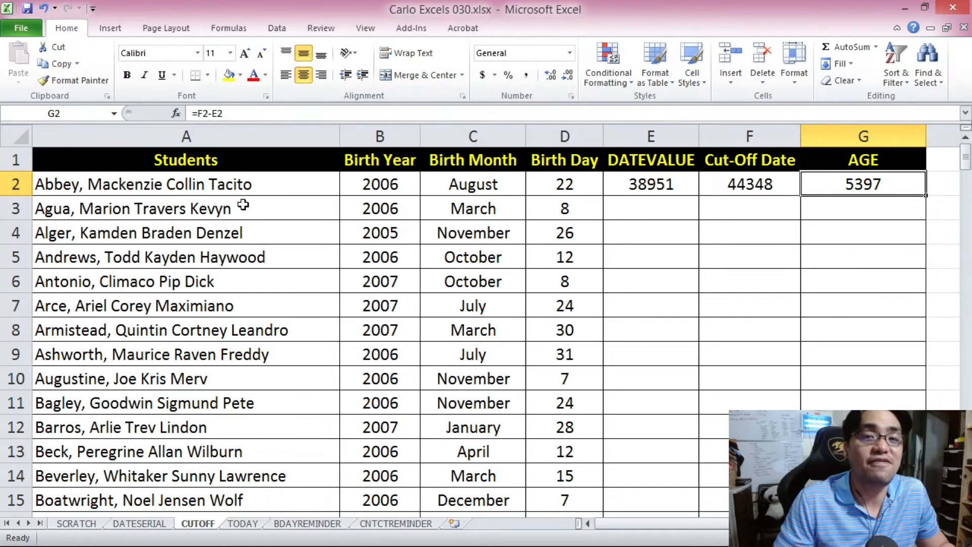
click(243, 113)
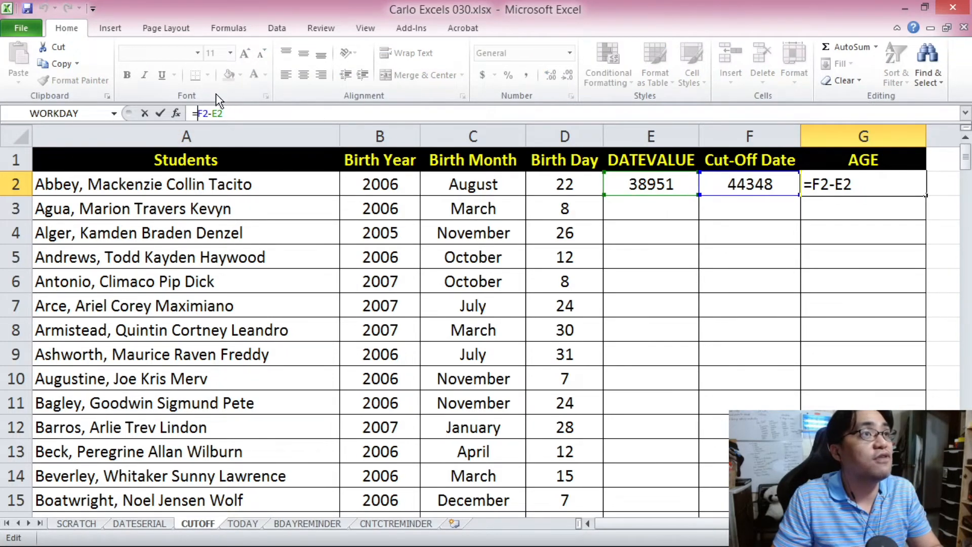
text((F2-E2)
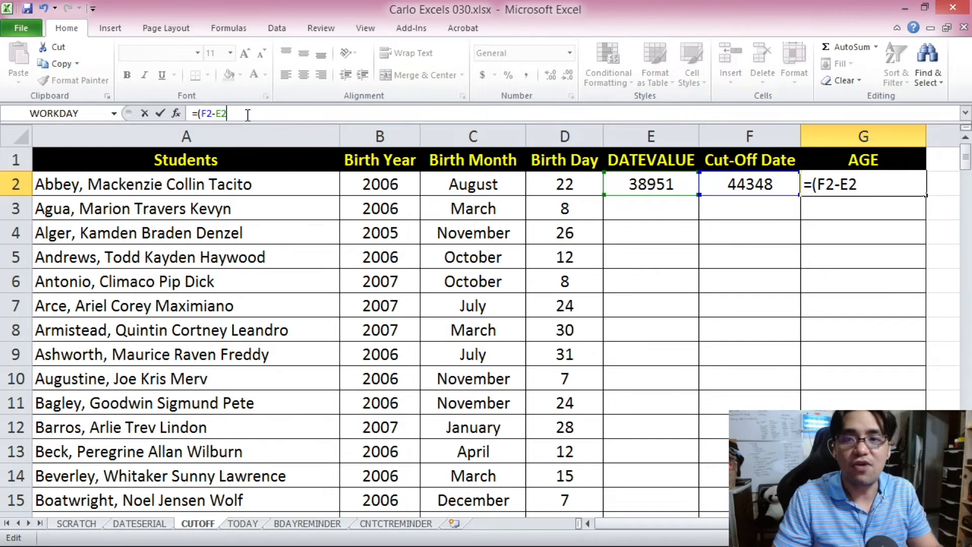
text()/365.25)
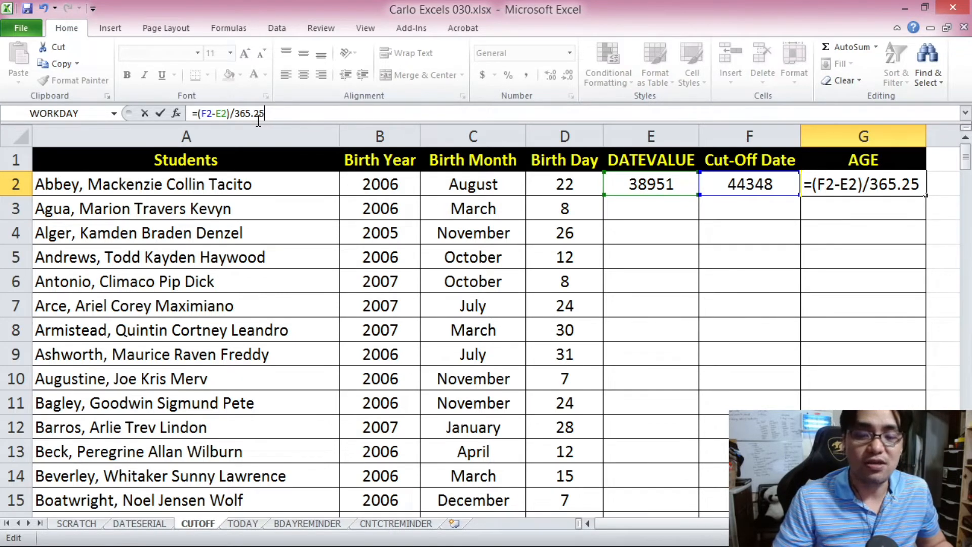
key(Return)
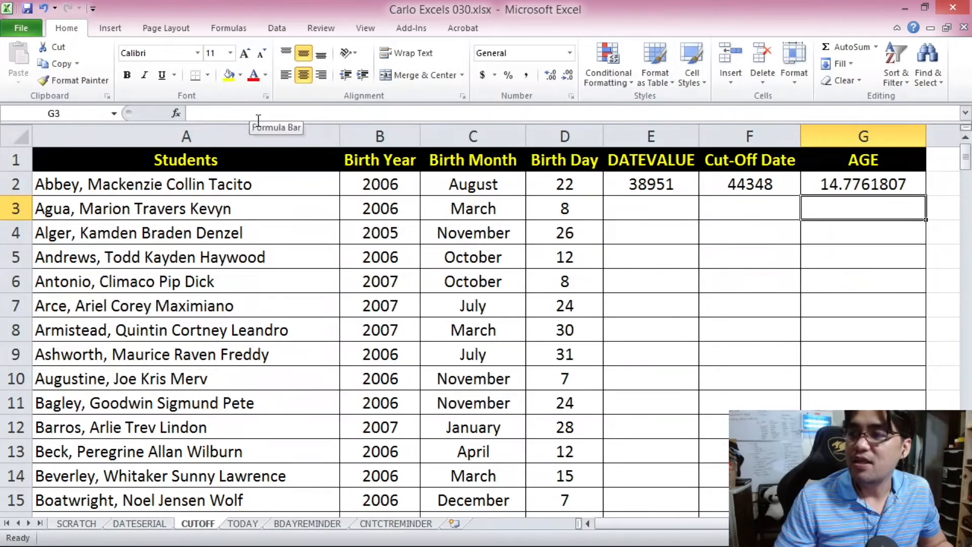
Step: Check the first student's decimal age in G2 against the cut-off date in F2
click(842, 185)
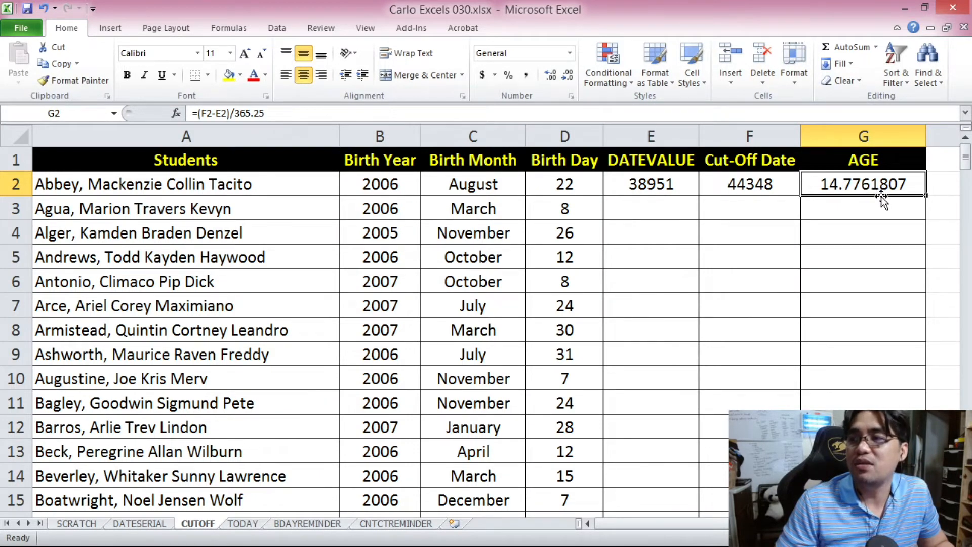
click(846, 205)
click(851, 185)
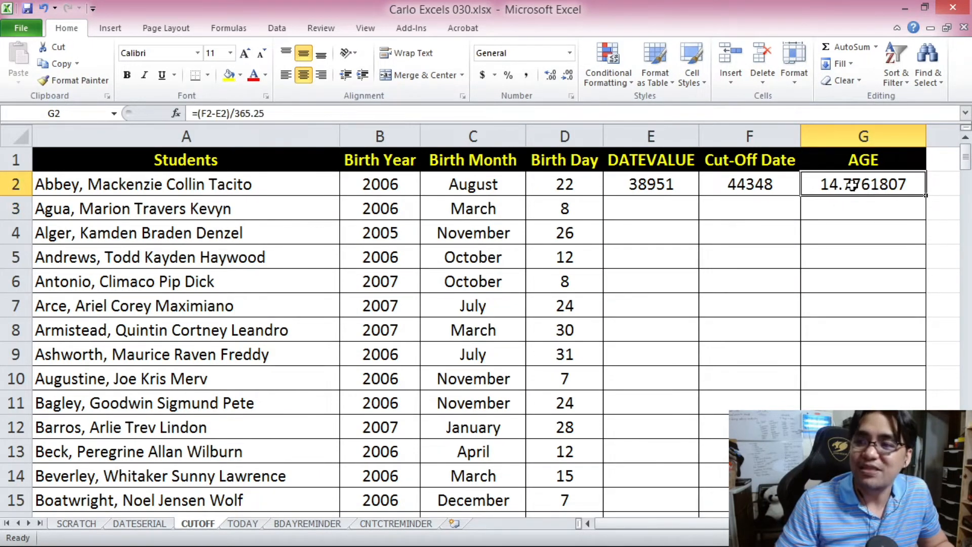
click(759, 182)
click(209, 186)
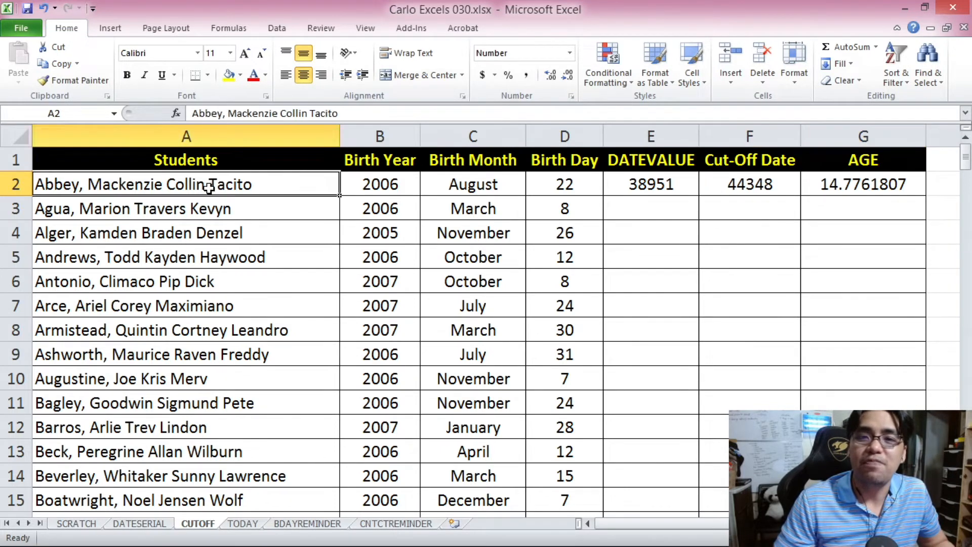
click(845, 186)
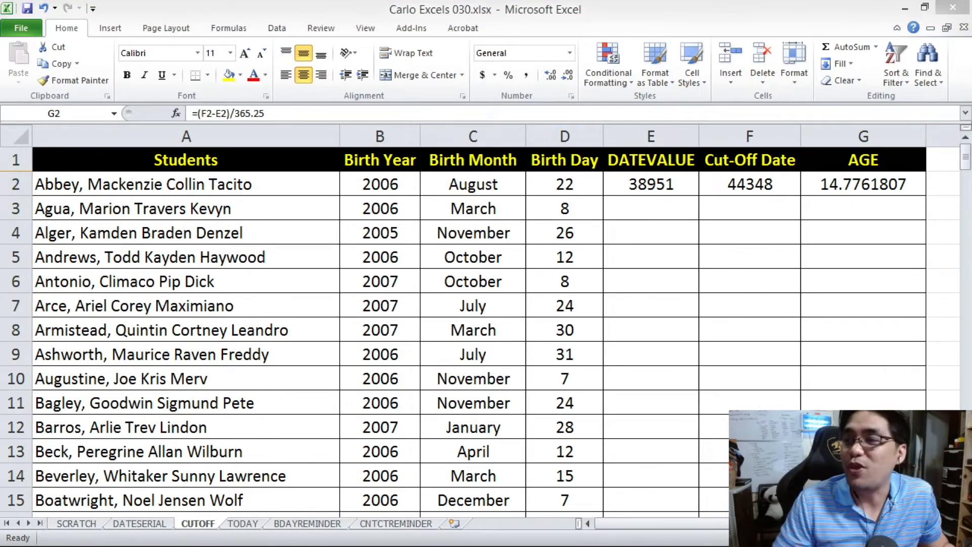
Step: Wrap the G2 formula in ROUNDDOWN with 0 digits, giving =ROUNDDOWN((F2-E2)/365.25,0)
click(860, 181)
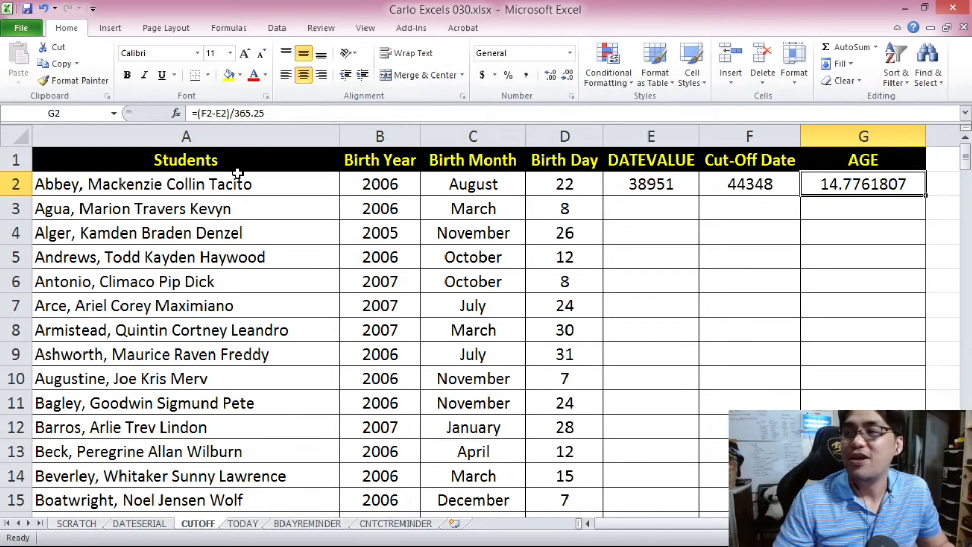
click(198, 116)
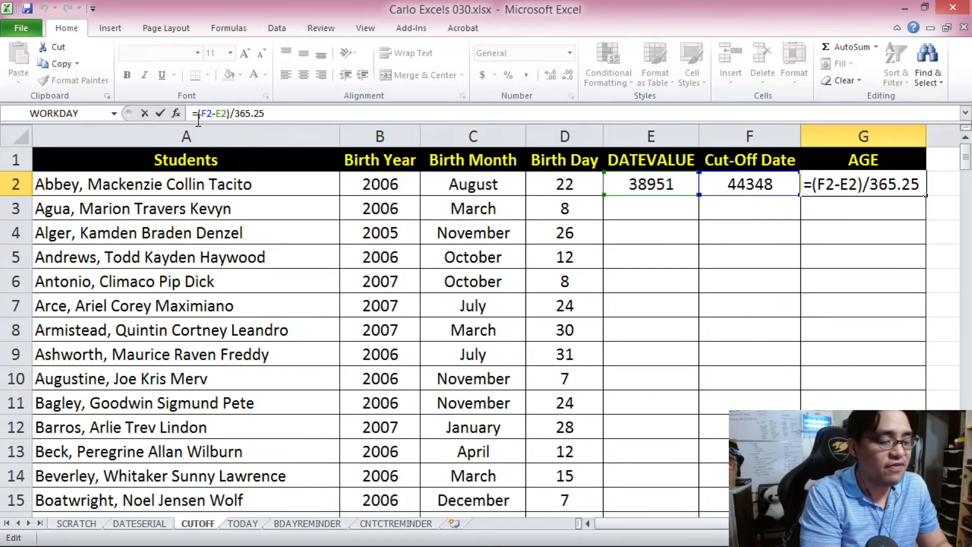
text(ROUNDDOWN)
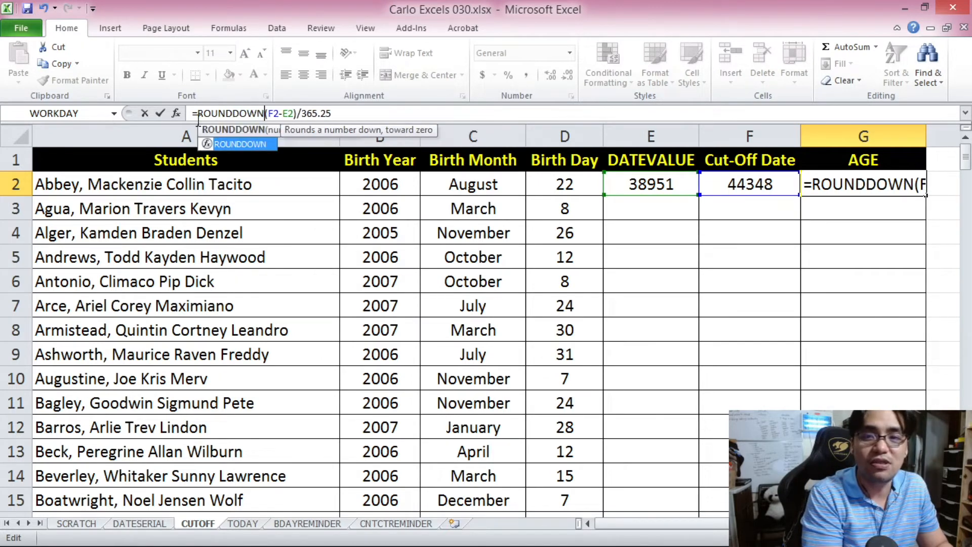
text(()
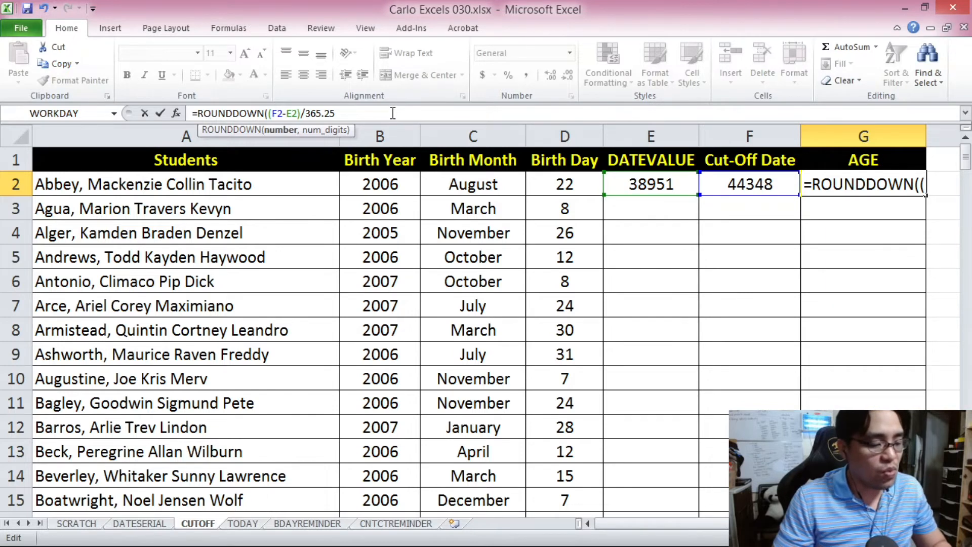
text(,0))
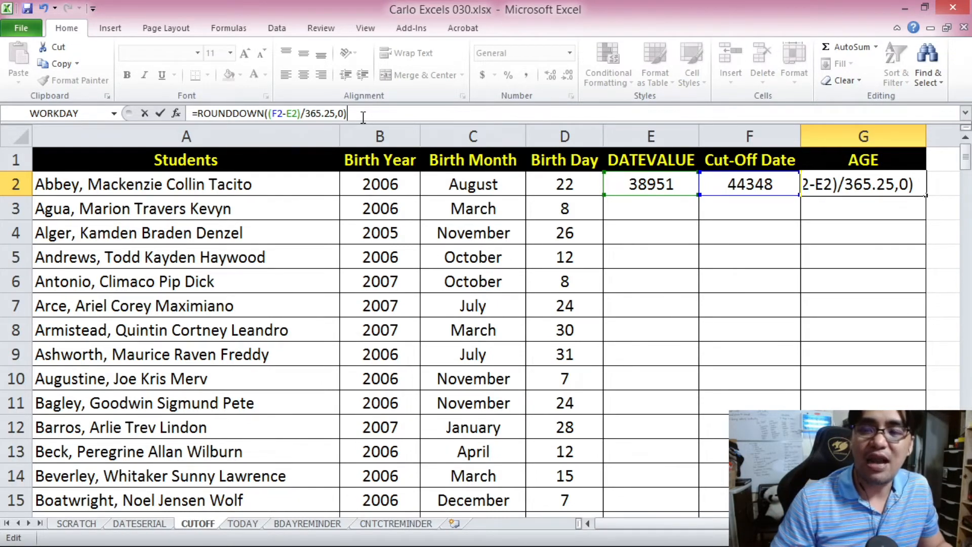
key(Return)
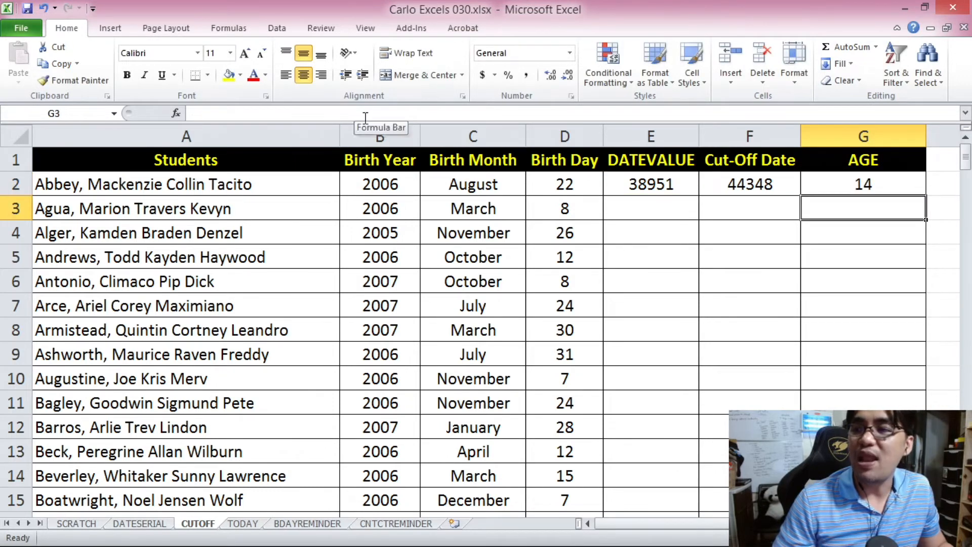
click(845, 184)
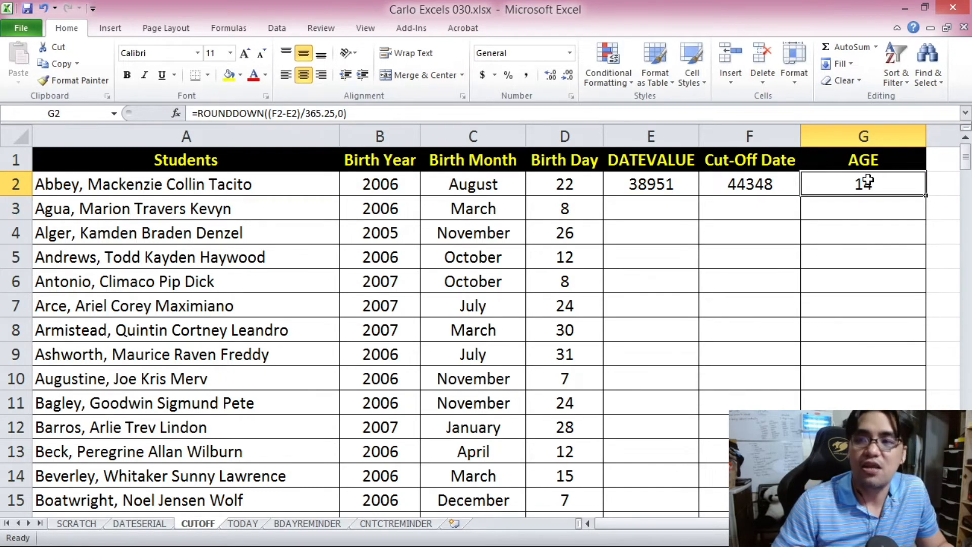
Step: Format the birth date and cut-off date in E2:F2 as Date with the 3/14/01 type
click(779, 183)
drag(658, 183, 714, 183)
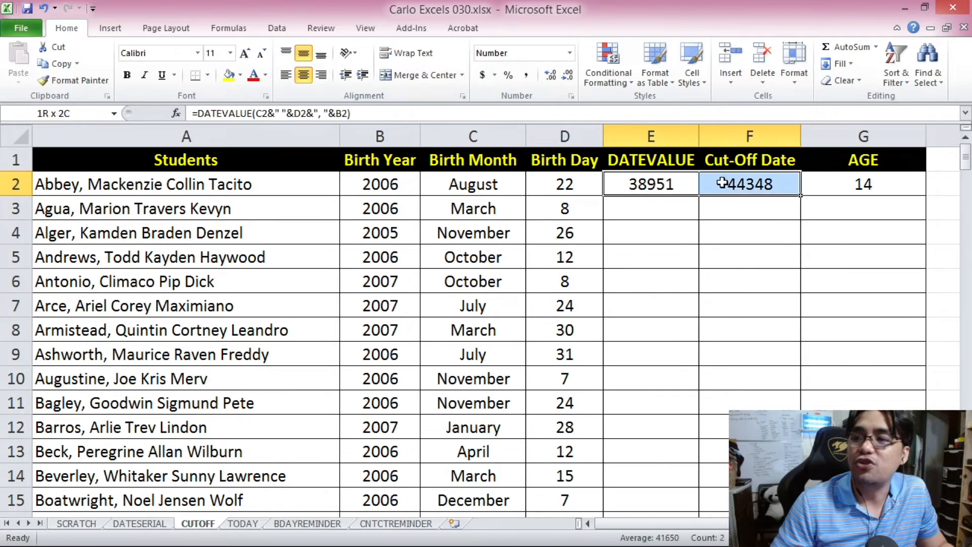
right_click(725, 184)
click(772, 390)
click(613, 292)
click(670, 302)
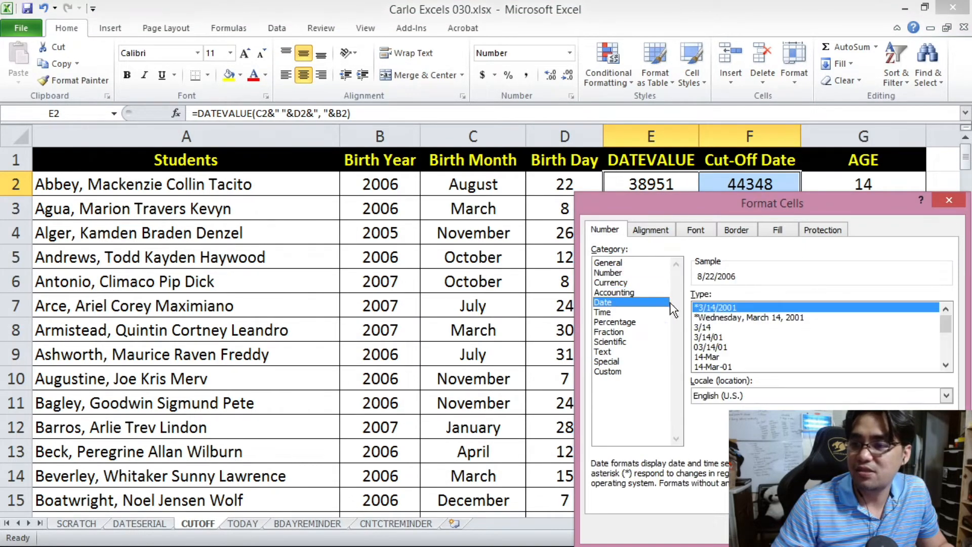
click(732, 337)
key(Return)
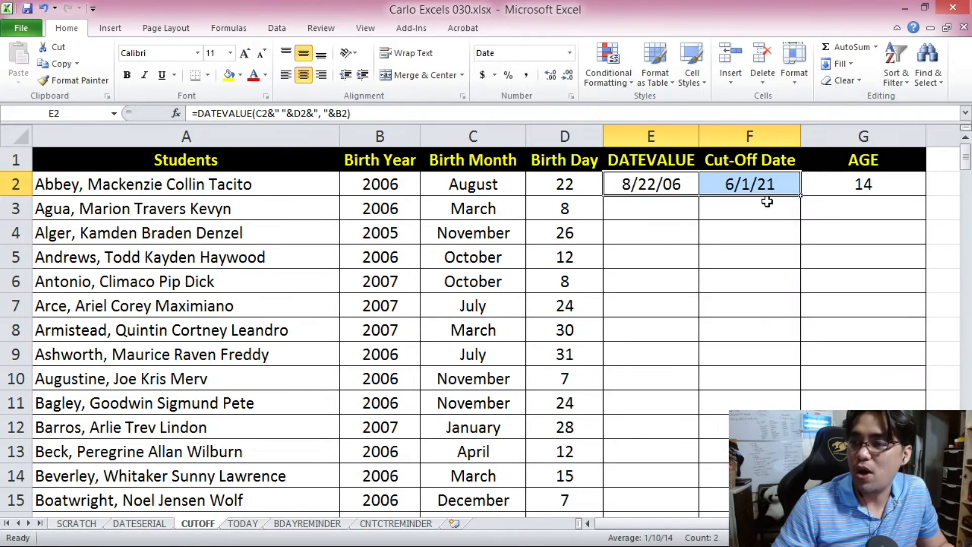
click(680, 182)
click(845, 177)
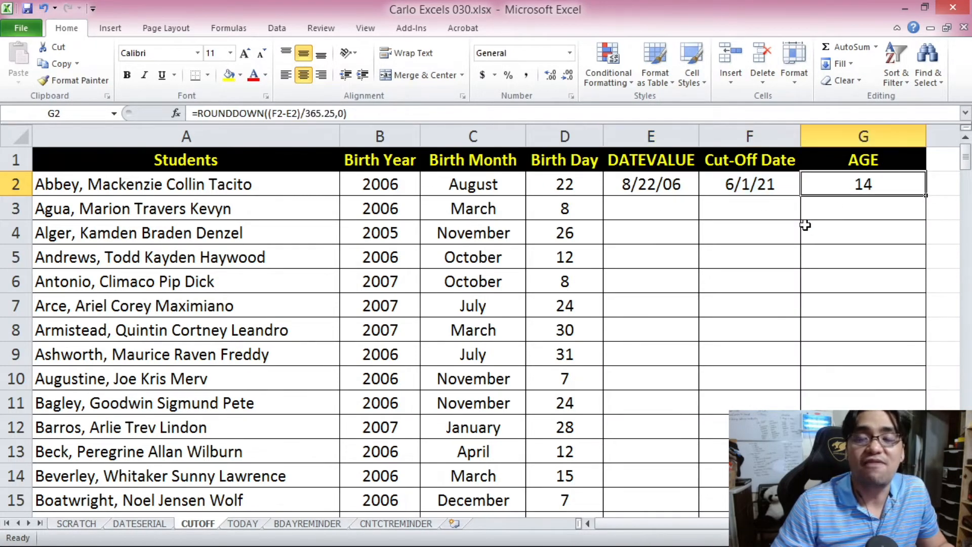
Step: Copy the formulas and cut-off date in E2:G2 down to row 201 for all students
drag(640, 183, 815, 188)
key(ctrl+c)
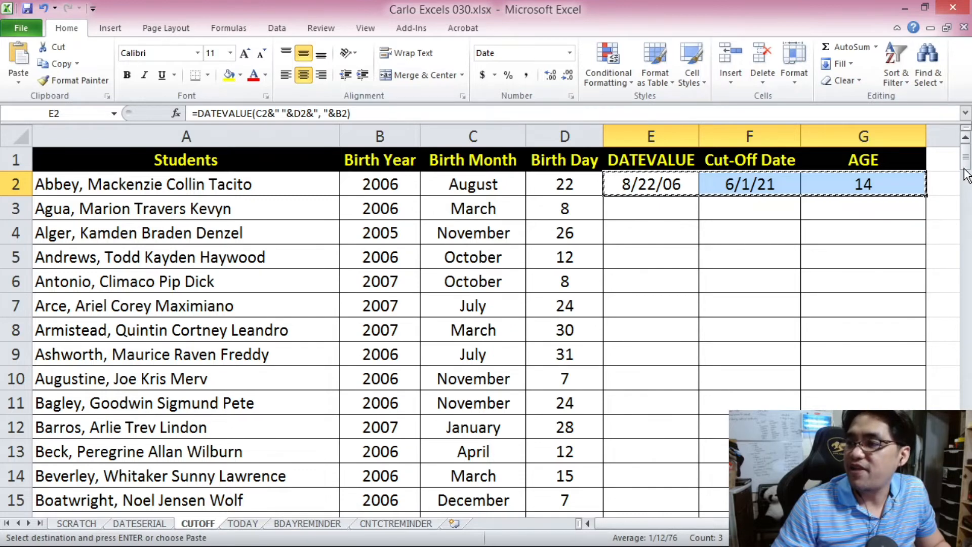
drag(966, 160, 971, 499)
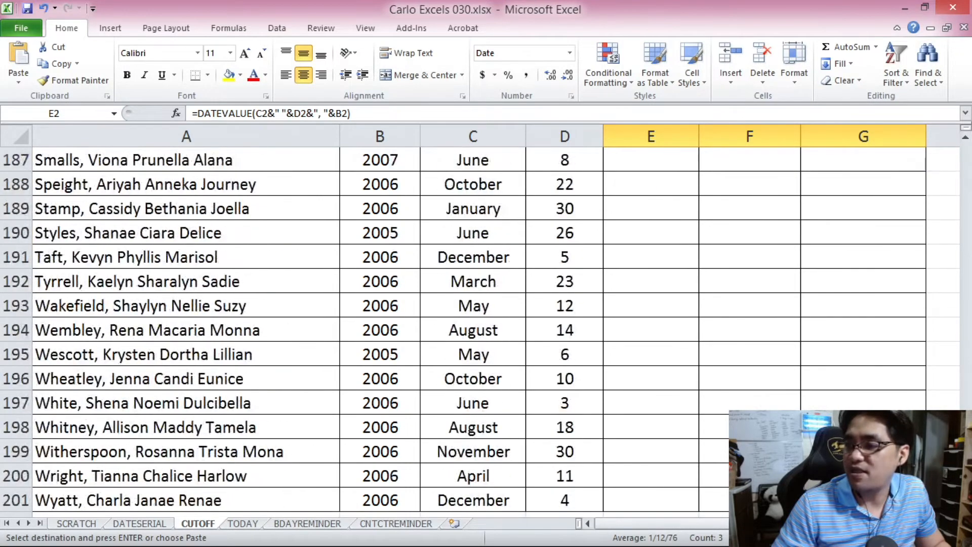
shift+click(861, 500)
key(ctrl+v)
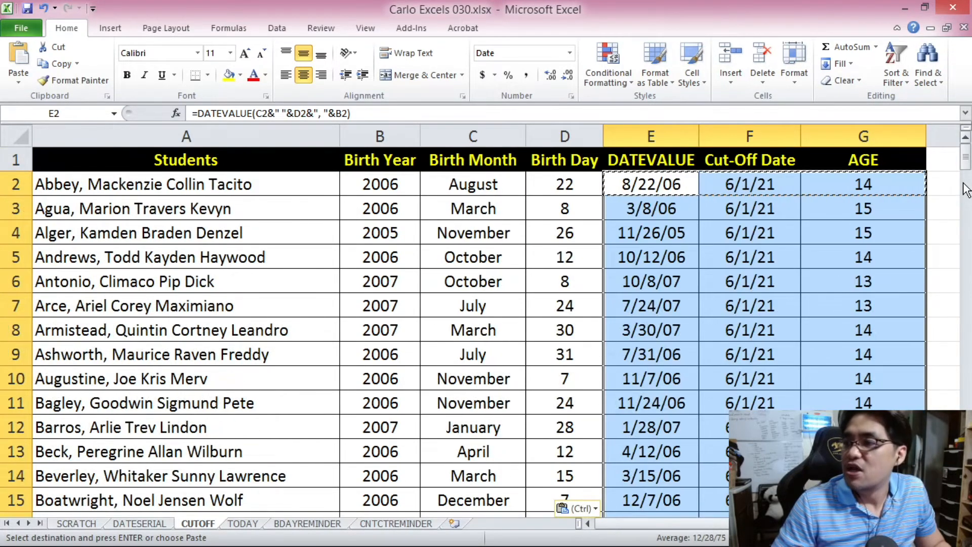
drag(968, 155, 966, 129)
click(748, 183)
Step: Highlight ages greater than 15 in G2:G201 with conditional formatting using Light Red Fill with Dark Red Text
click(863, 500)
shift+click(882, 185)
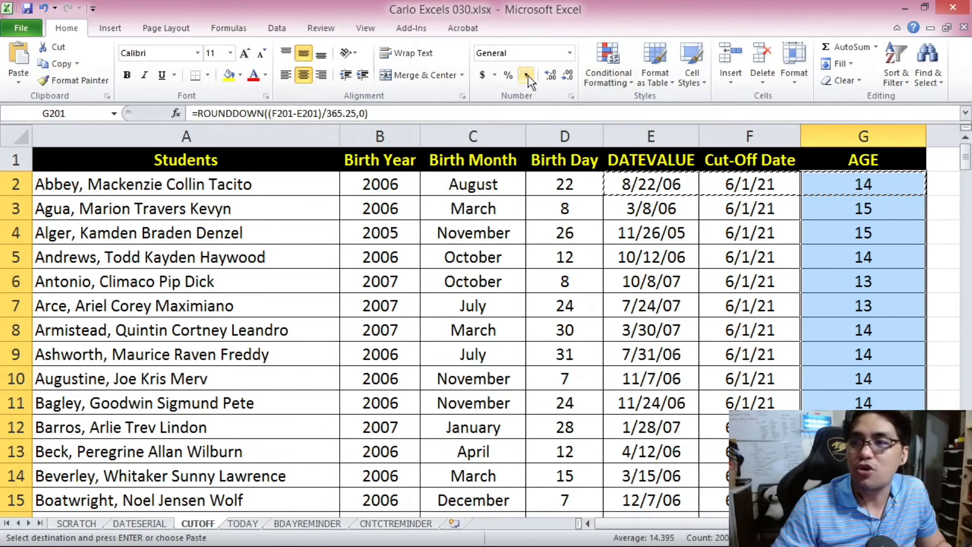
click(597, 90)
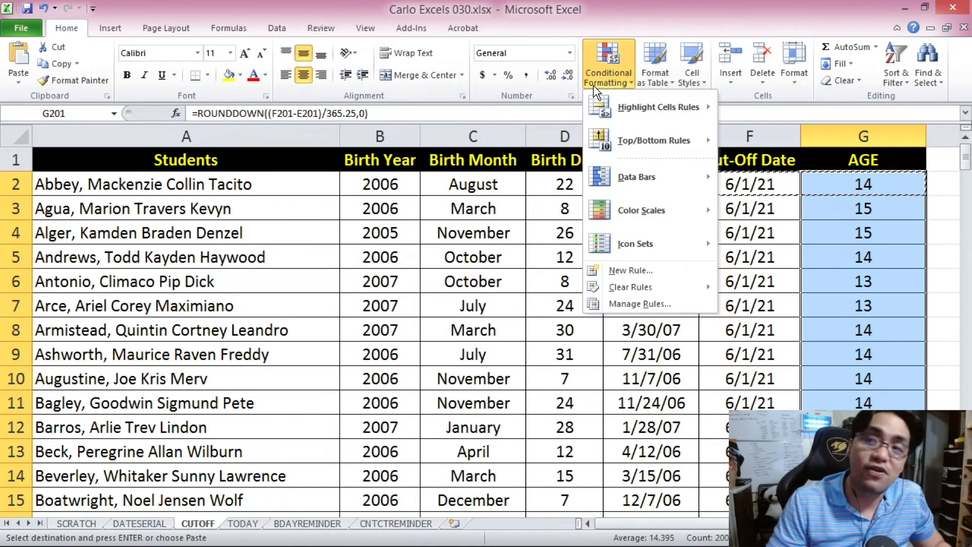
mouse_move(625, 106)
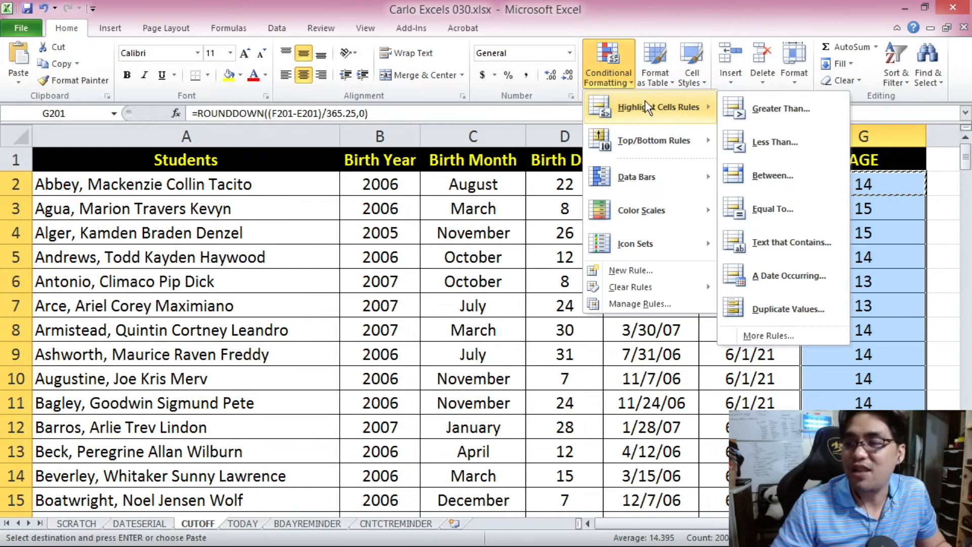
click(747, 104)
drag(761, 237, 529, 166)
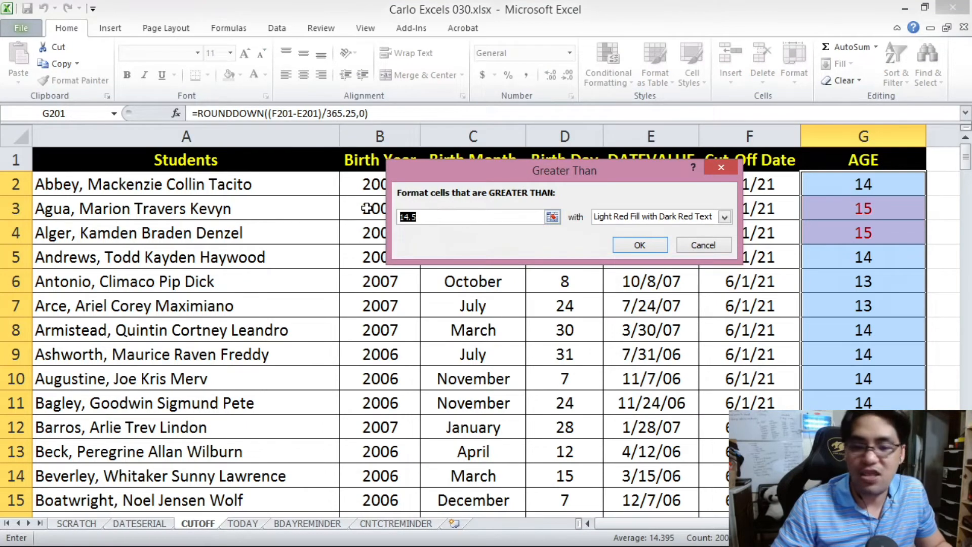
text(15)
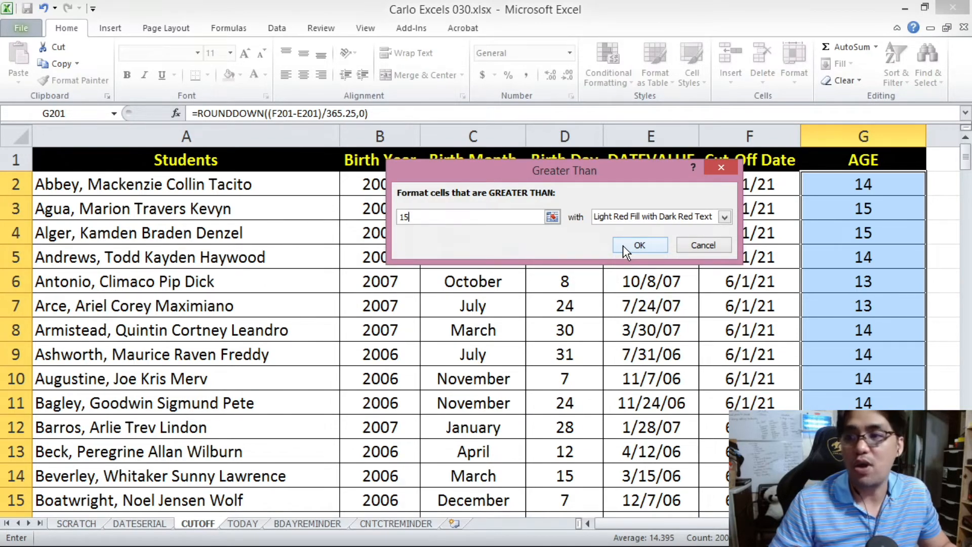
click(639, 245)
Step: Examine the full rows of students whose ages are highlighted by the greater-than-15 rule
drag(965, 161, 966, 223)
drag(869, 281, 183, 276)
drag(965, 224, 963, 260)
drag(861, 237, 240, 226)
drag(966, 247, 965, 152)
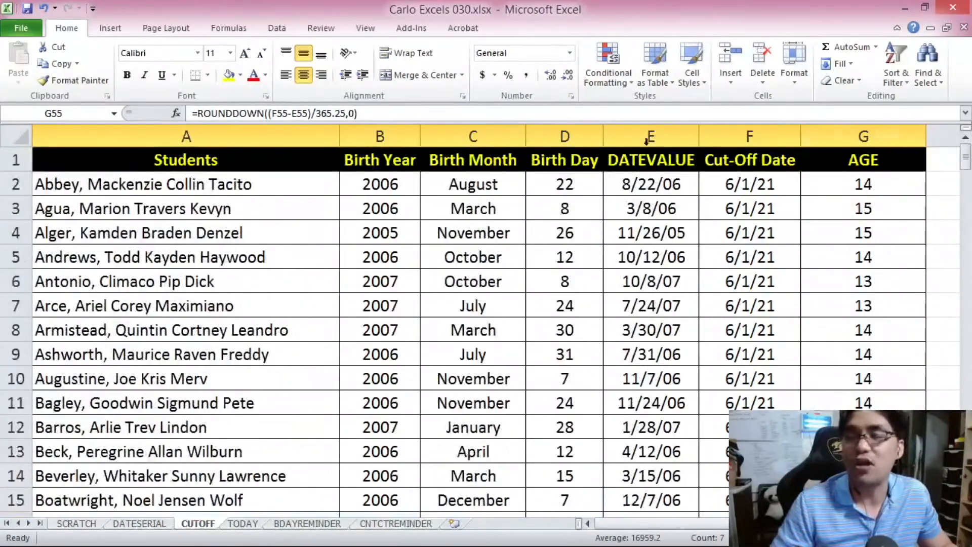
click(242, 163)
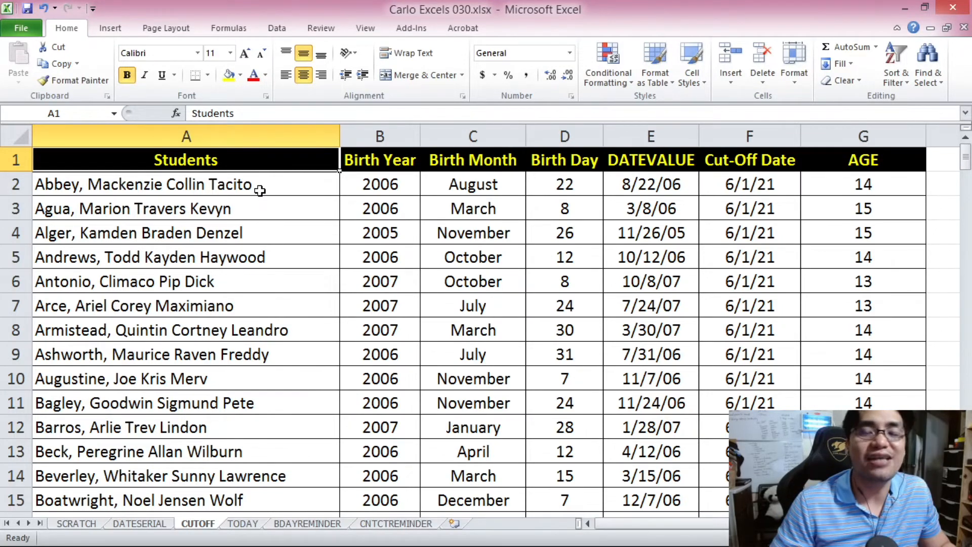
Step: Open the TODAY sheet and examine the first student's DATEVALUE formula and the birth year, month and day cells it uses
key(ctrl+Page_Down)
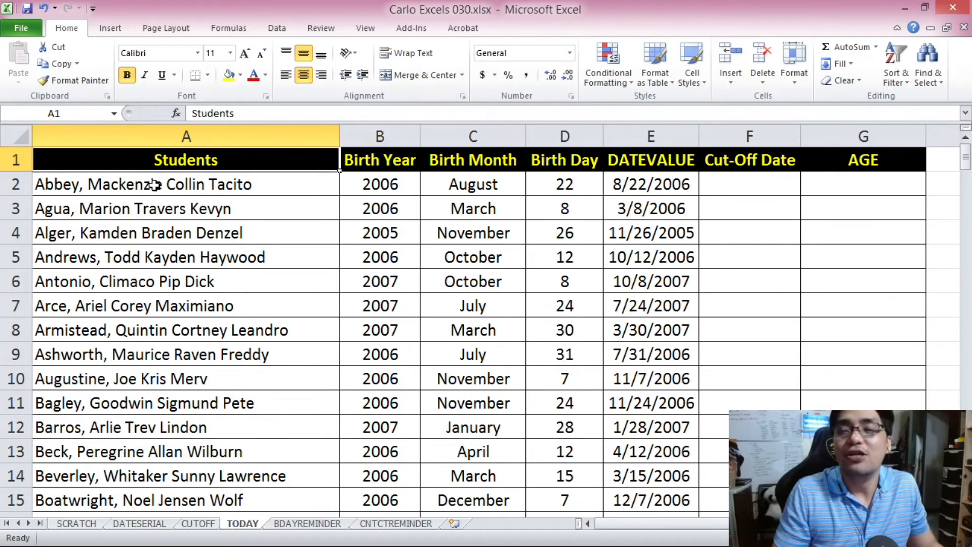
click(626, 216)
click(641, 181)
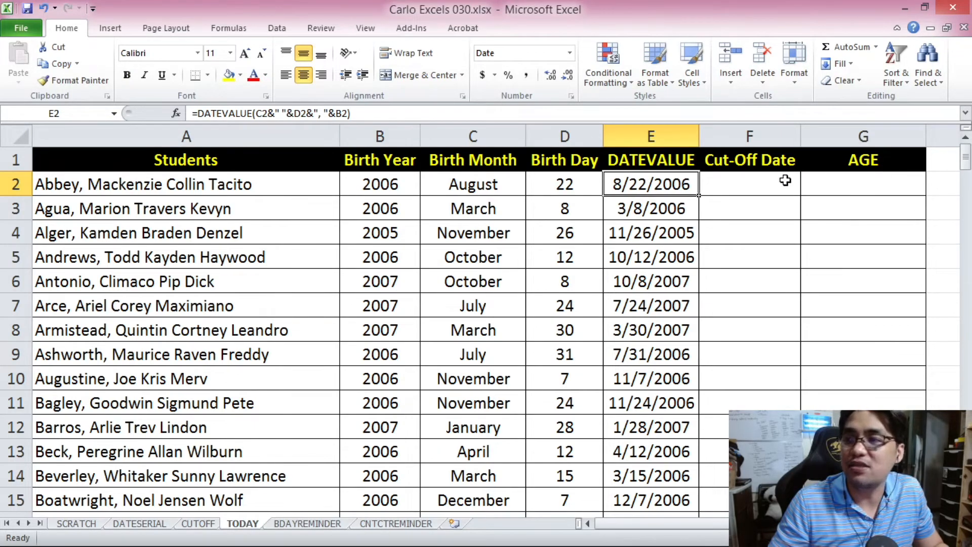
scroll(658, 184, down, 5)
drag(965, 183, 965, 152)
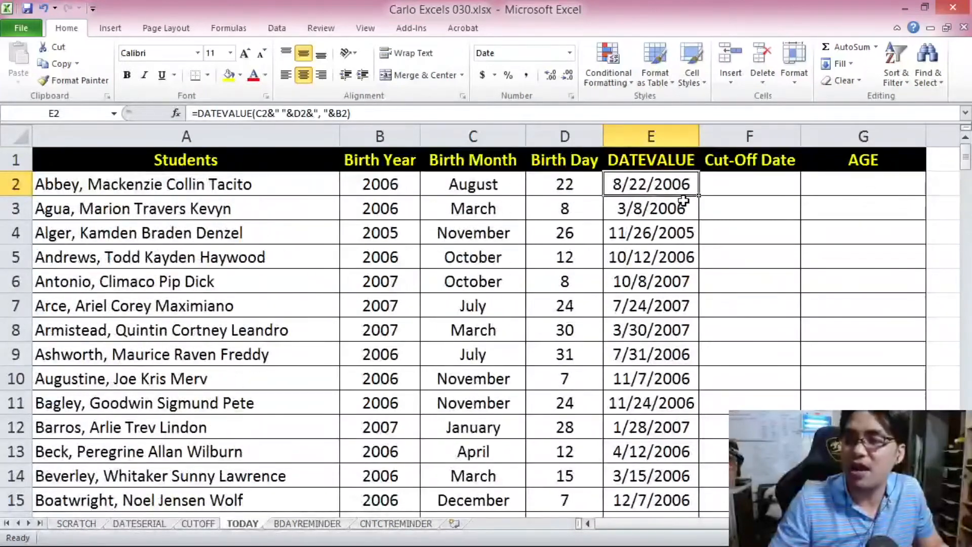
key(Left)
key(Left)
key(Left)
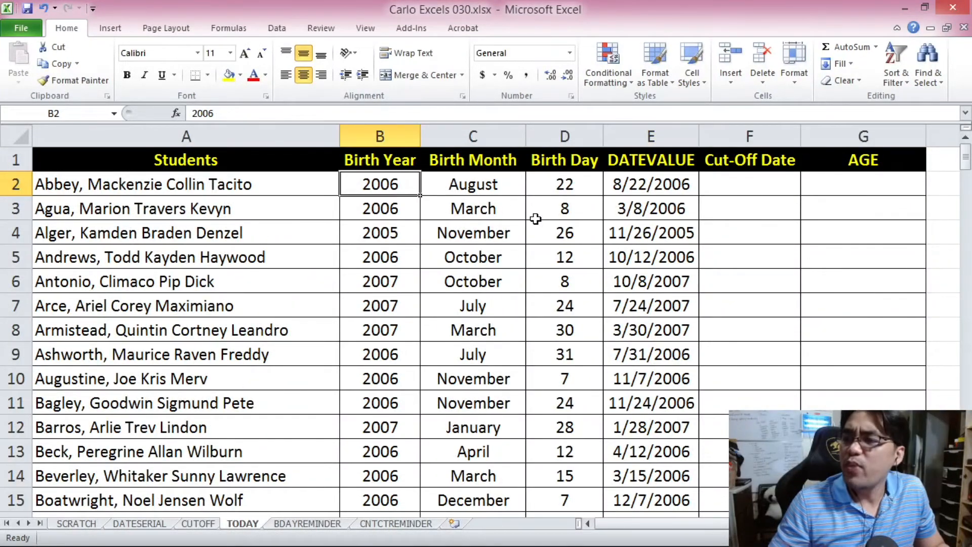
Step: Enter =TODAY() as the first student's cut-off date in F2
click(738, 187)
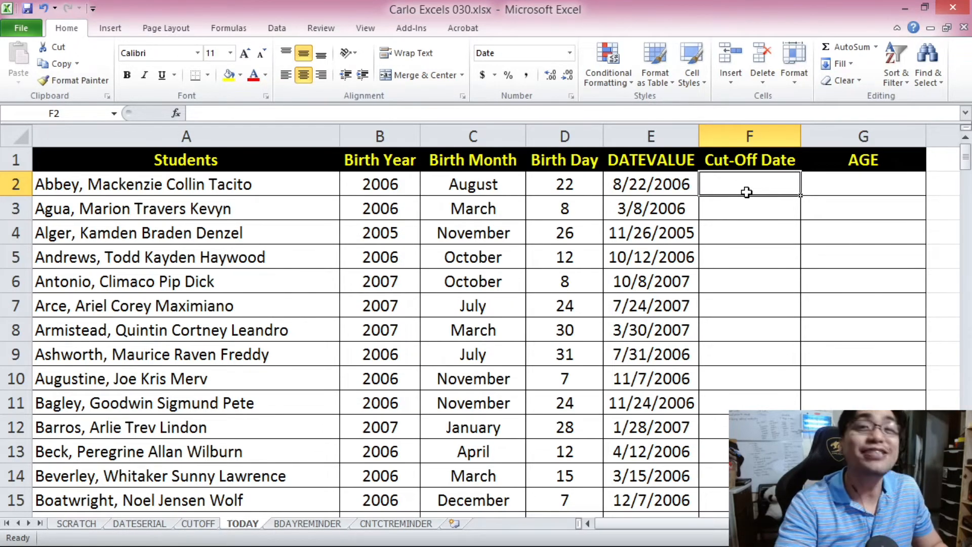
text(=TODA)
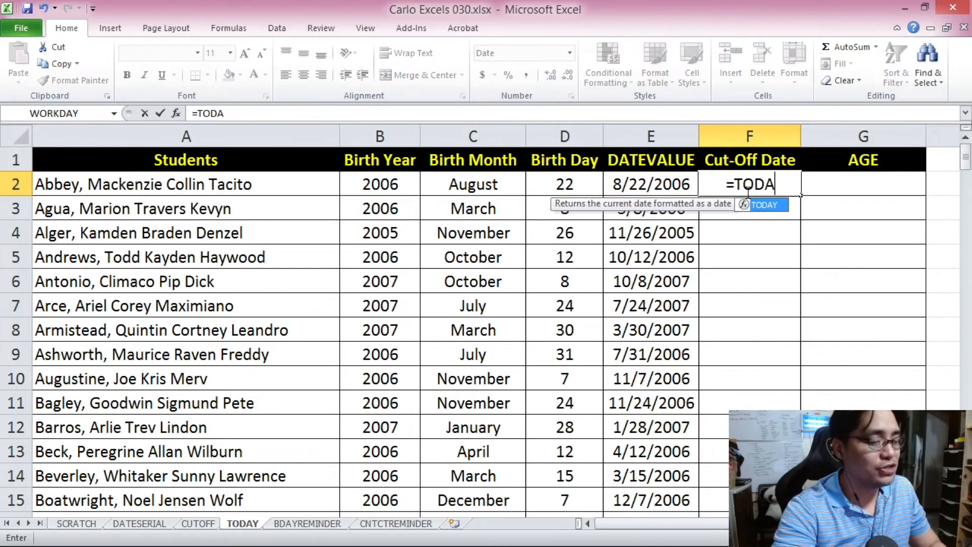
text(Y())
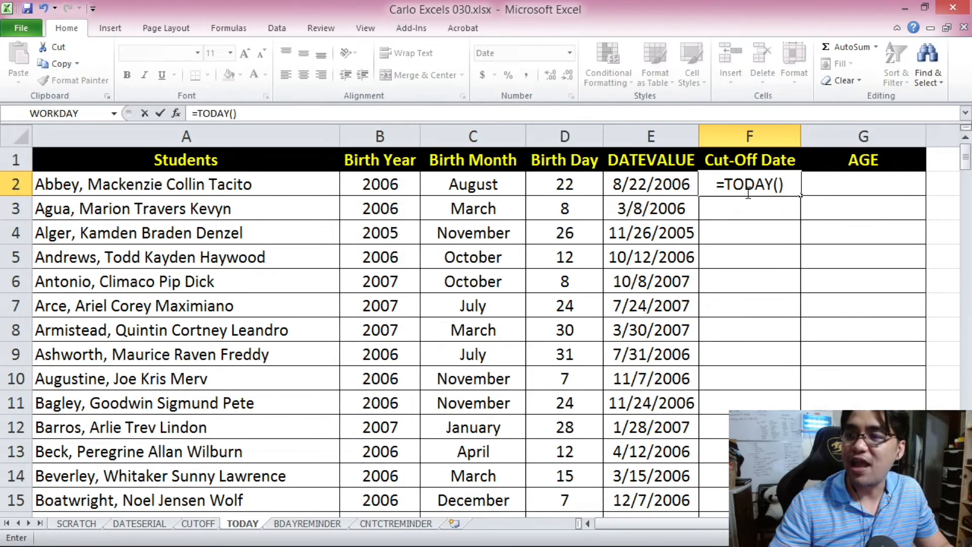
key(Return)
click(747, 191)
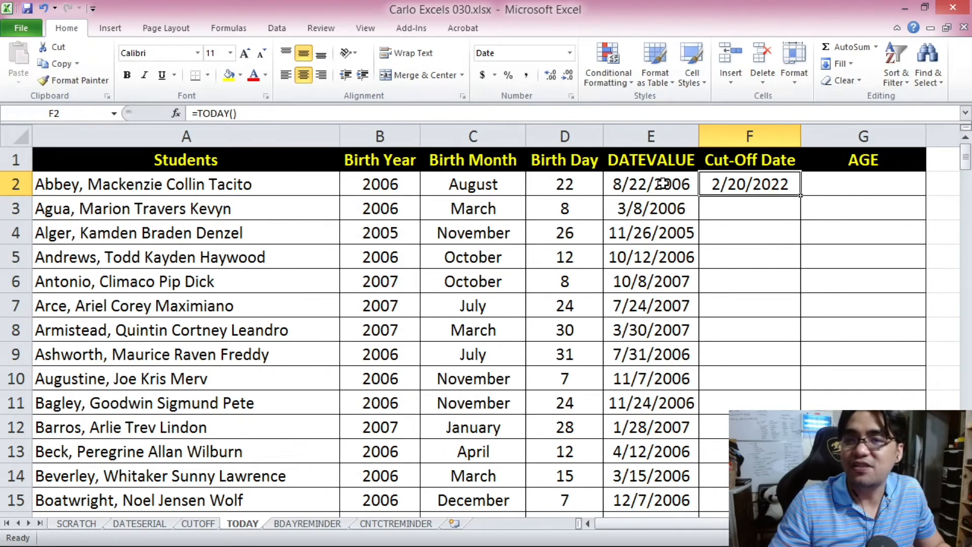
Step: Start the first student's age formula in G2 as =(F2-E2)/365.25
click(836, 189)
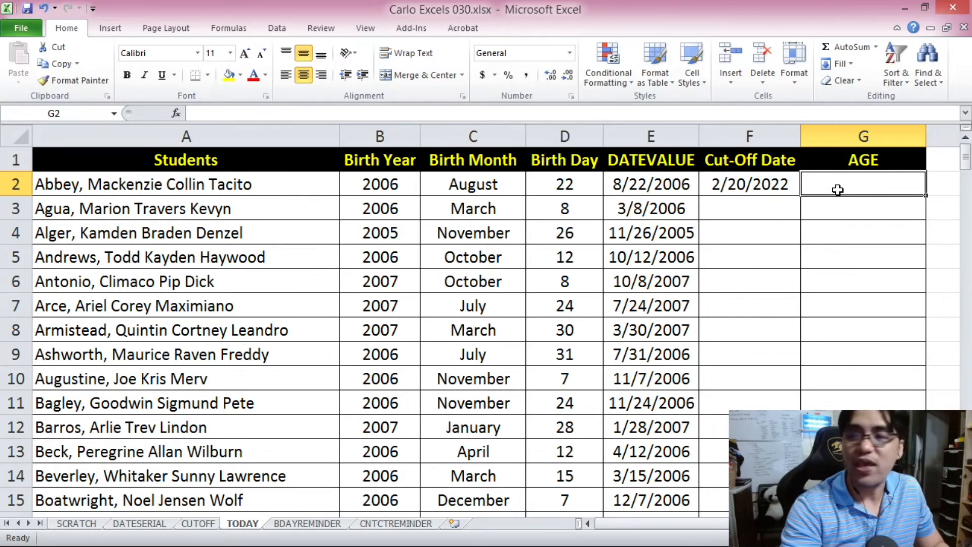
text(=()
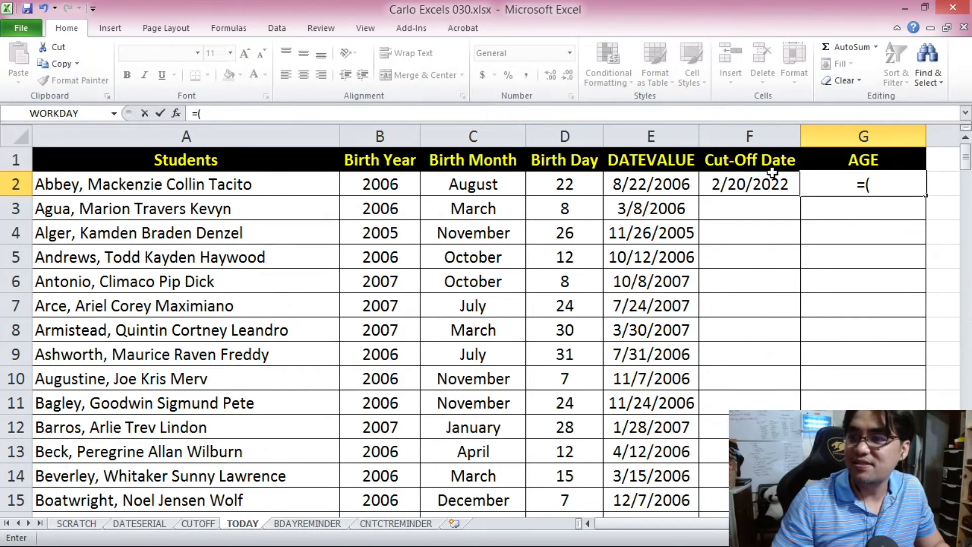
click(772, 175)
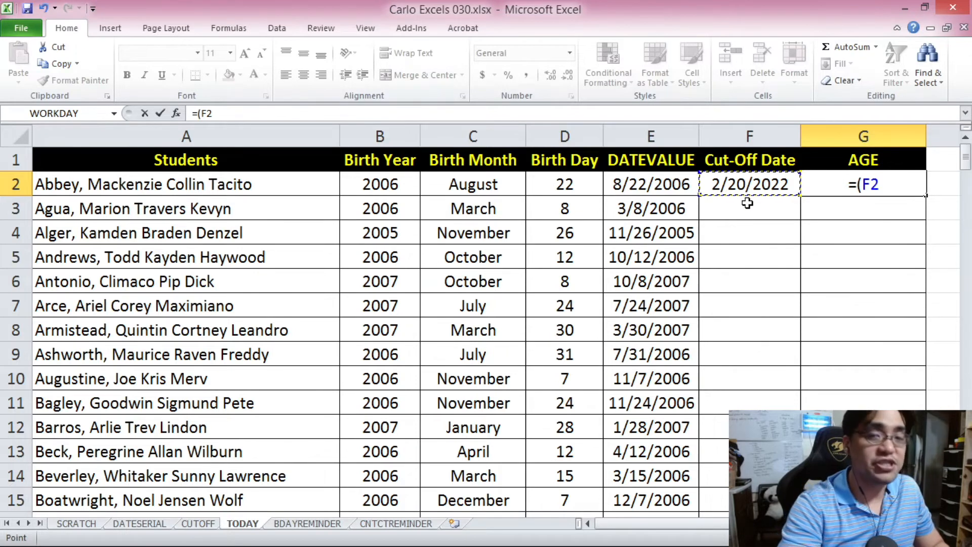
text(-)
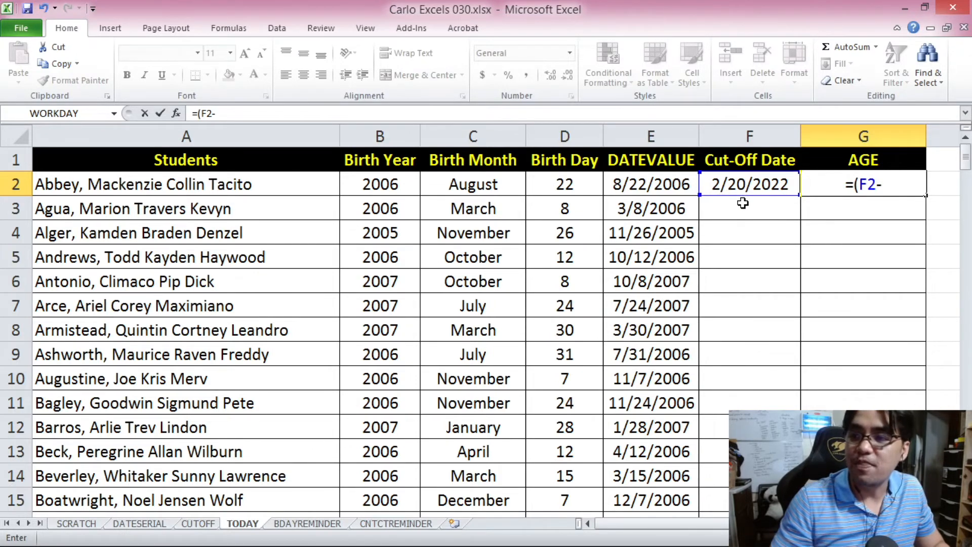
click(684, 183)
text()/365)
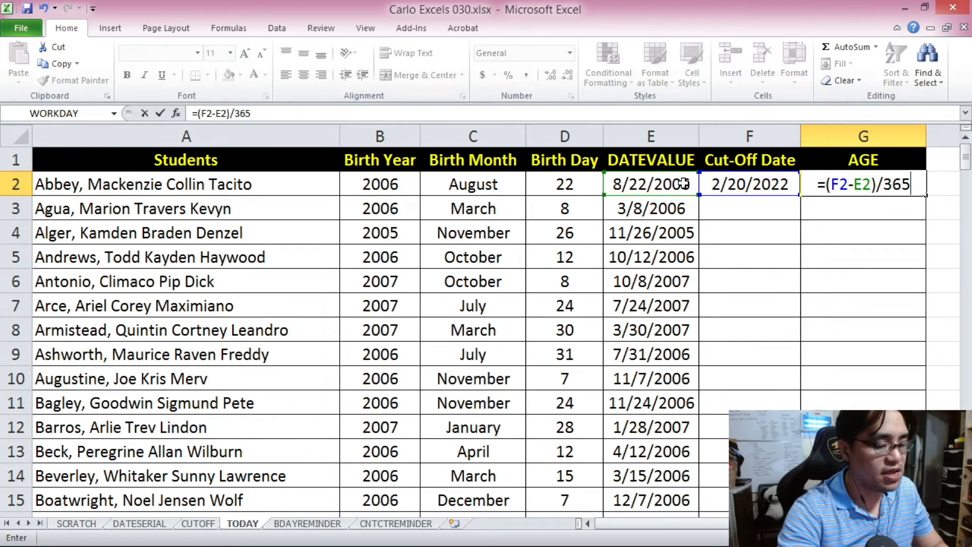
text(.25)
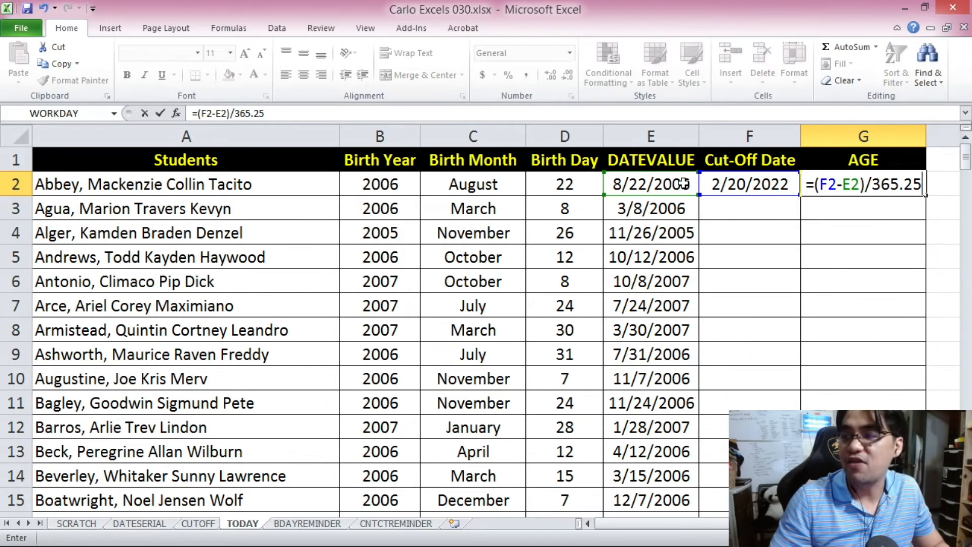
Step: Wrap the G2 age calculation in ROUNDDOWN with 0 digits, giving =ROUNDDOWN((F2-E2)/365.25,0)
click(199, 114)
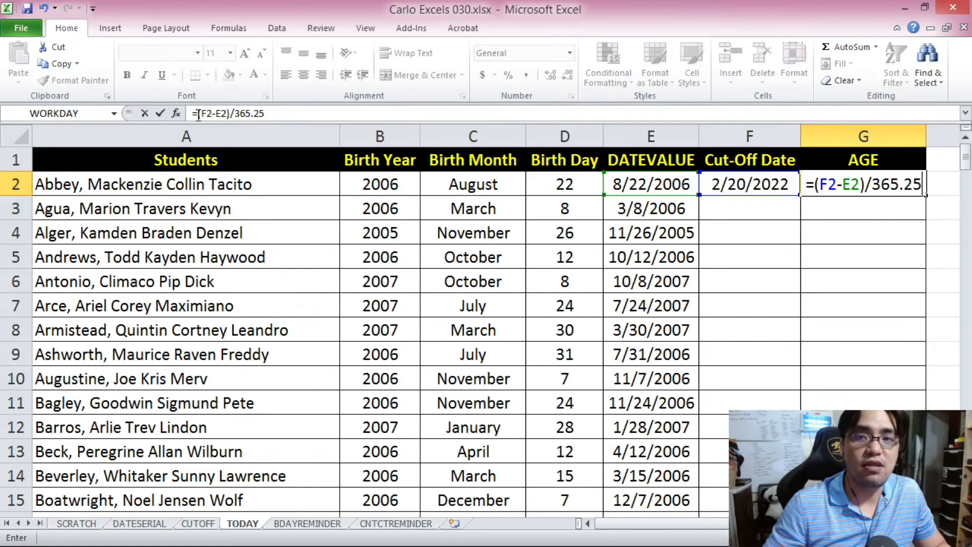
text(ROUNDDOW)
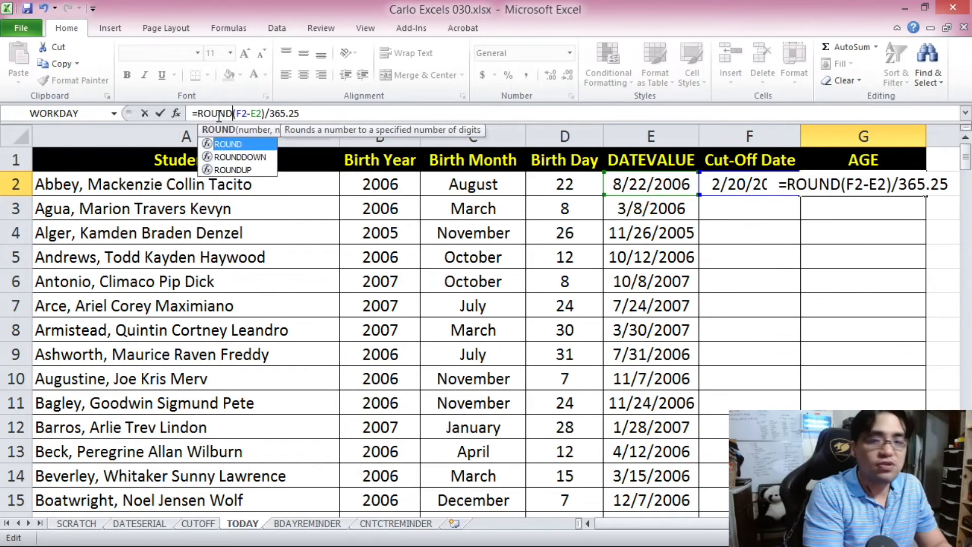
text(N()
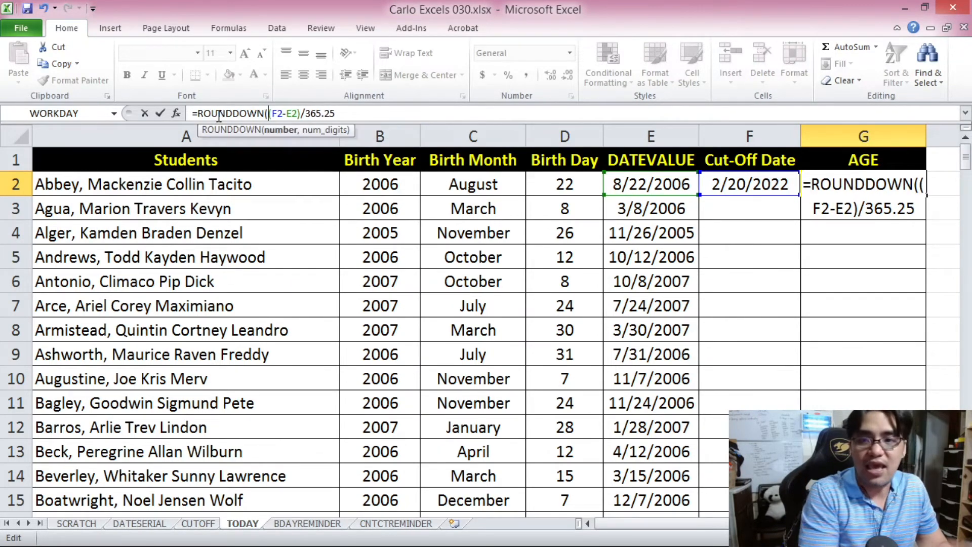
text(,0))
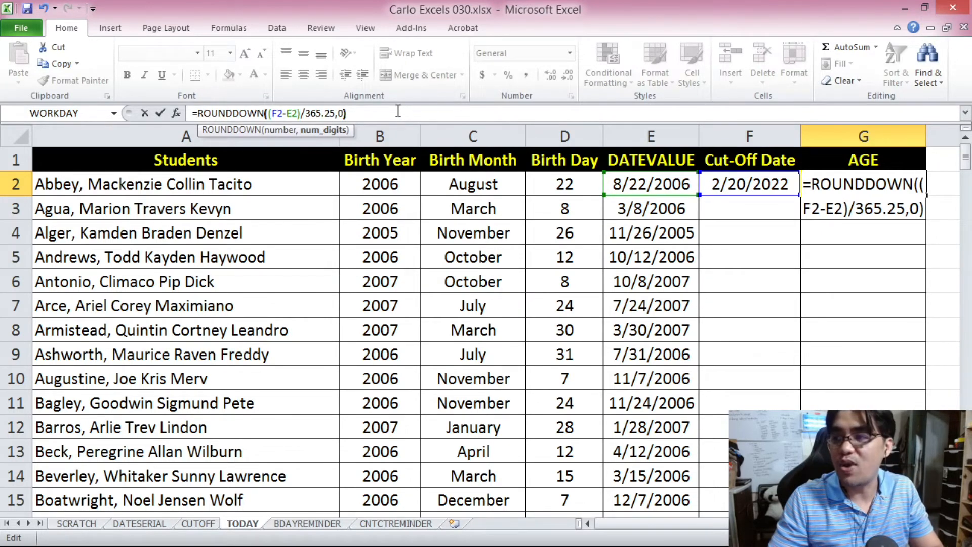
key(Return)
click(859, 191)
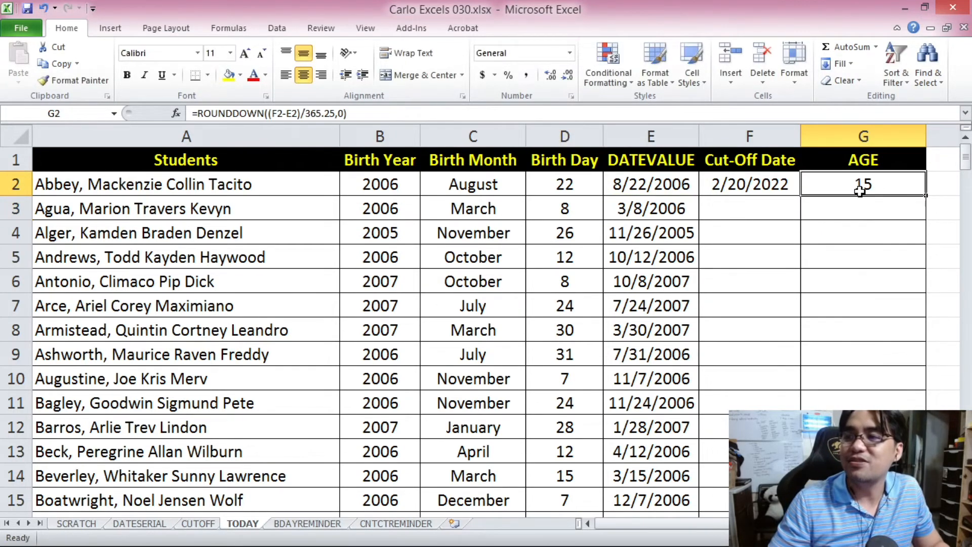
click(233, 184)
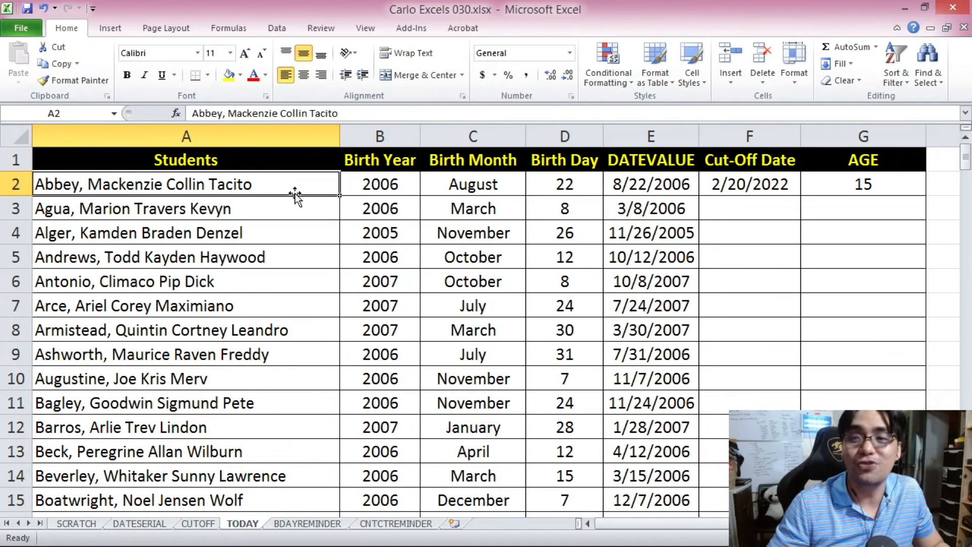
click(723, 185)
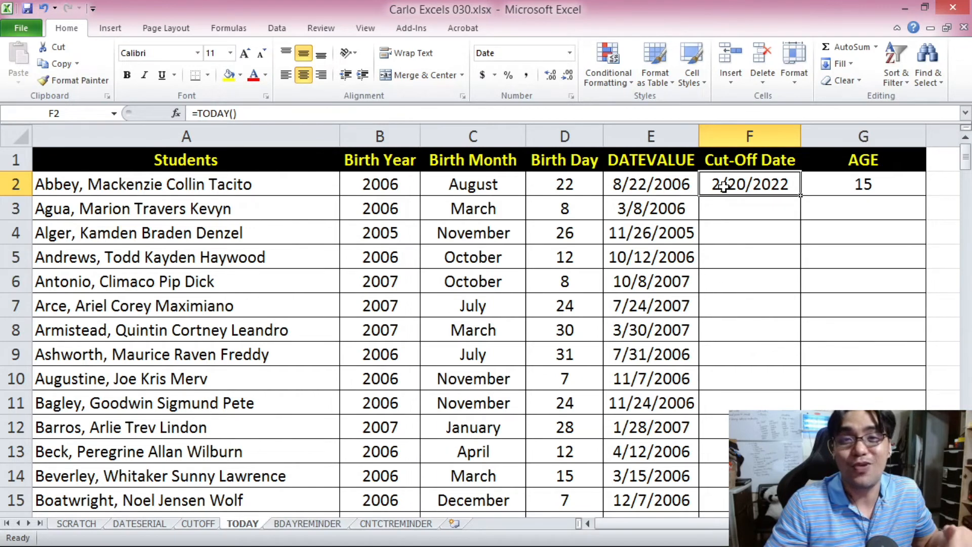
click(841, 185)
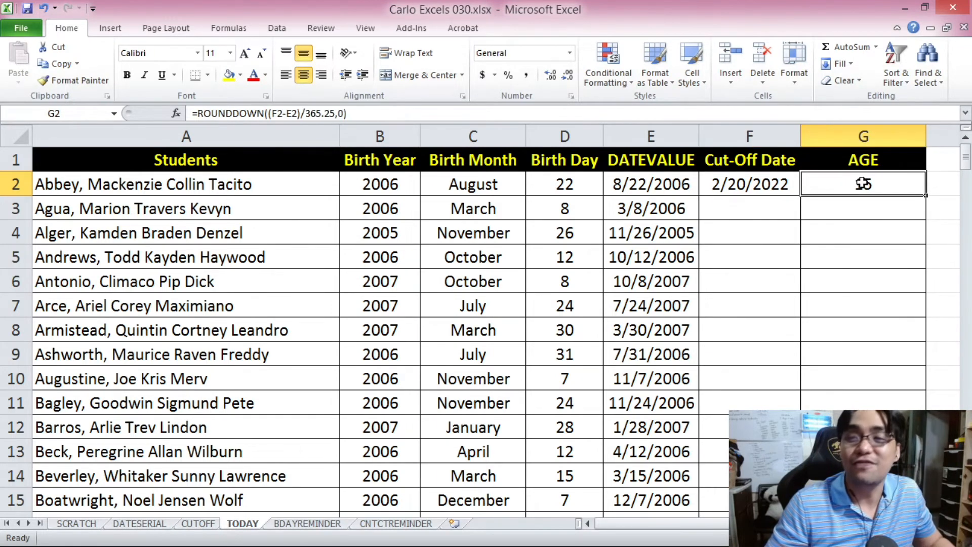
Step: Copy the TODAY cut-off date and age formula in F2:G2 down to row 201 for all students
drag(779, 184, 850, 189)
key(ctrl+c)
drag(965, 159, 965, 501)
shift+click(860, 501)
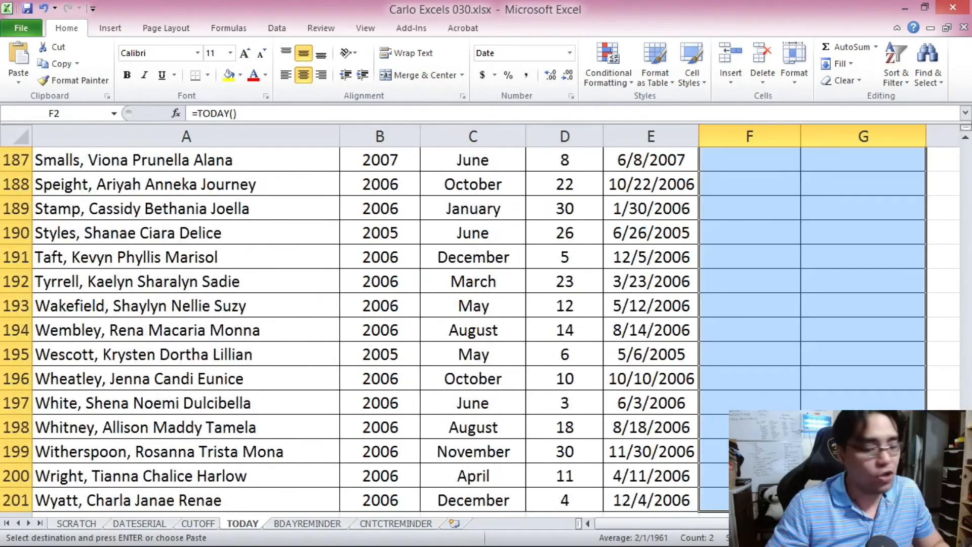
key(ctrl+v)
click(882, 303)
mouse_move(966, 152)
mouse_down()
mouse_move(967, 213)
mouse_move(958, 163)
mouse_up()
Step: Switch to the BDAYREMINDER sheet and inspect the first student's DATEVALUE birth date in E2
key(ctrl+Page_Down)
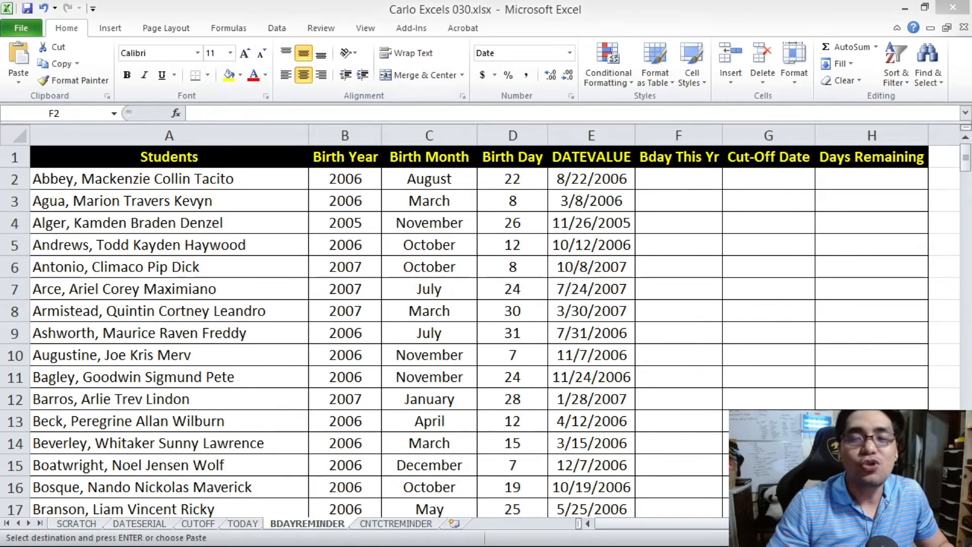
click(208, 181)
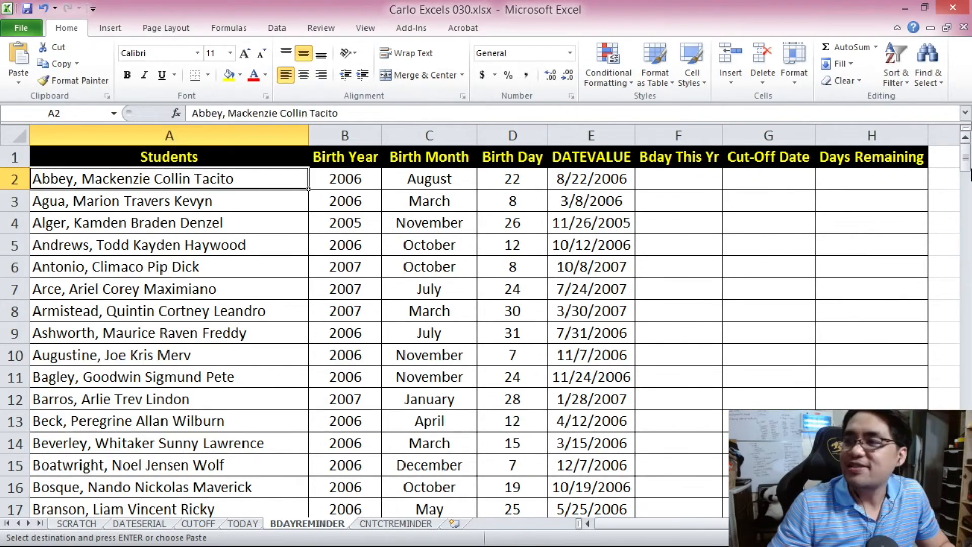
mouse_move(966, 159)
mouse_down()
mouse_move(970, 451)
mouse_move(968, 146)
mouse_up()
click(604, 181)
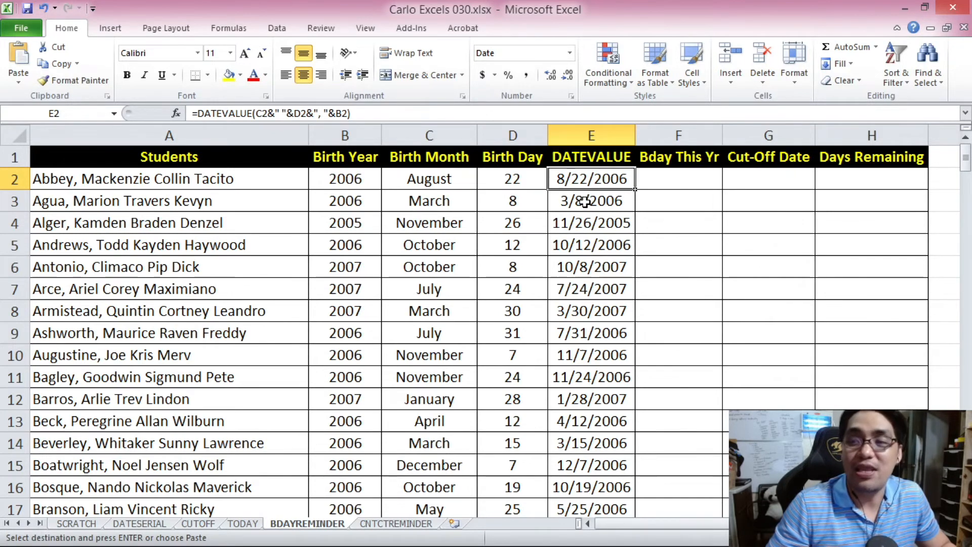
Step: Start the first student's Bday This Yr formula in F2 with the current year, =DATE(YEAR(TODAY())
click(683, 176)
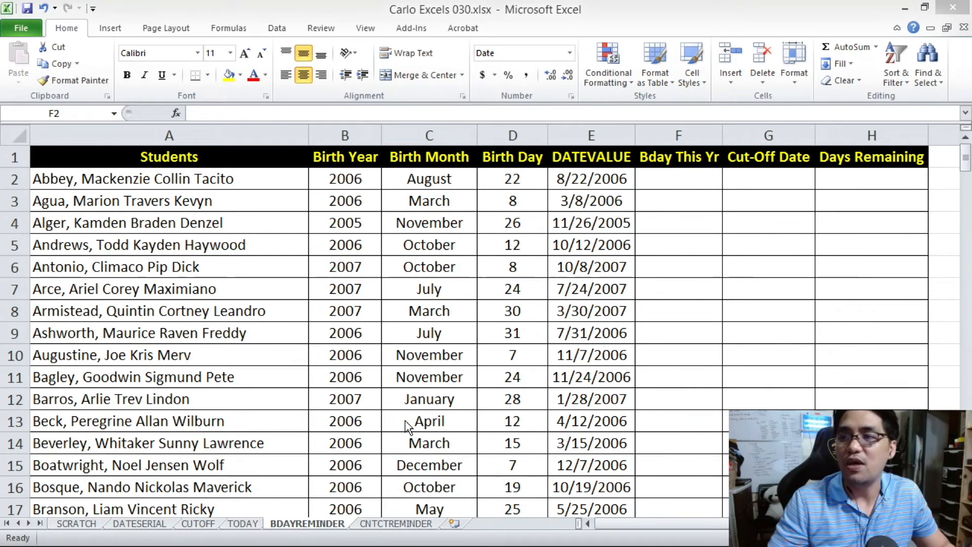
key(F2)
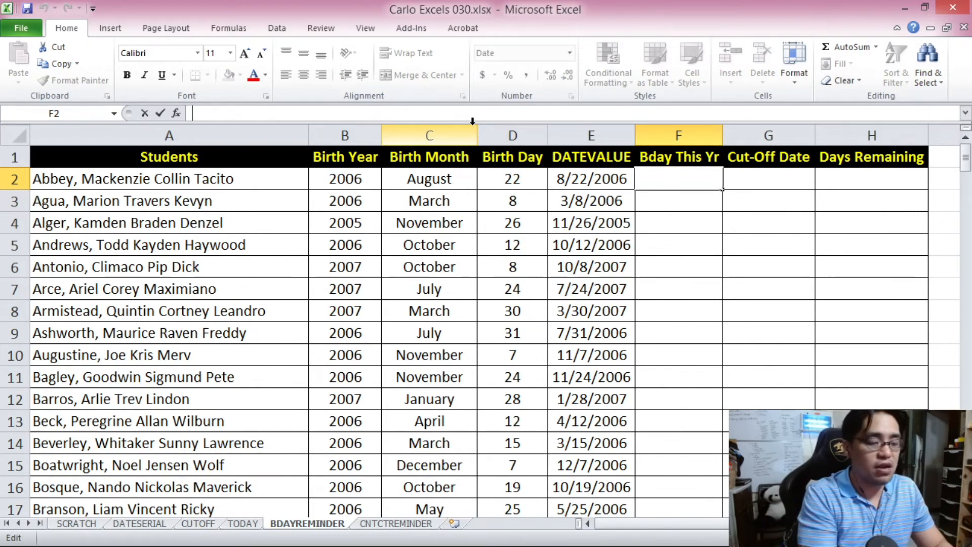
text(=DATE()
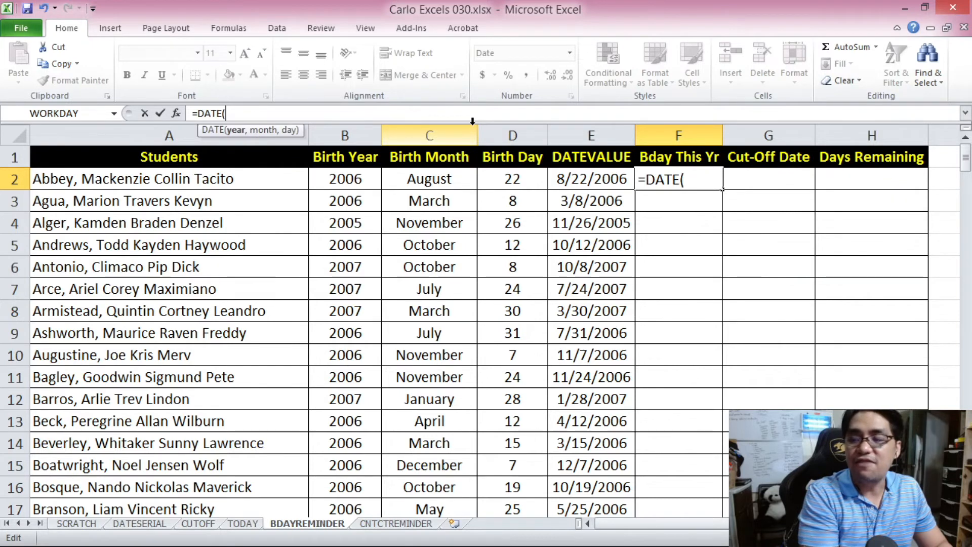
text(YEAR)
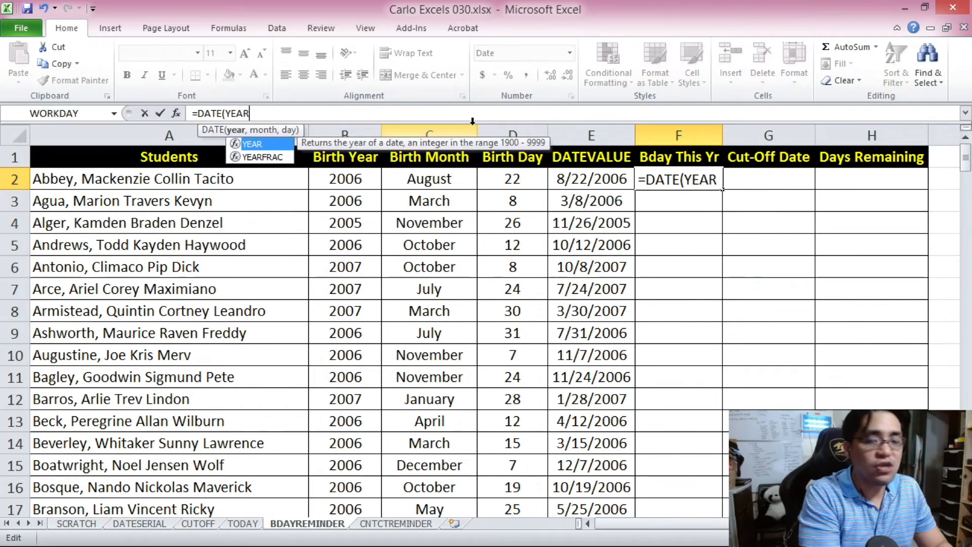
text(()
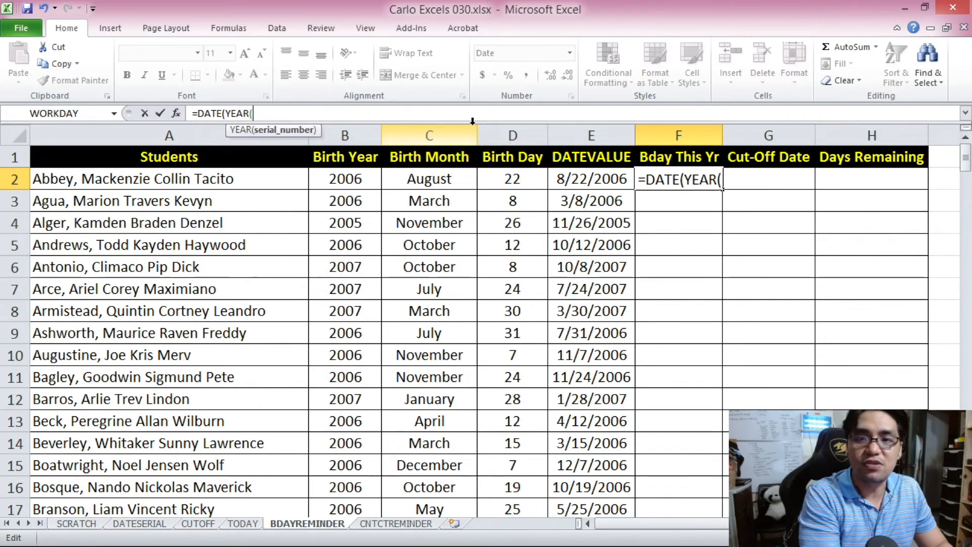
text(TODAY())
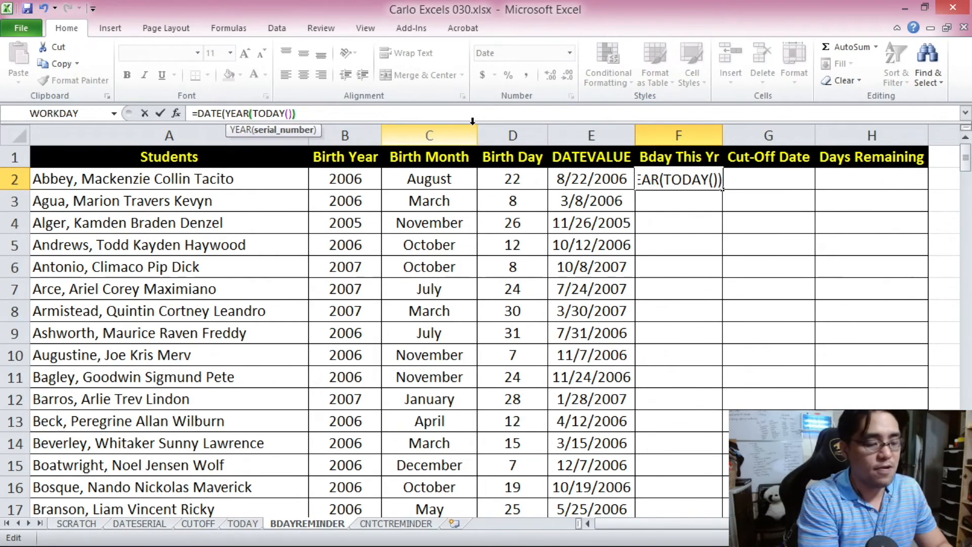
Step: Complete the F2 formula with the birth month and day as =DATE(YEAR(TODAY()),MONTH(E2),DAY(E2)) and compare it with the birth date in E2
text(),MONT)
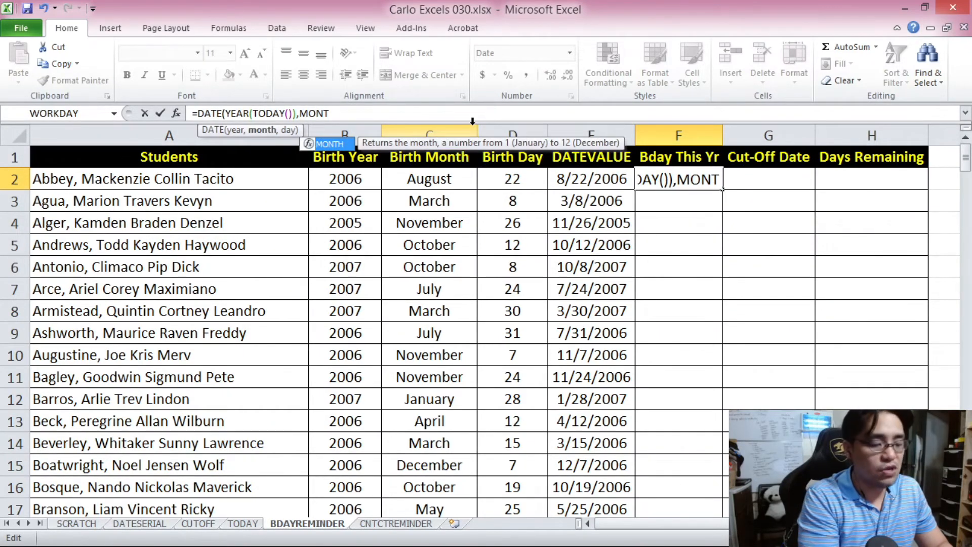
text(H()
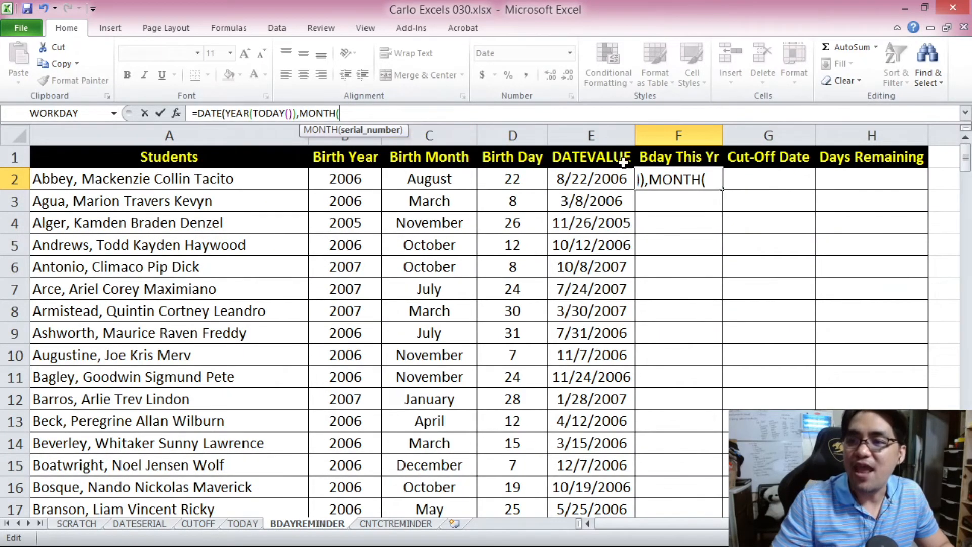
click(596, 180)
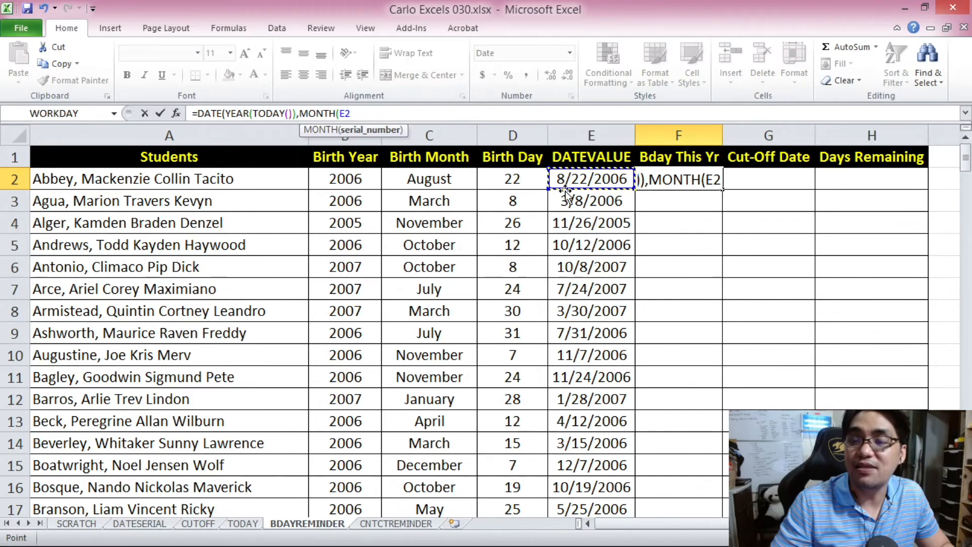
text())
text(,DA)
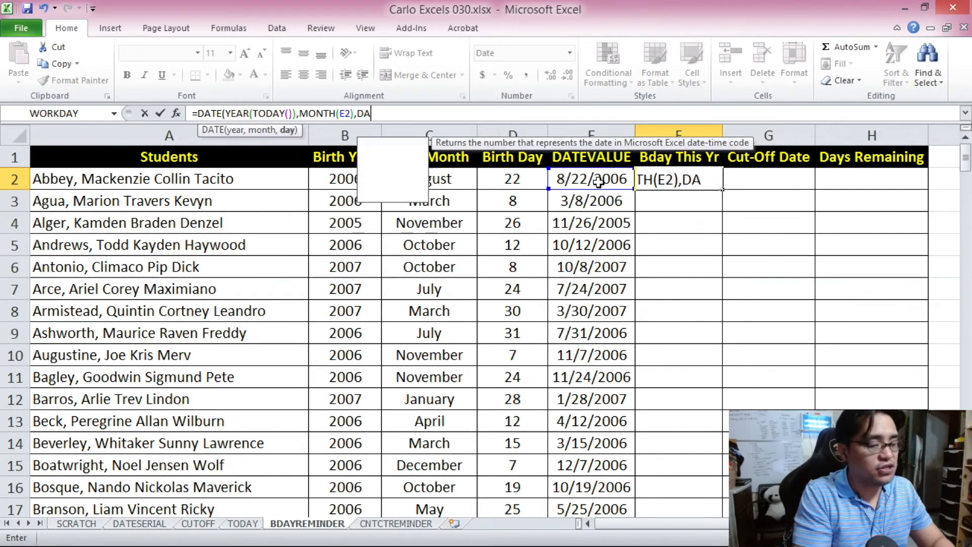
text(Y()
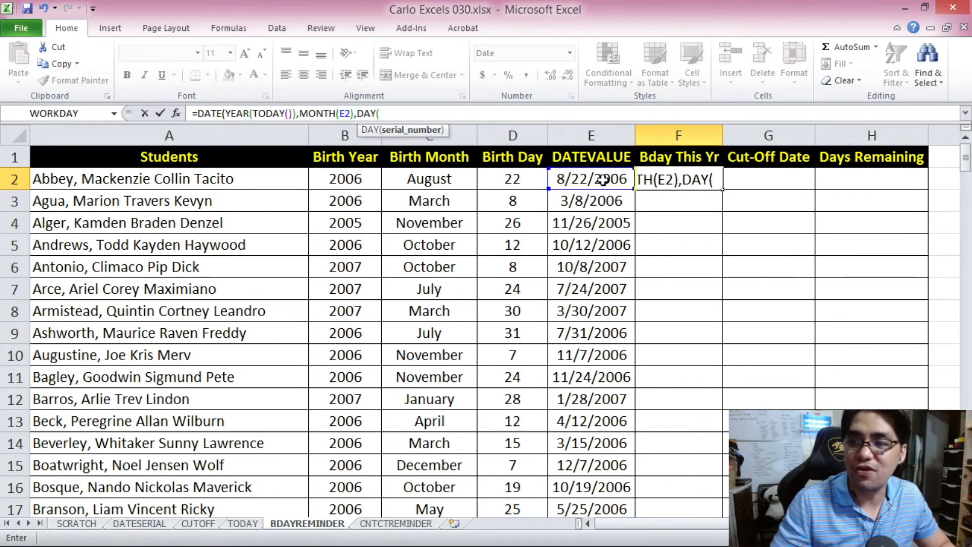
click(591, 180)
text()))
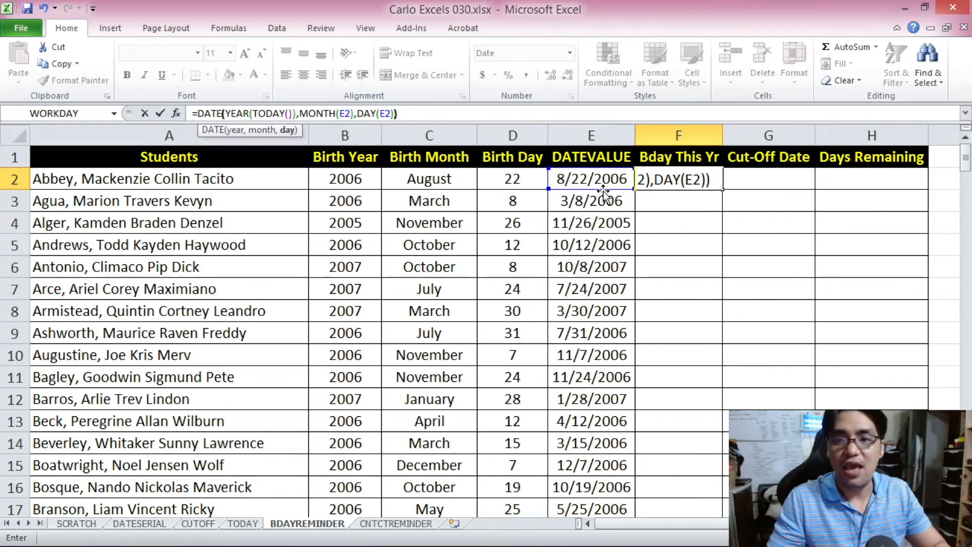
key(Return)
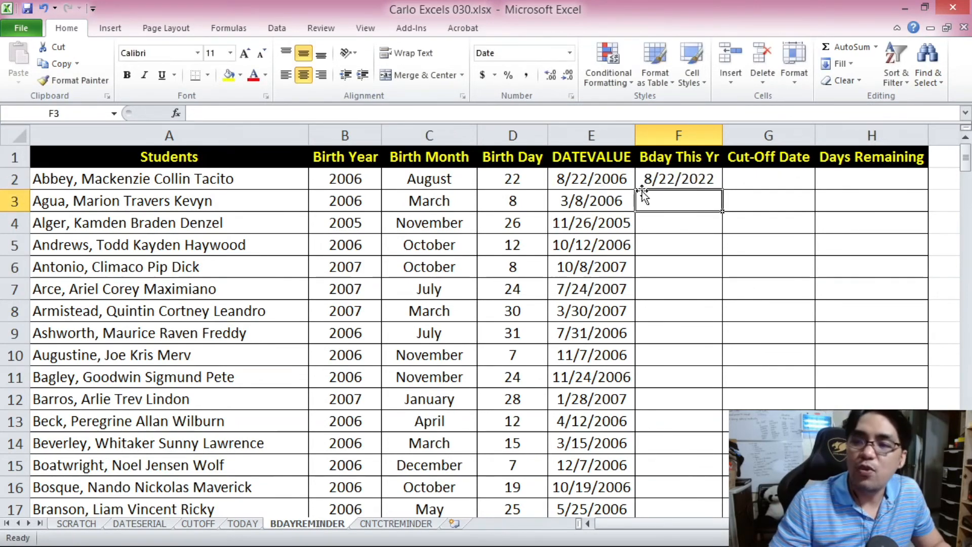
click(671, 180)
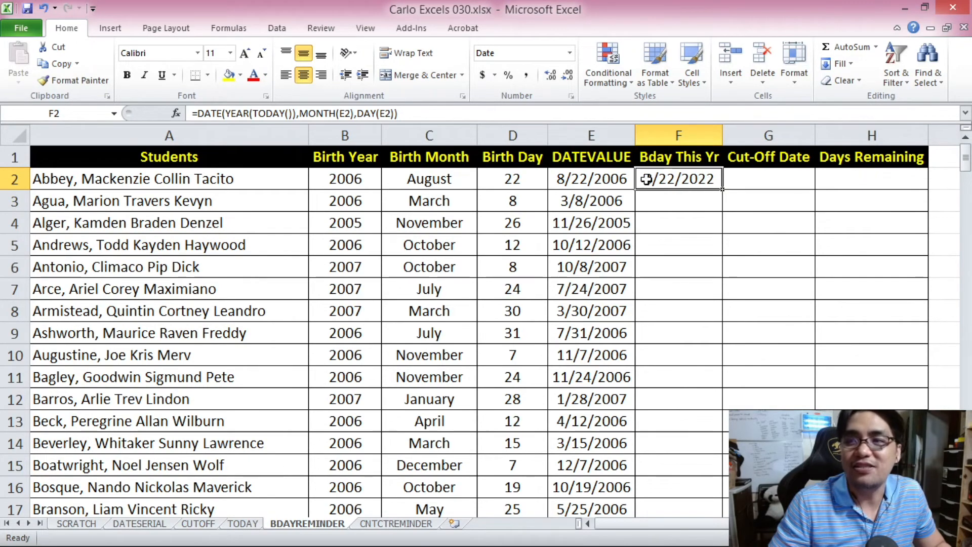
click(610, 175)
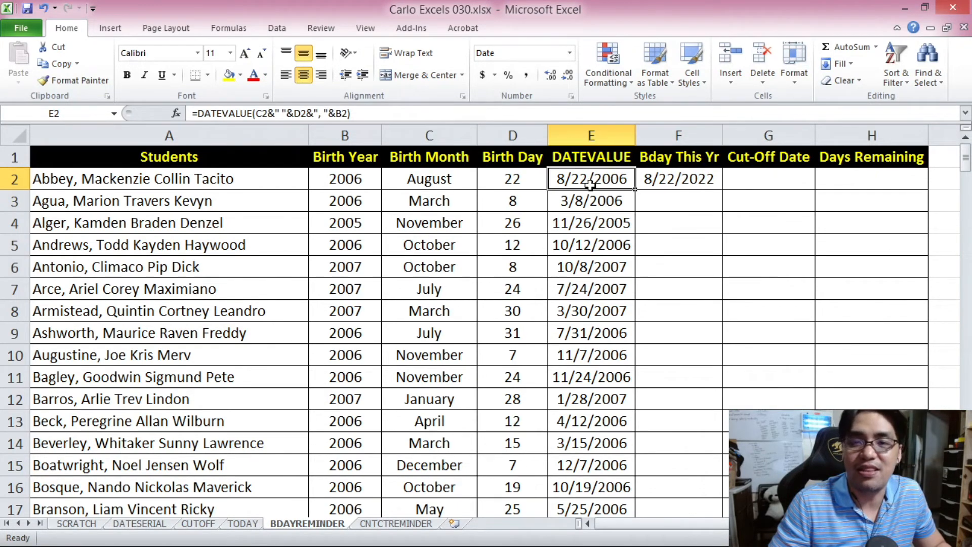
click(669, 181)
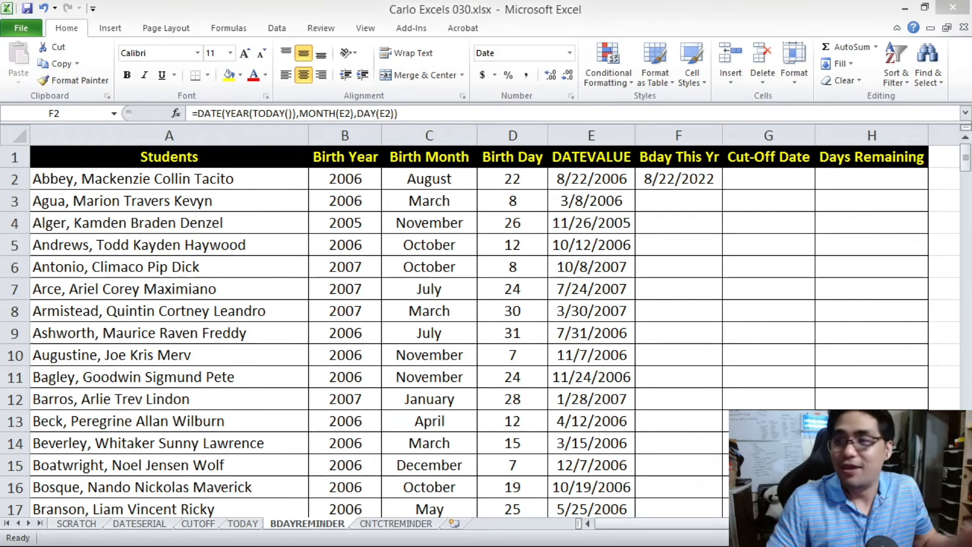
click(684, 182)
Step: Enter =TODAY() as the first student's cut-off date in G2
click(774, 173)
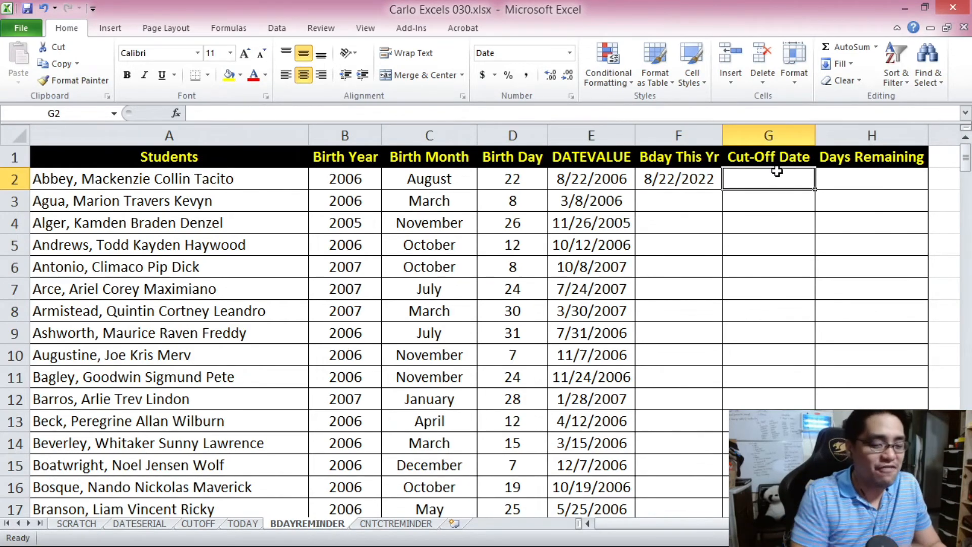
text(=TODAY())
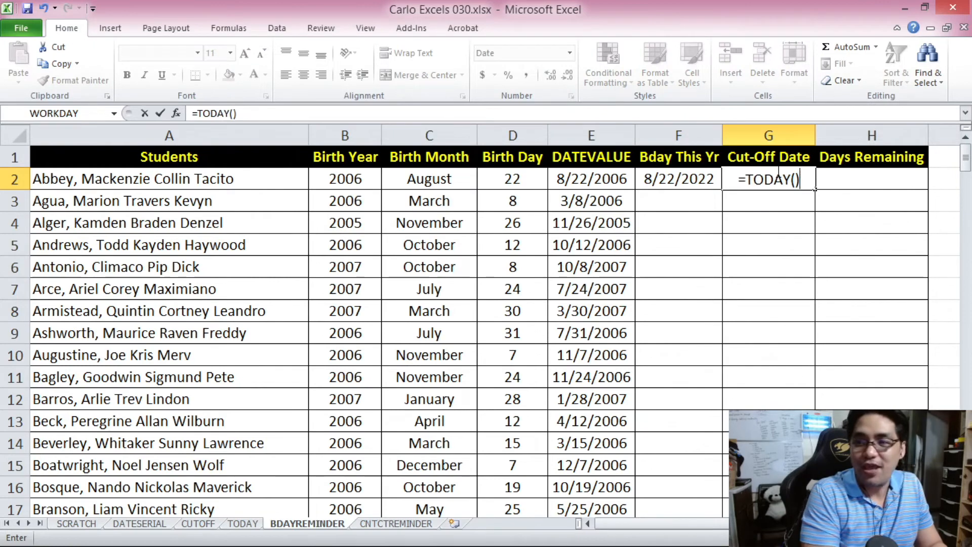
key(Return)
click(777, 174)
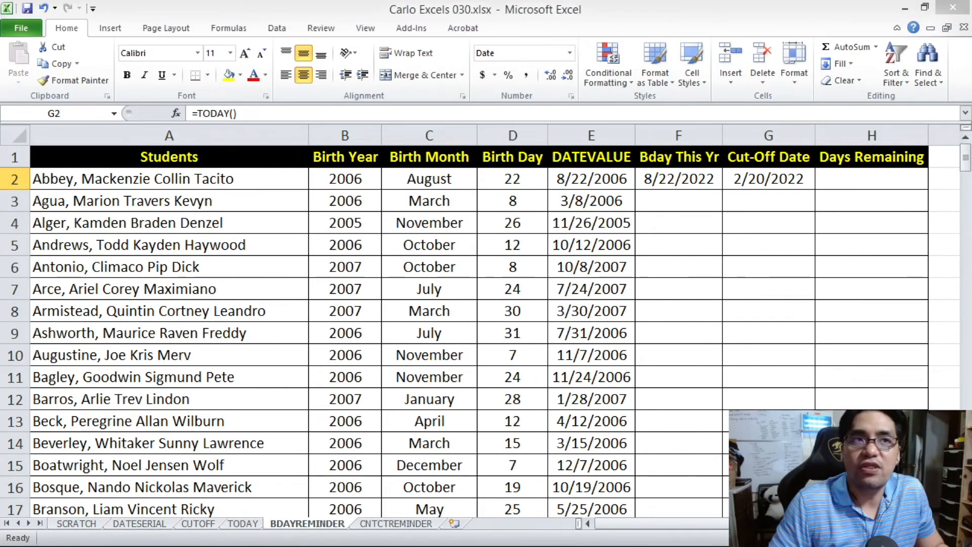
click(723, 178)
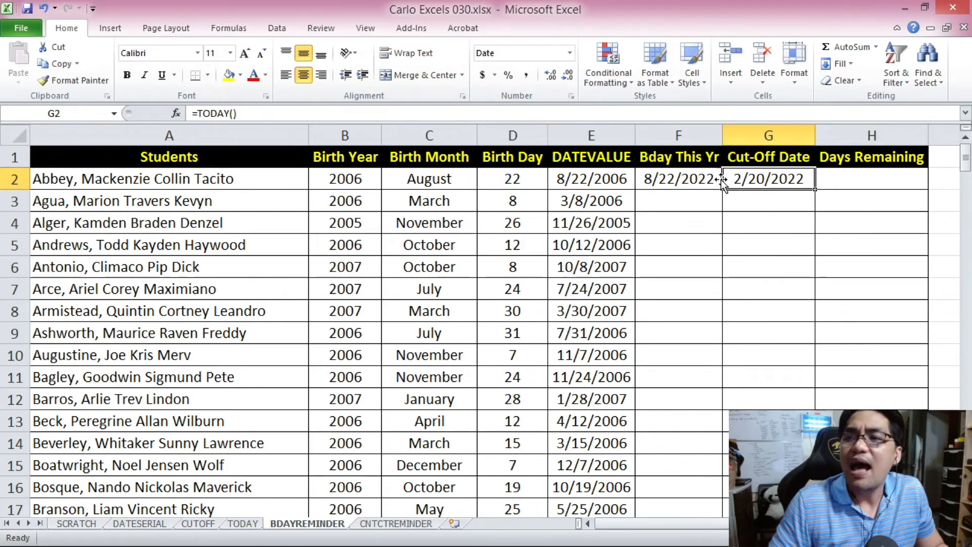
Step: Calculate the first student's days remaining in H2 with the formula =F2-G2
click(690, 175)
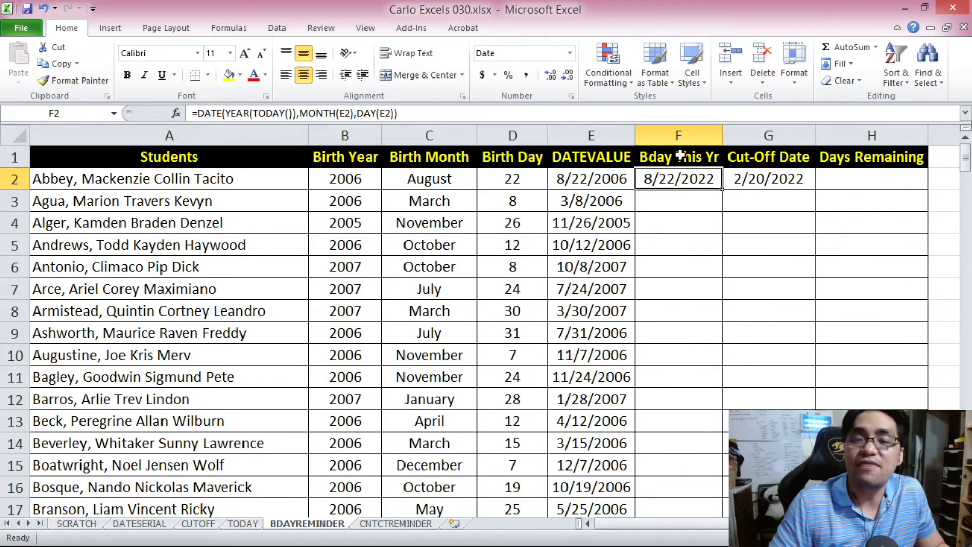
click(769, 173)
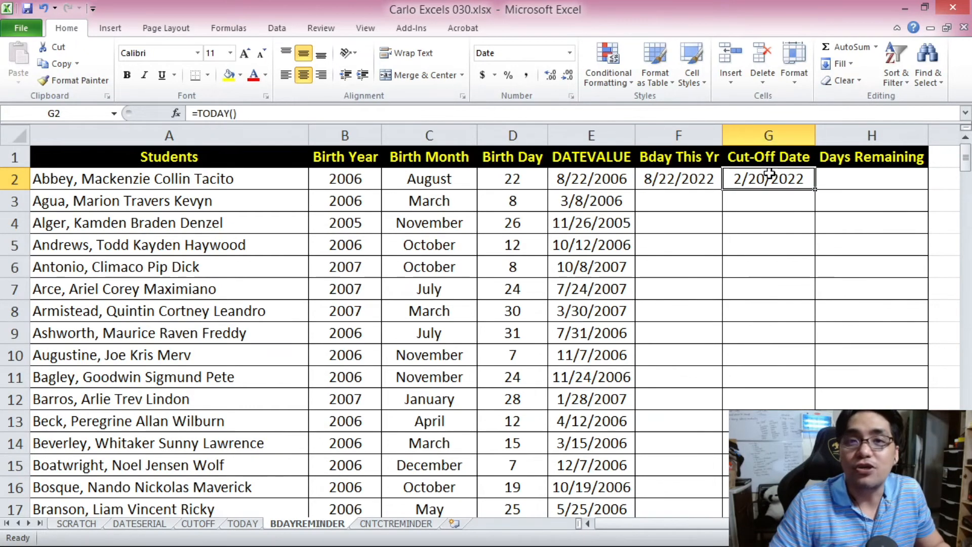
click(849, 172)
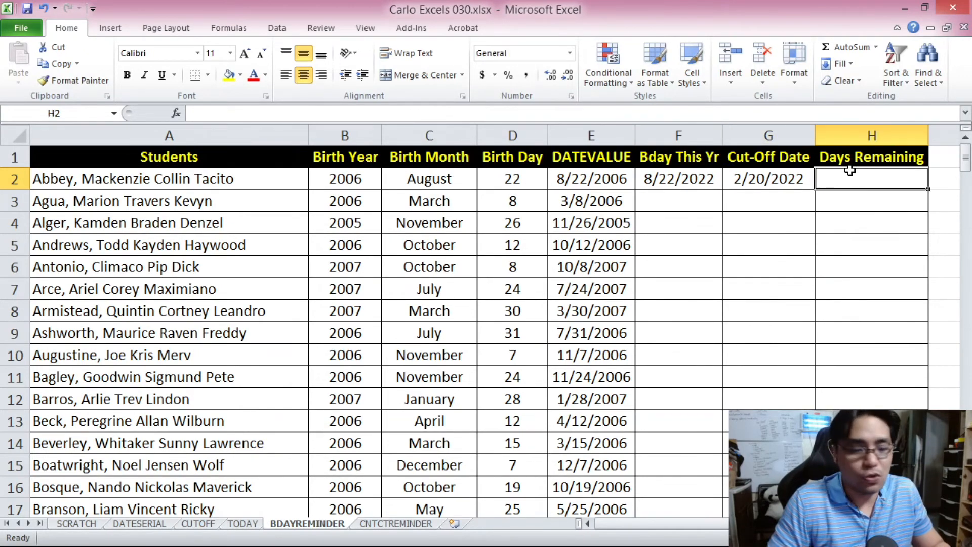
text(=)
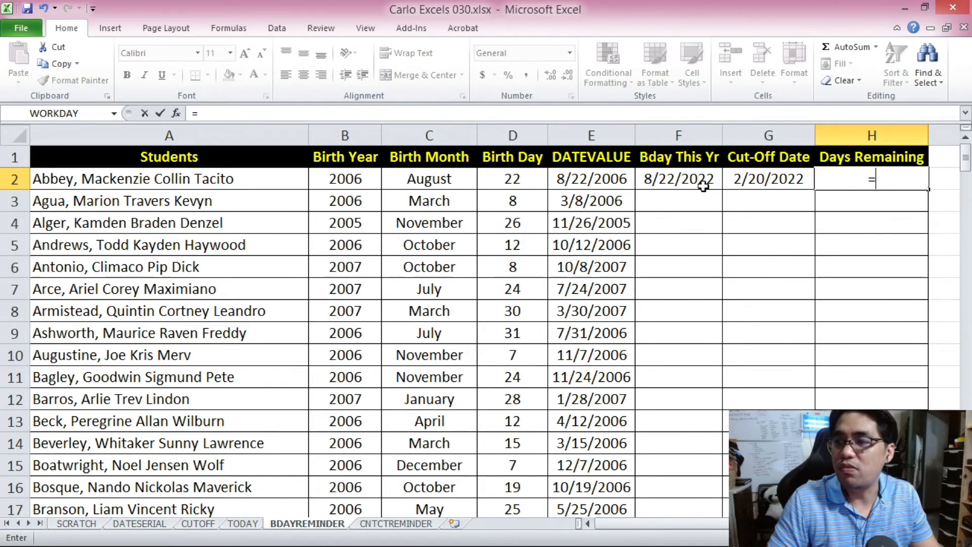
click(691, 182)
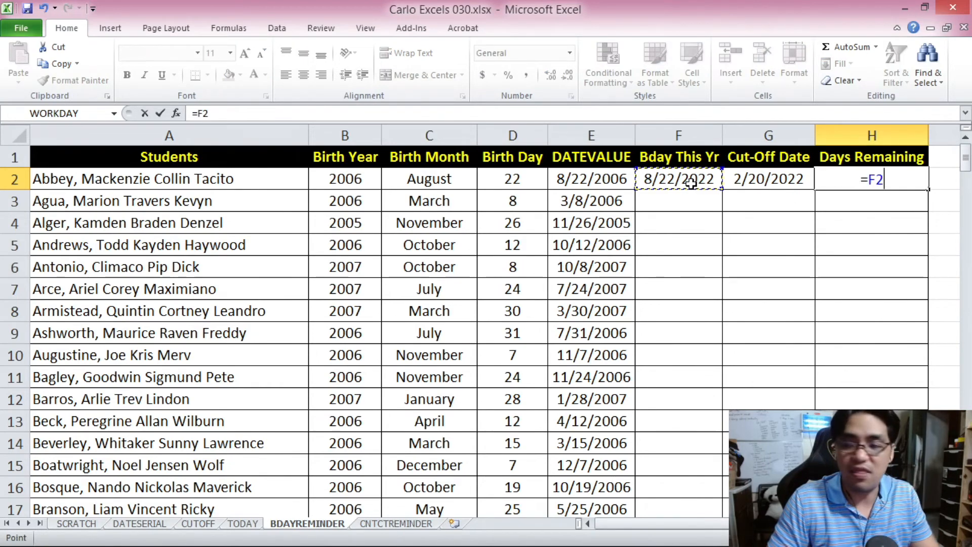
text(-)
click(765, 180)
key(Return)
click(875, 184)
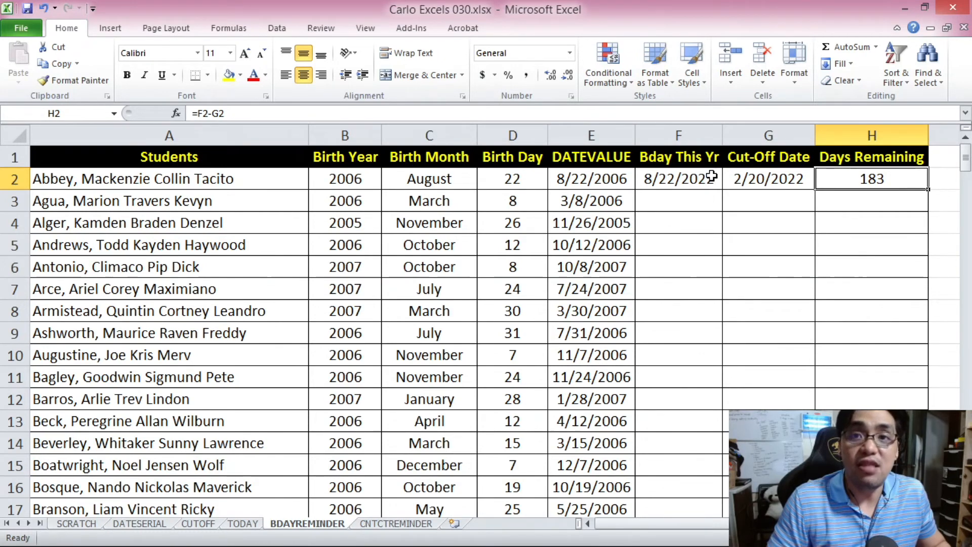
Step: Review the first student's birthday this year, cut-off date and days remaining formulas in F2, G2 and H2
click(692, 172)
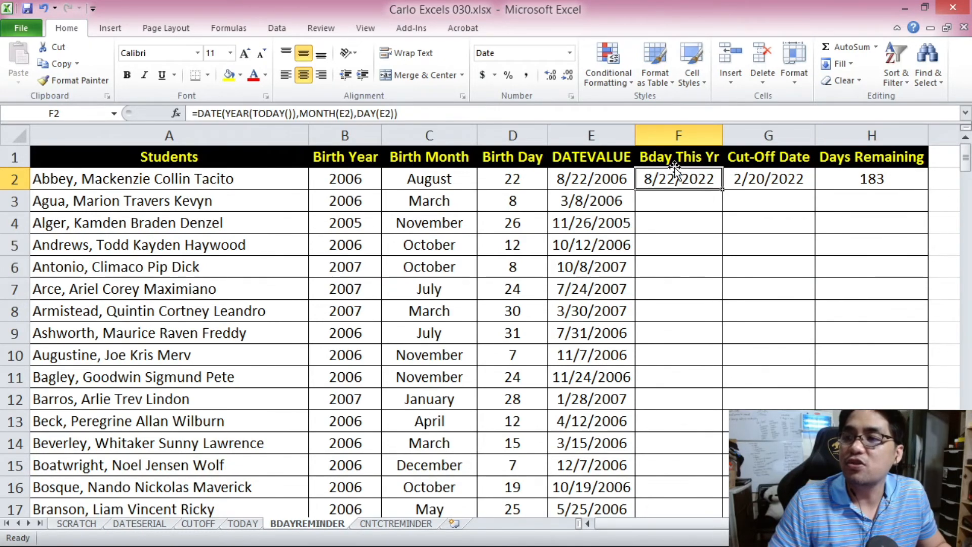
click(758, 181)
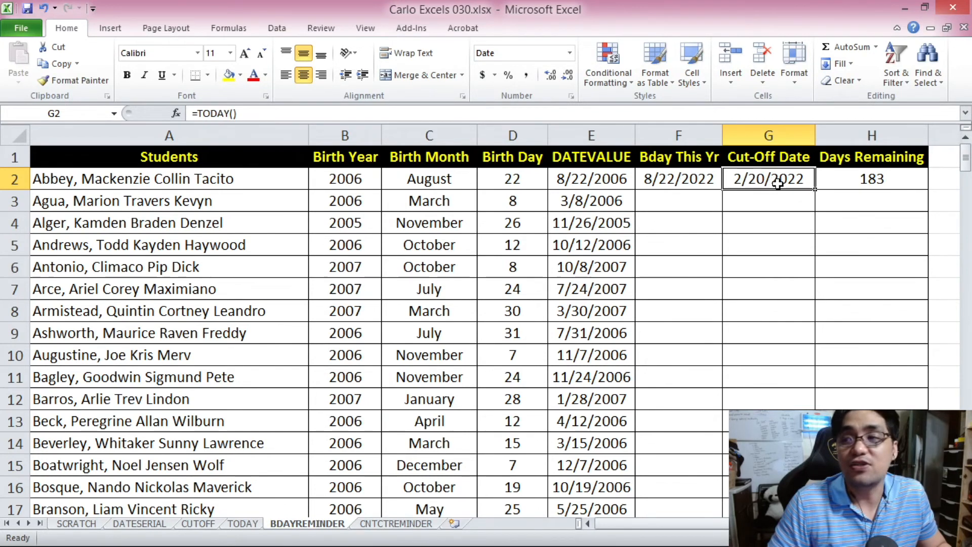
click(851, 184)
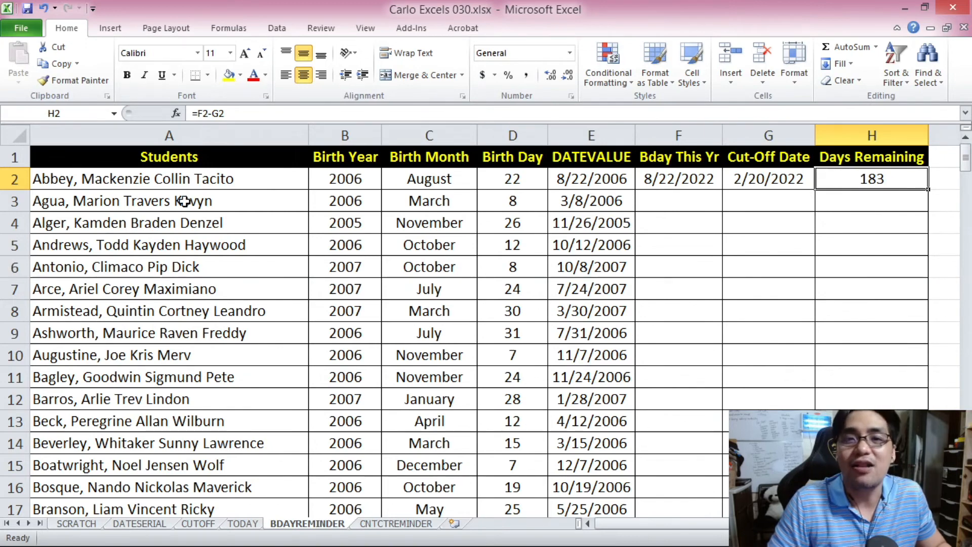
click(175, 180)
click(676, 181)
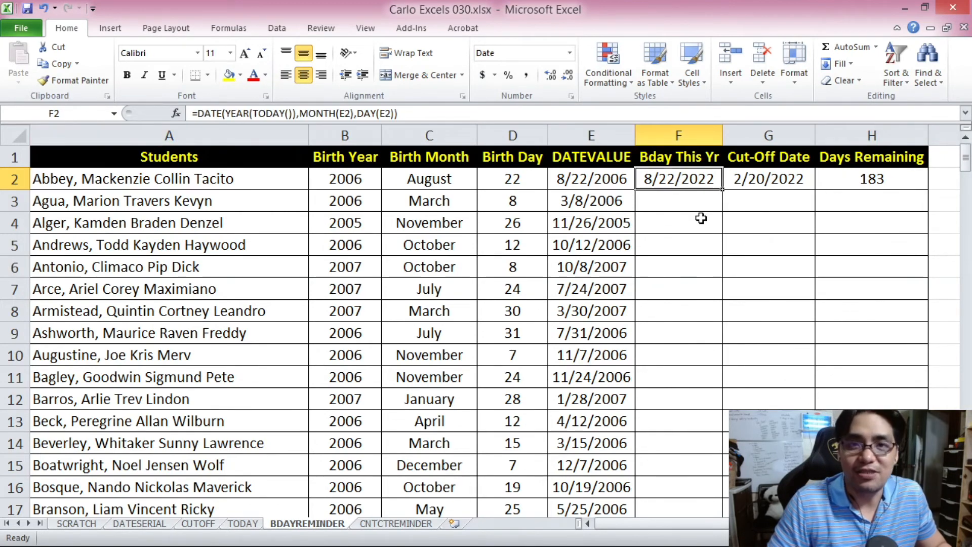
key(ctrl+Home)
click(659, 200)
click(681, 183)
click(785, 186)
click(829, 188)
Step: Copy the formulas in F2:H2 down to row 201 for all the remaining students
click(692, 180)
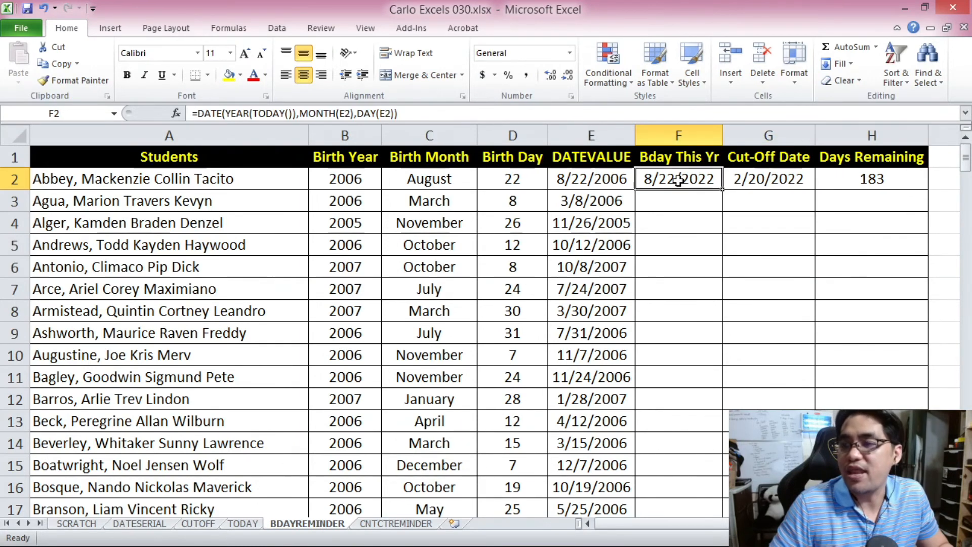
drag(692, 181, 841, 183)
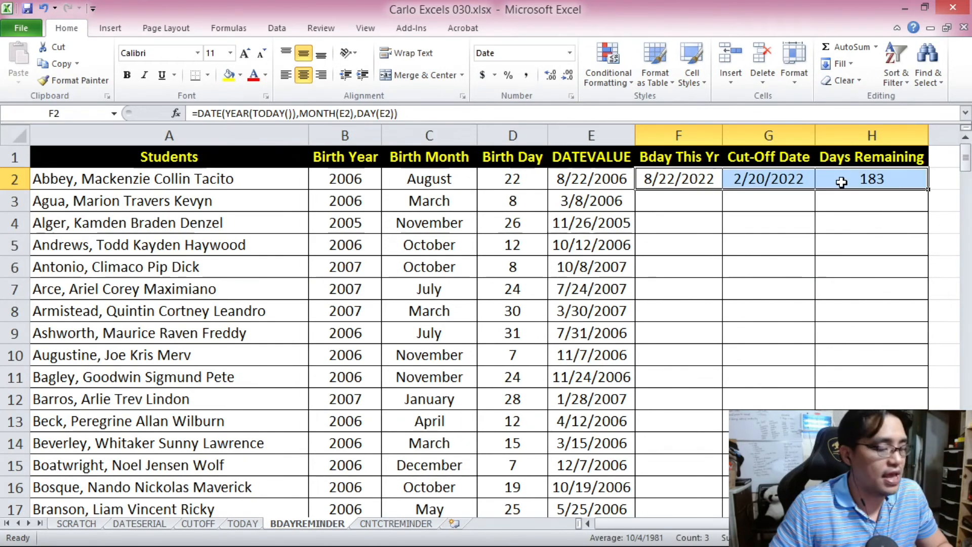
key(ctrl+c)
drag(965, 169, 964, 217)
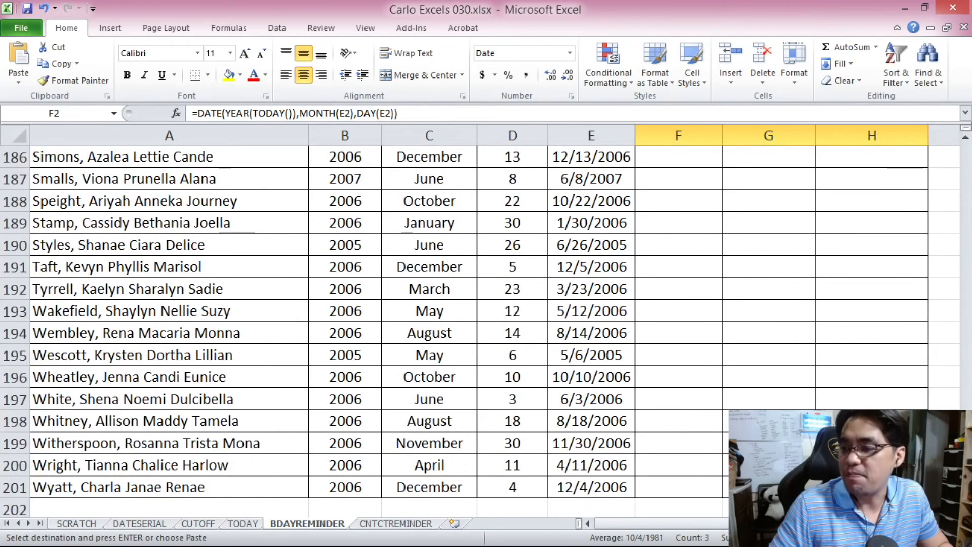
shift+click(872, 487)
key(ctrl+v)
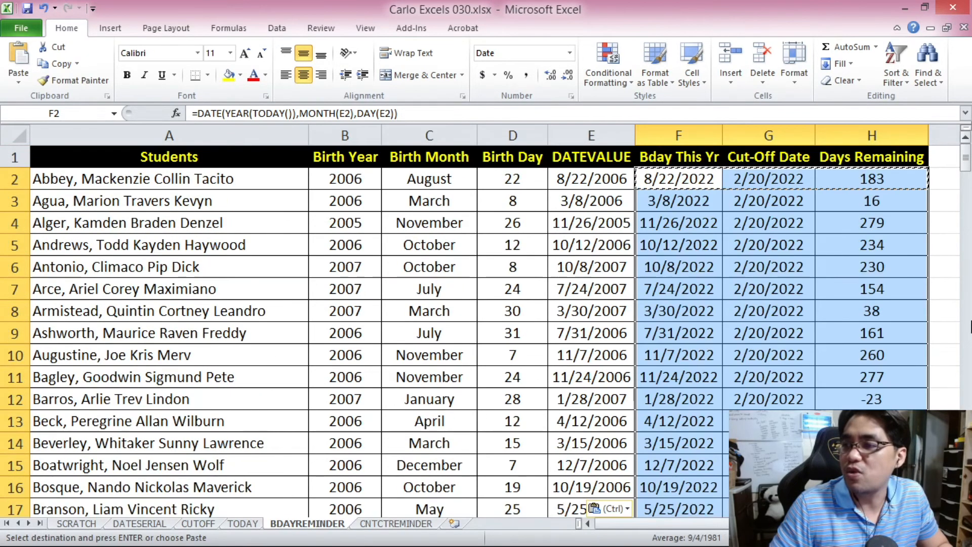
Step: Review the copied Days Remaining values and examine the row of the student whose birthday falls on the cut-off date
click(901, 202)
drag(965, 161, 967, 195)
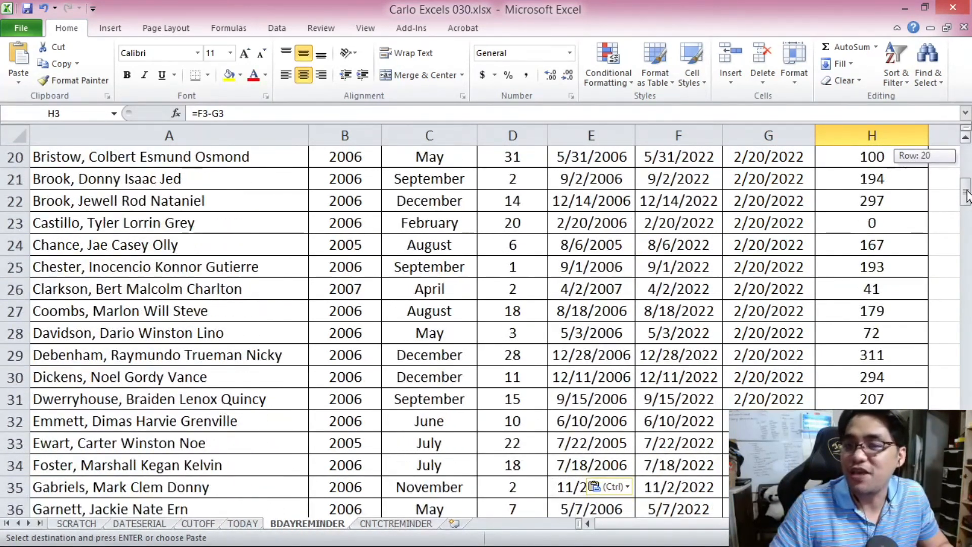
drag(893, 222, 165, 222)
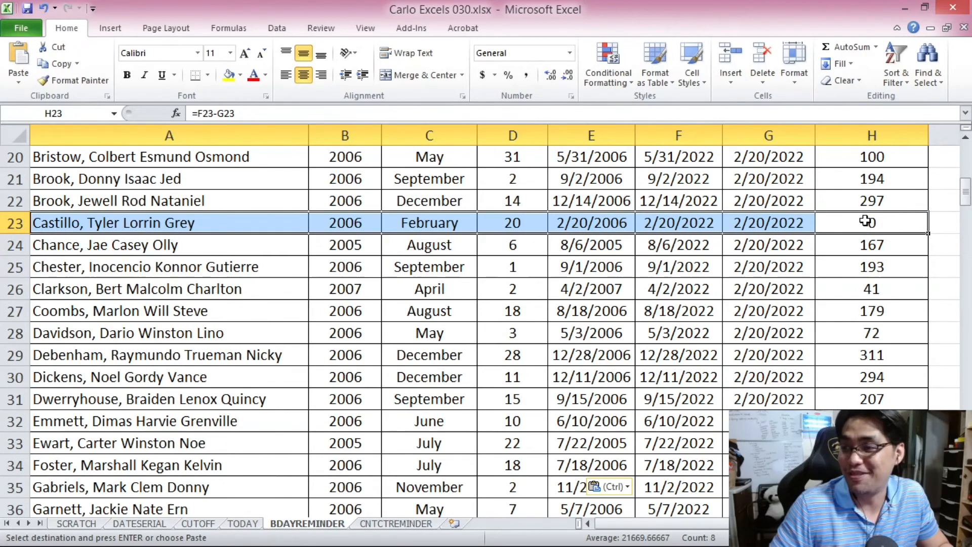
click(866, 221)
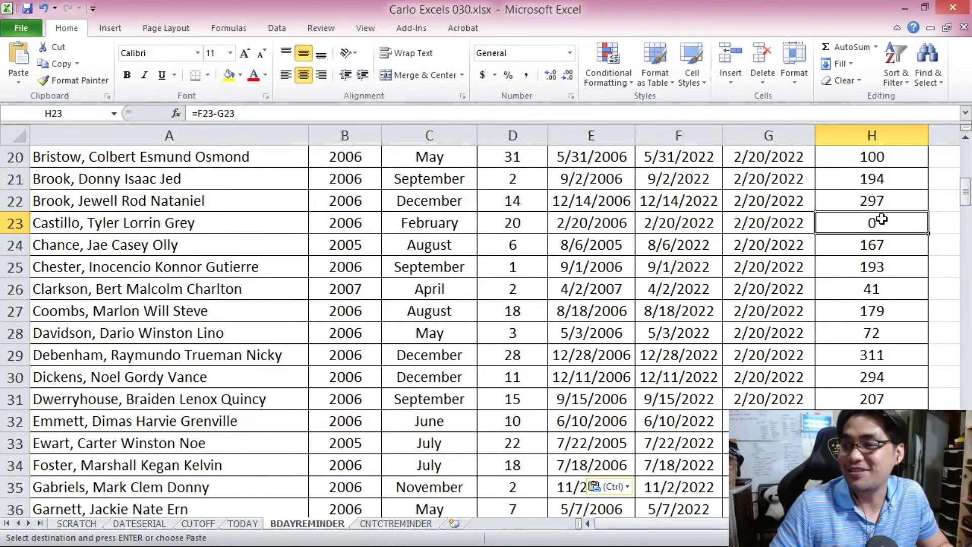
mouse_move(965, 191)
mouse_down()
mouse_move(966, 200)
mouse_move(965, 152)
mouse_move(965, 199)
mouse_up()
Step: Apply blue gradient-fill data bars as conditional formatting to the Days Remaining values in H2:H201
click(894, 182)
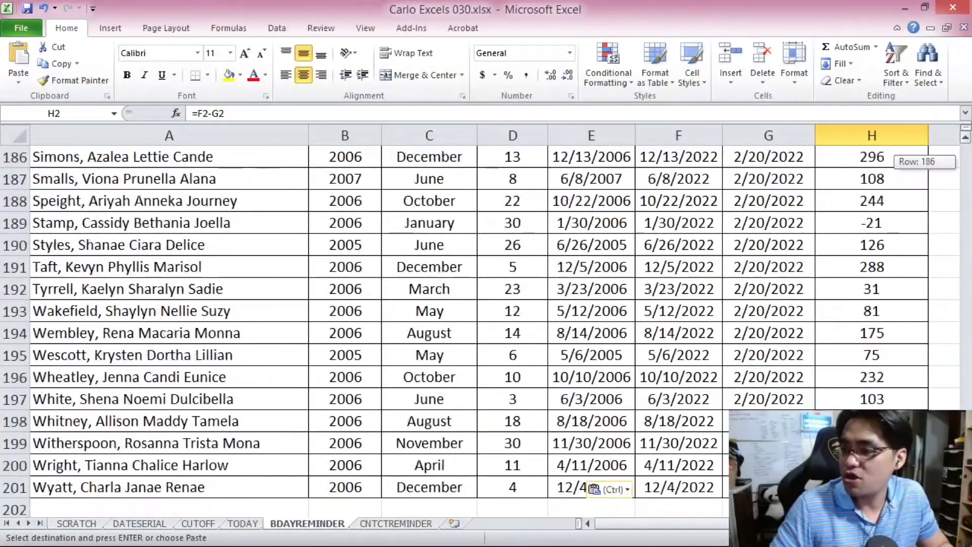
shift+click(894, 487)
drag(966, 491, 955, 134)
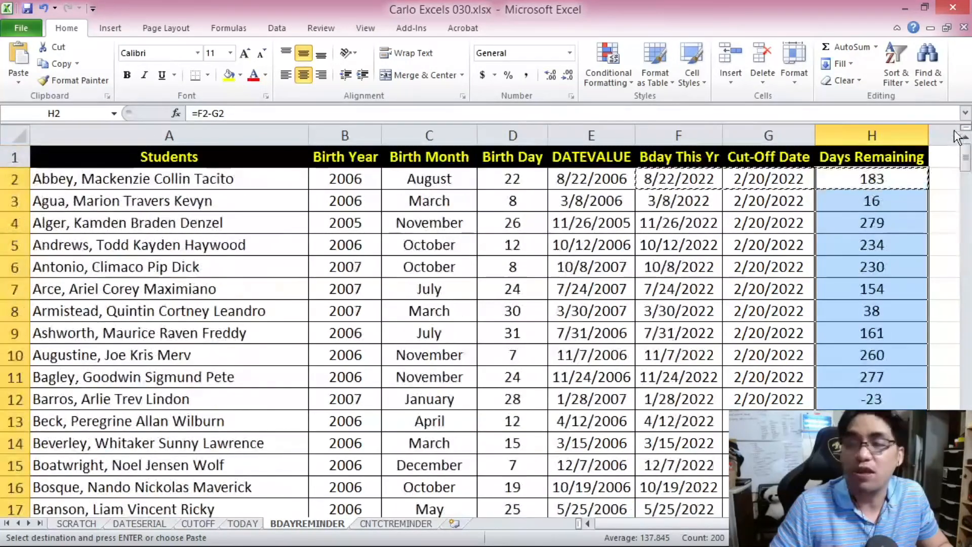
click(603, 81)
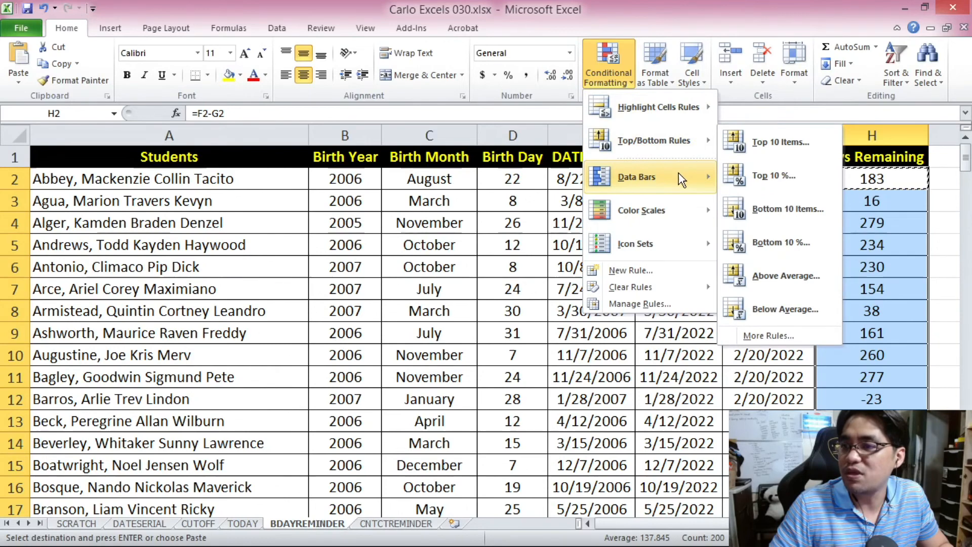
mouse_move(680, 178)
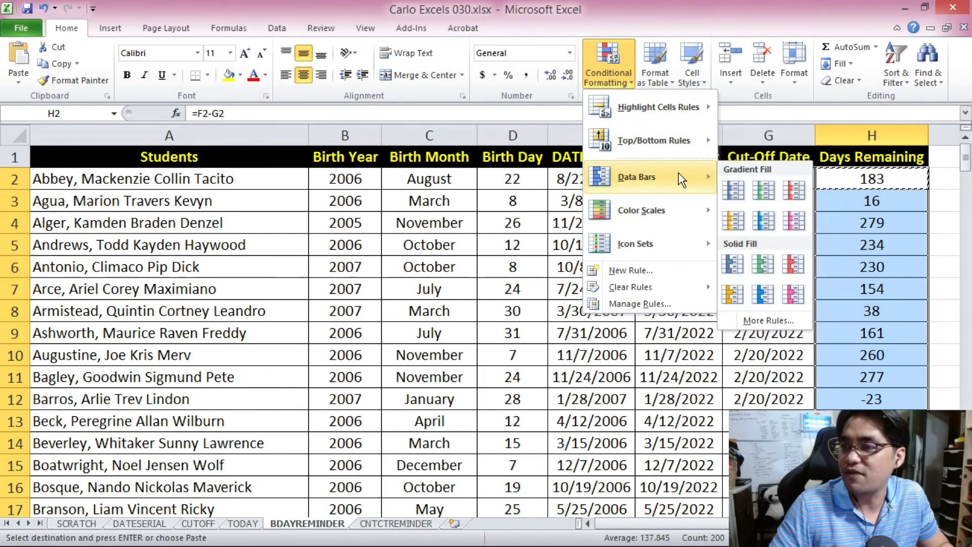
click(732, 192)
Step: Examine the data bars in the Days Remaining column, comparing upcoming birthdays with those already past
click(871, 222)
mouse_move(965, 161)
mouse_down()
mouse_move(967, 173)
mouse_move(966, 158)
mouse_up()
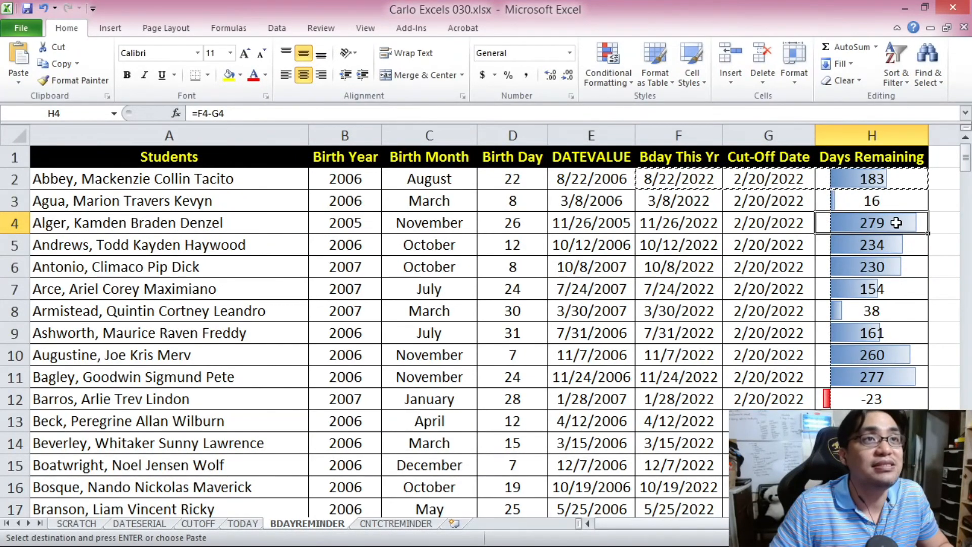
drag(966, 163, 967, 180)
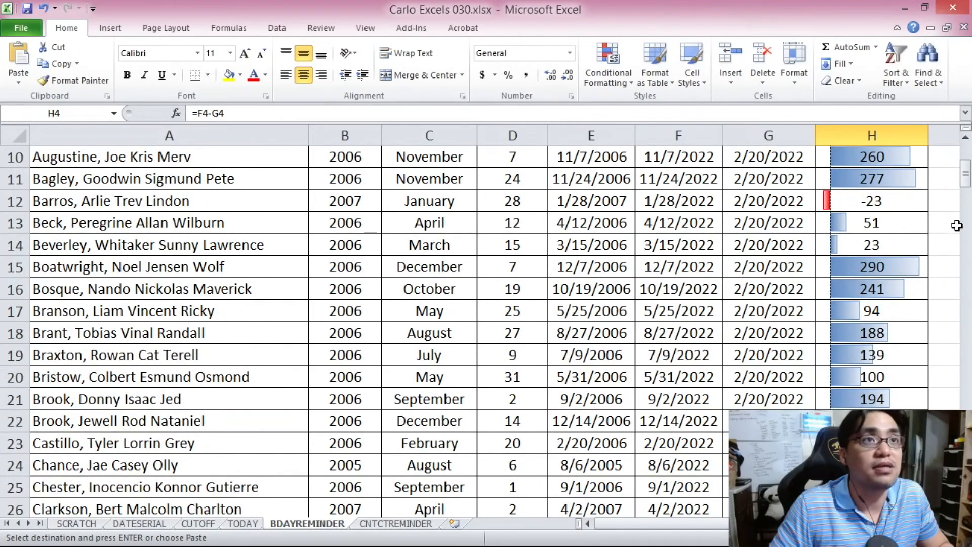
drag(966, 183, 967, 242)
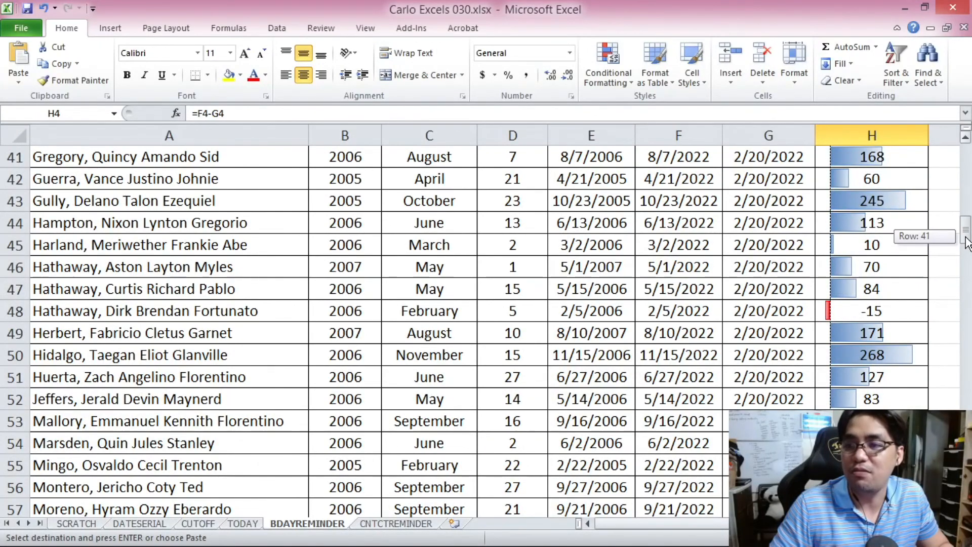
drag(967, 242, 966, 159)
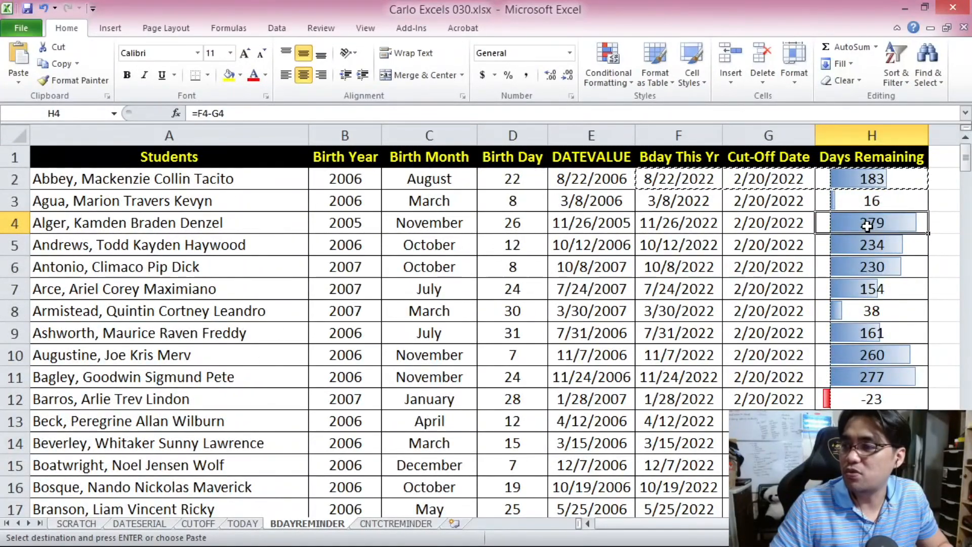
Step: Sort the entire student table by Days Remaining in ascending order
key(ctrl+a)
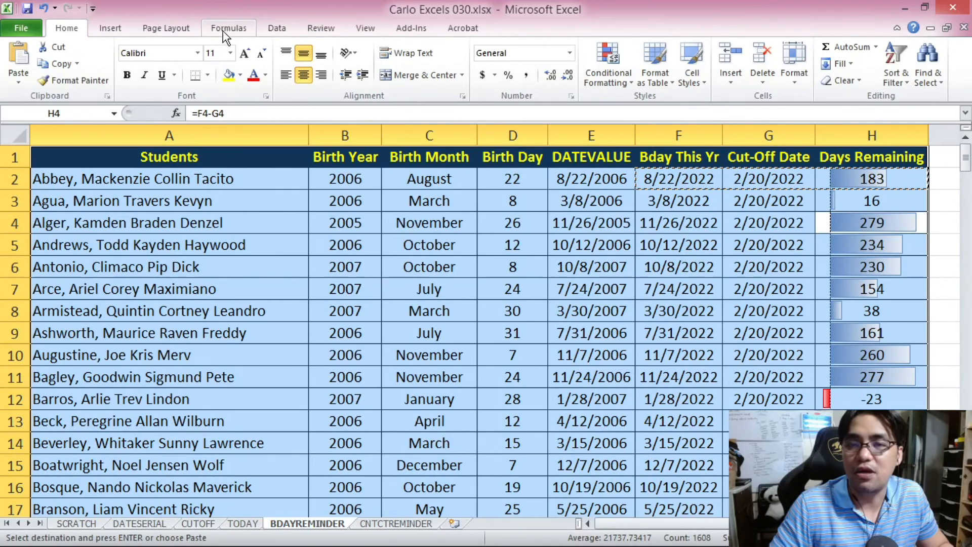
click(277, 29)
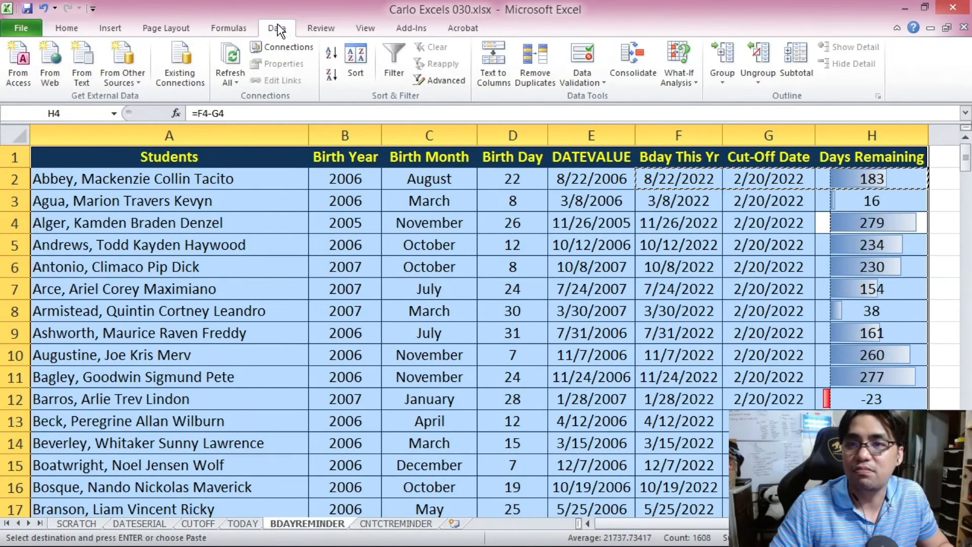
click(329, 51)
click(850, 194)
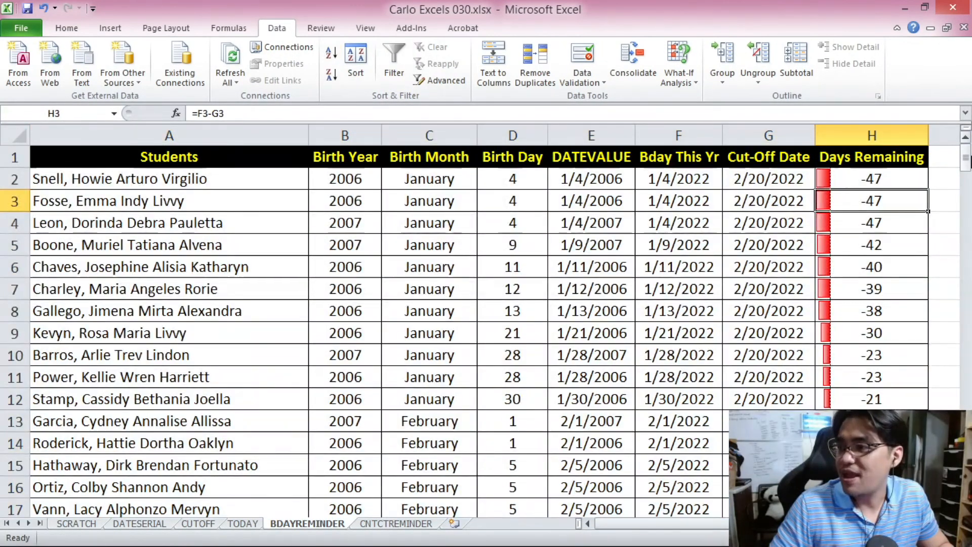
Step: Review the sorted list from the student whose birthday is on the cut-off date through the latest birthdays of the year
drag(968, 160, 968, 204)
click(916, 171)
drag(903, 225, 172, 213)
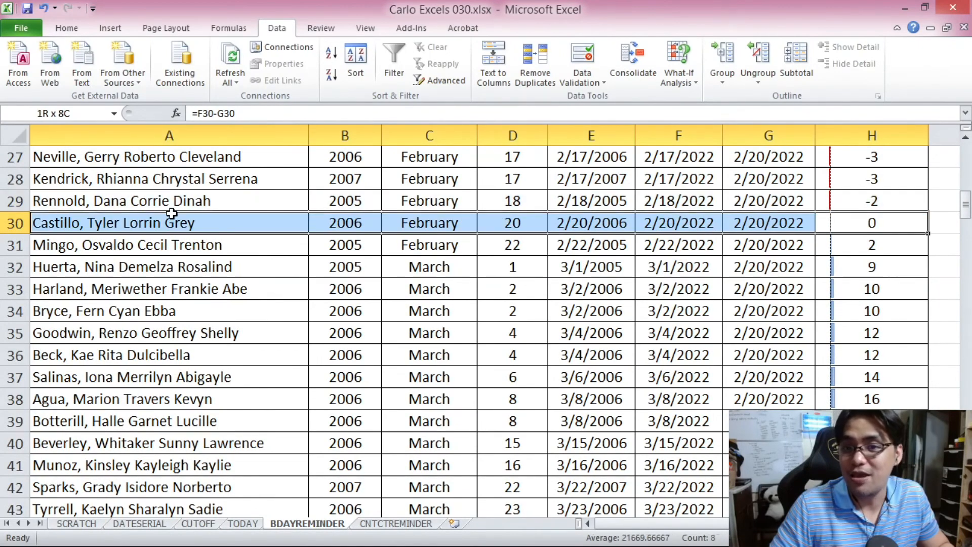
click(903, 243)
drag(966, 205, 968, 509)
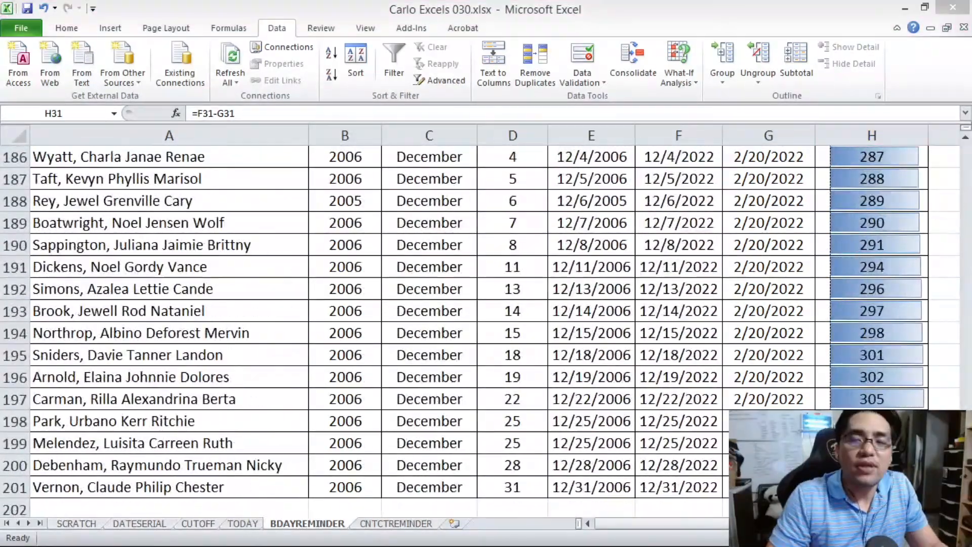